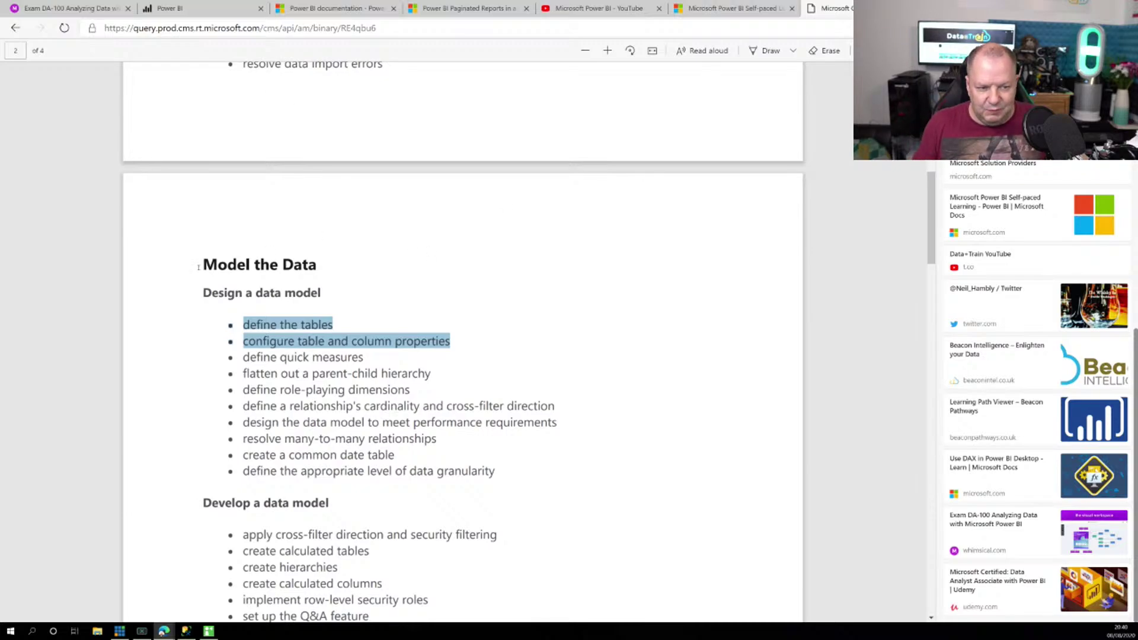
Step: Highlight the Model the Data heading in the skills outline and open Pluralsight's Role IQ page in a new tab
drag(199, 267, 320, 265)
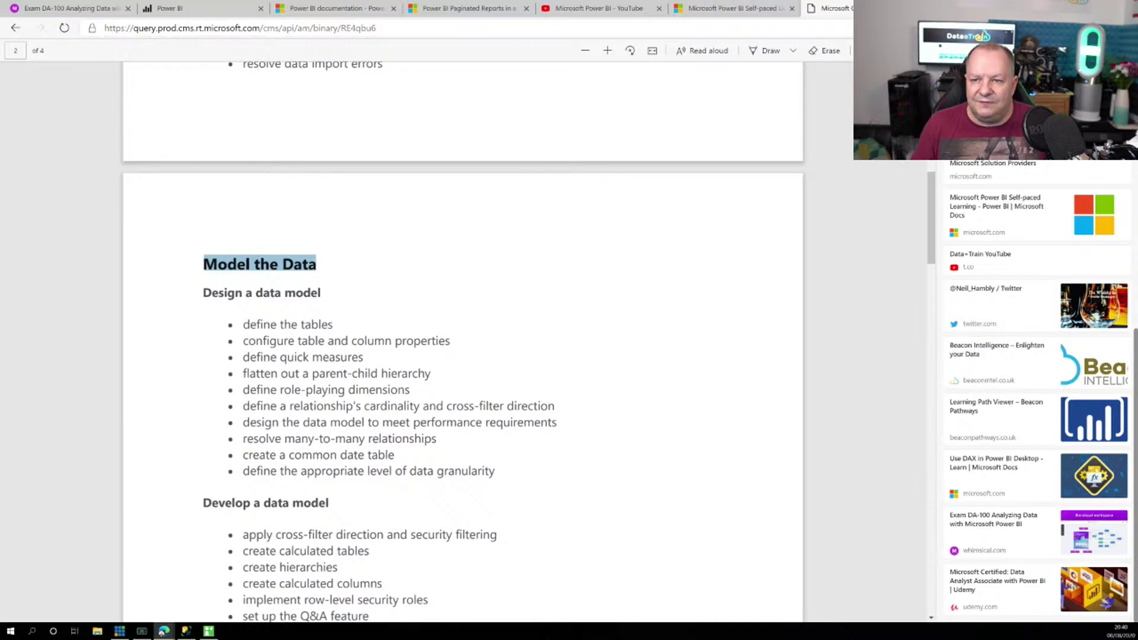
key(ctrl+t)
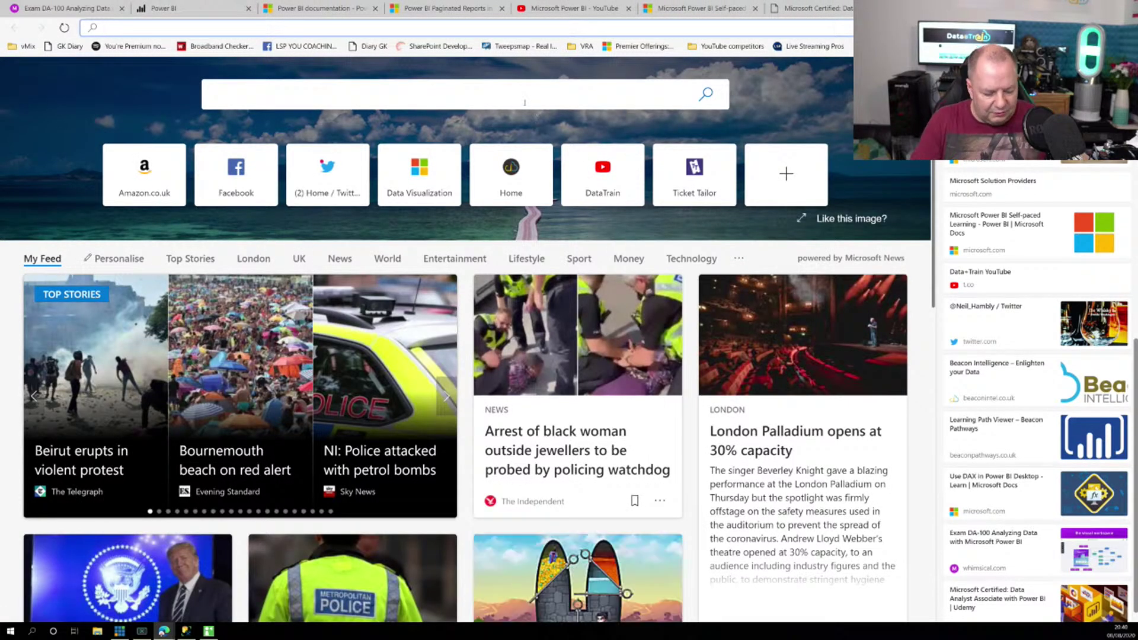
text(plurql)
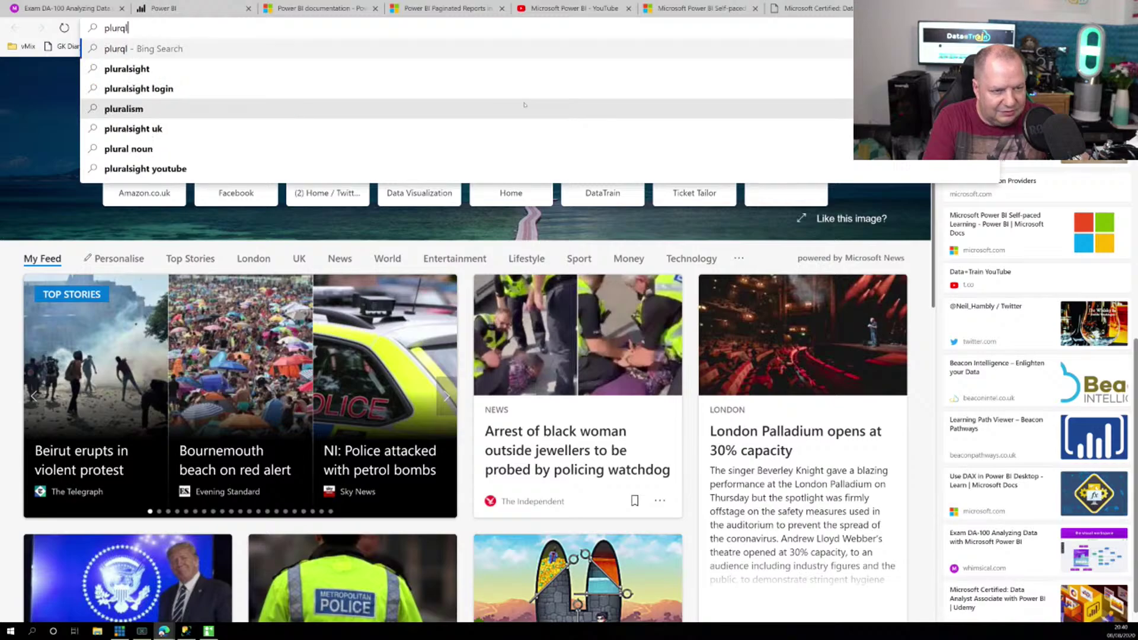
key(BackSpace)
key(BackSpace)
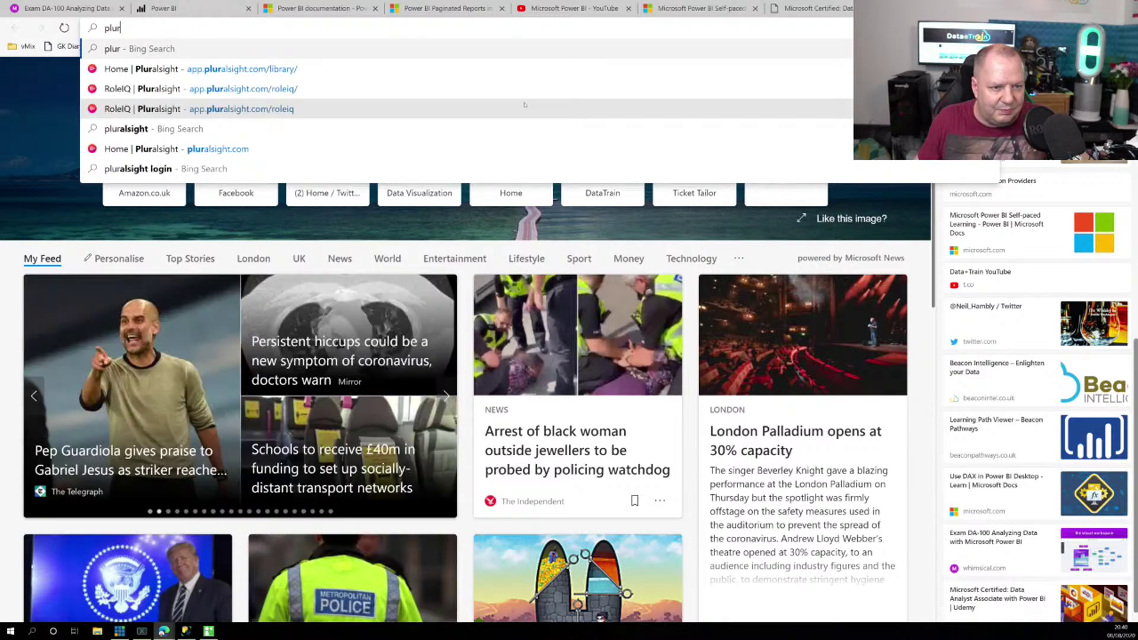
click(308, 88)
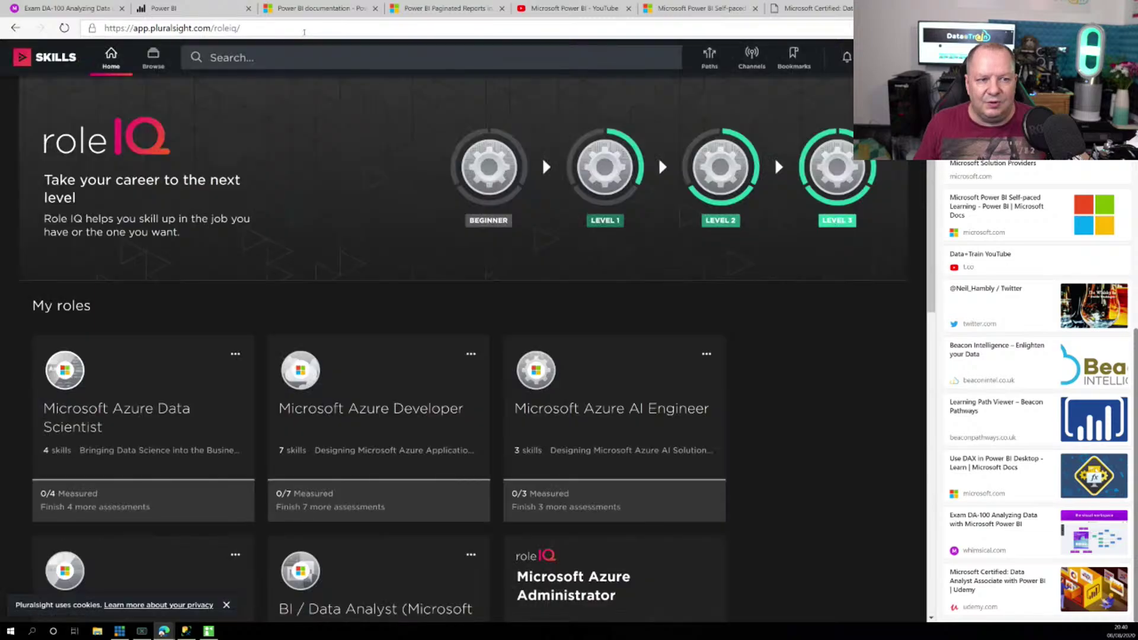
Step: Open the BI / Data Analyst (Microsoft Self-Service) role and examine the Skill IQ for Microsoft Power BI for Analysts
scroll(331, 328, down, 4)
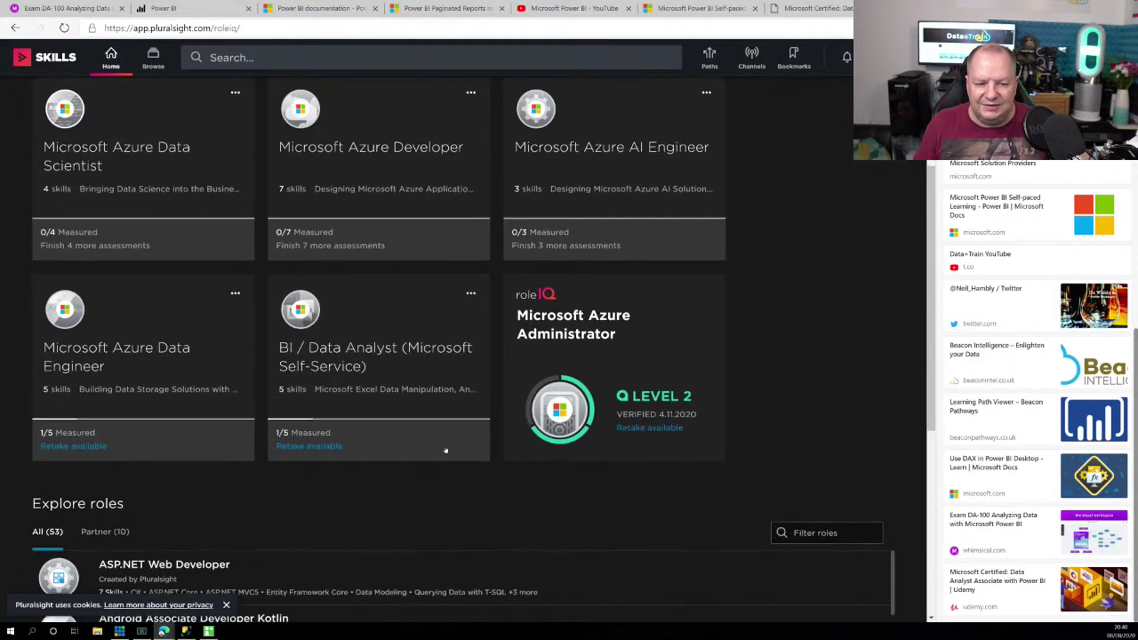
click(425, 351)
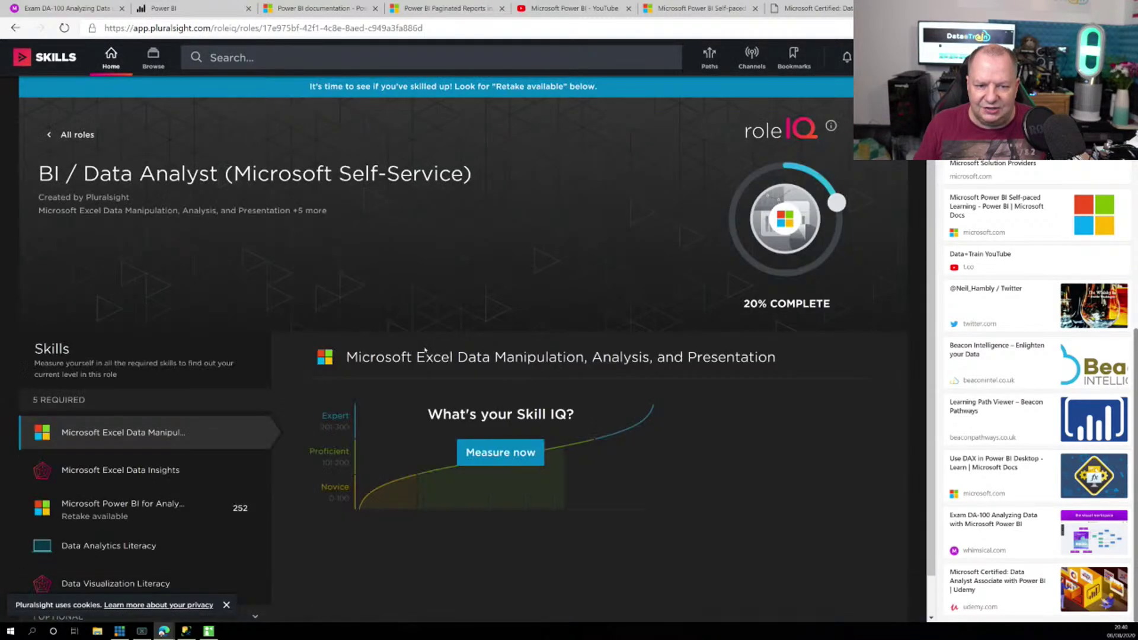
scroll(460, 378, down, 1)
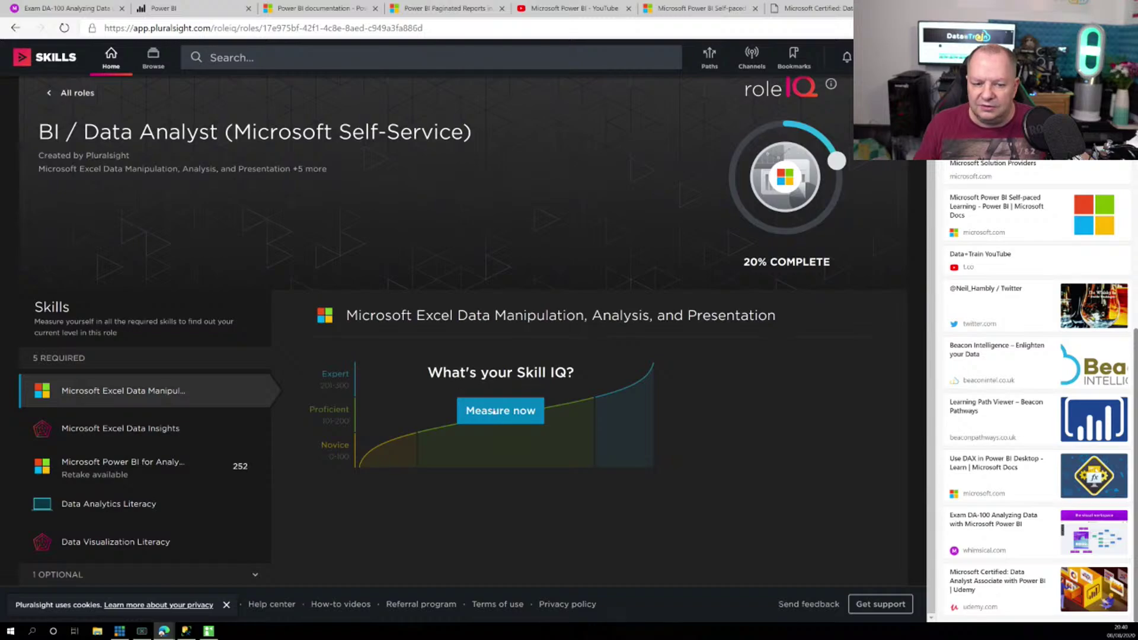
click(123, 466)
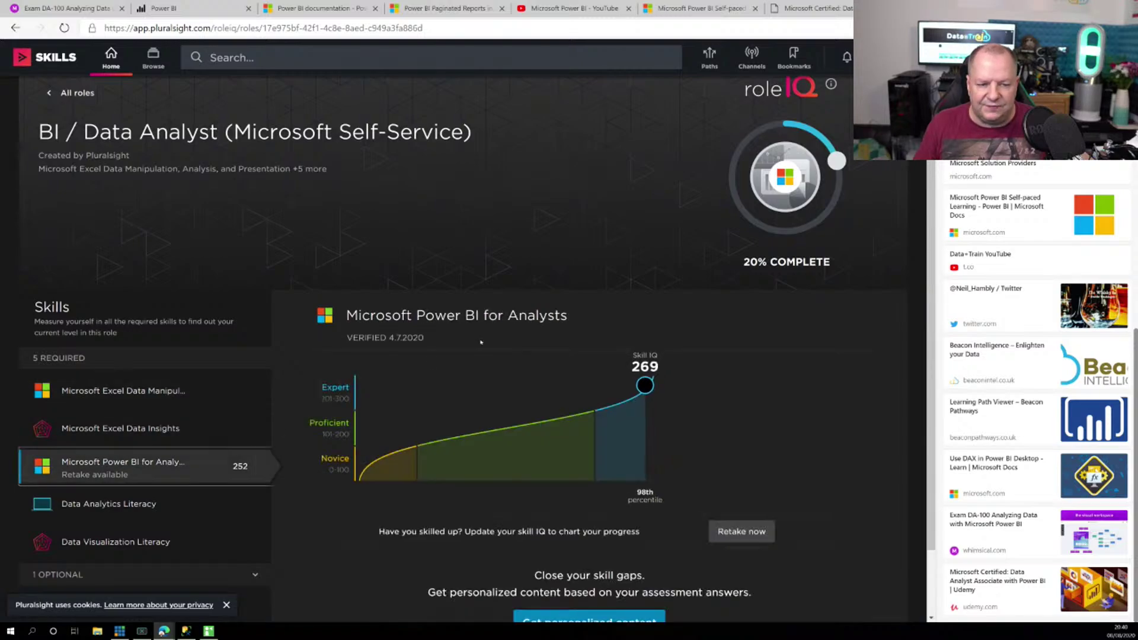
drag(358, 315, 587, 362)
click(626, 402)
scroll(625, 438, down, 2)
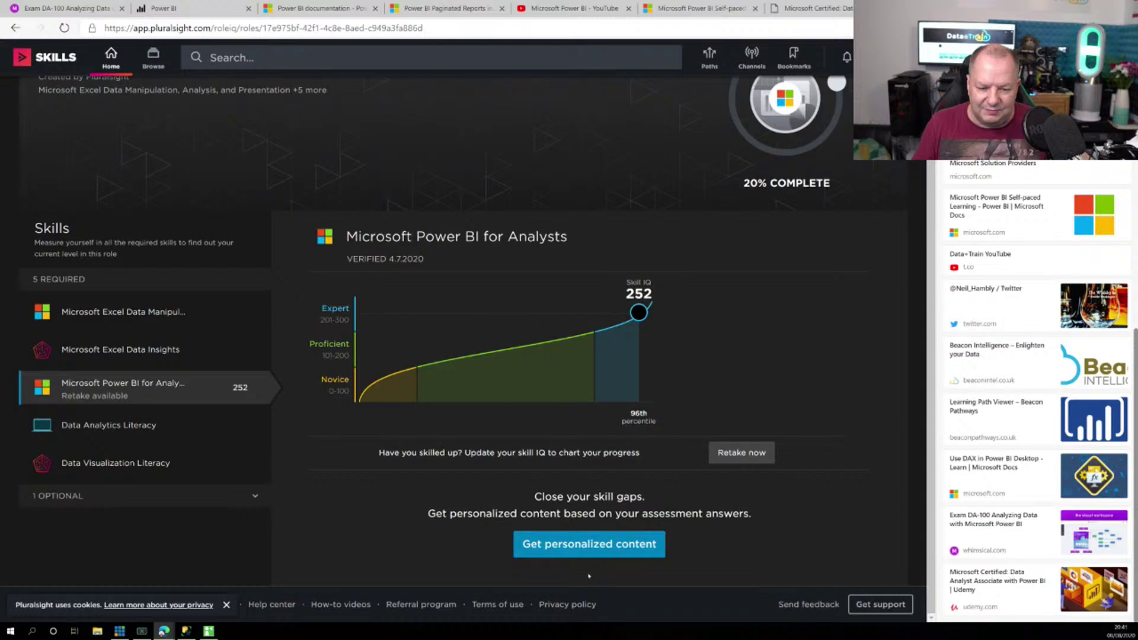
Step: Open the personalized content for Microsoft Power BI for Analysts and mark the strengths and gaps lists with red boxes
click(589, 546)
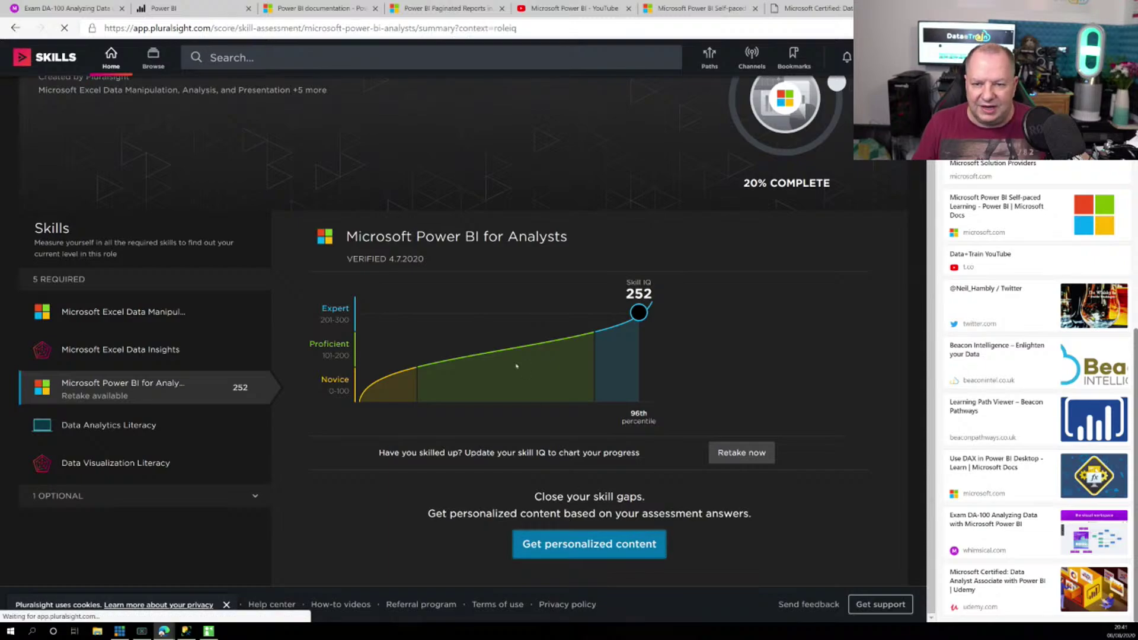
scroll(517, 366, down, 3)
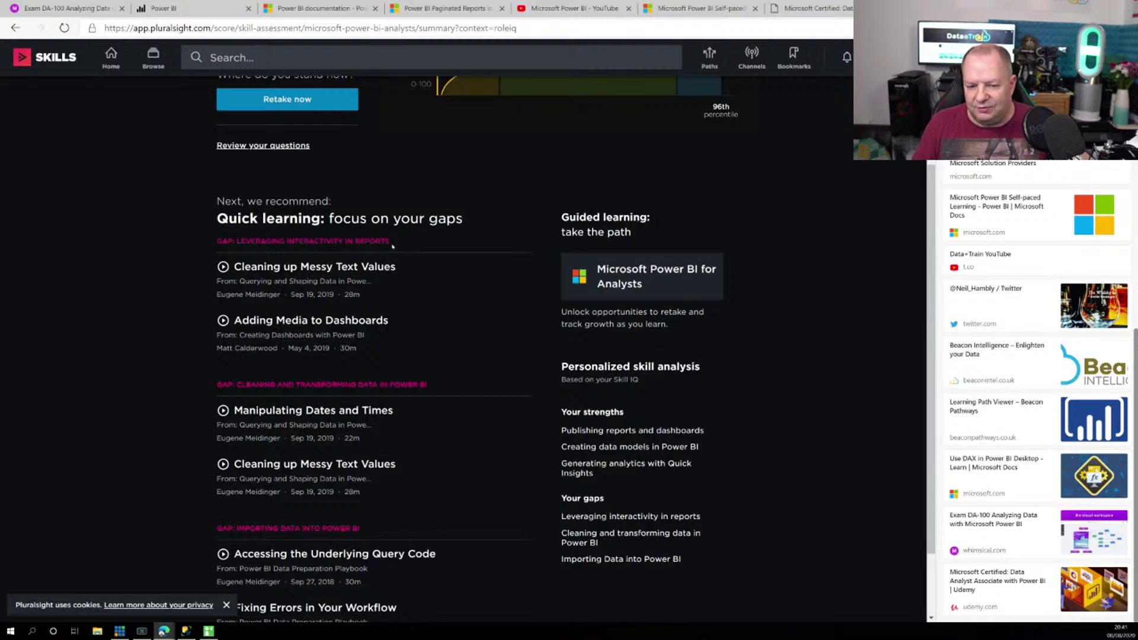
scroll(510, 377, down, 2)
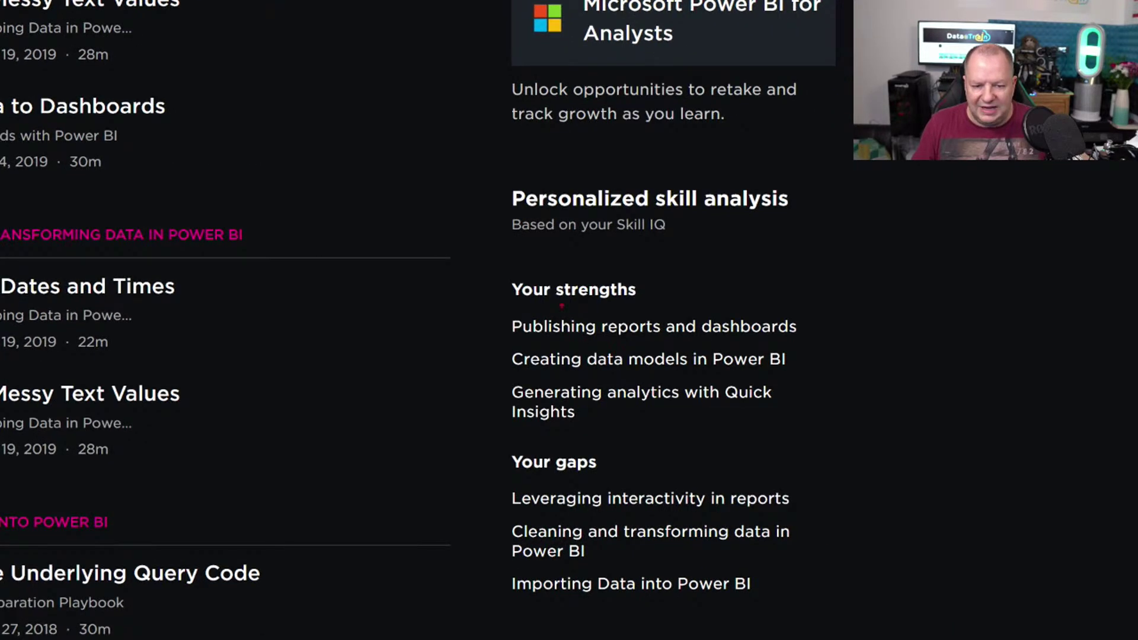
drag(480, 271, 877, 431)
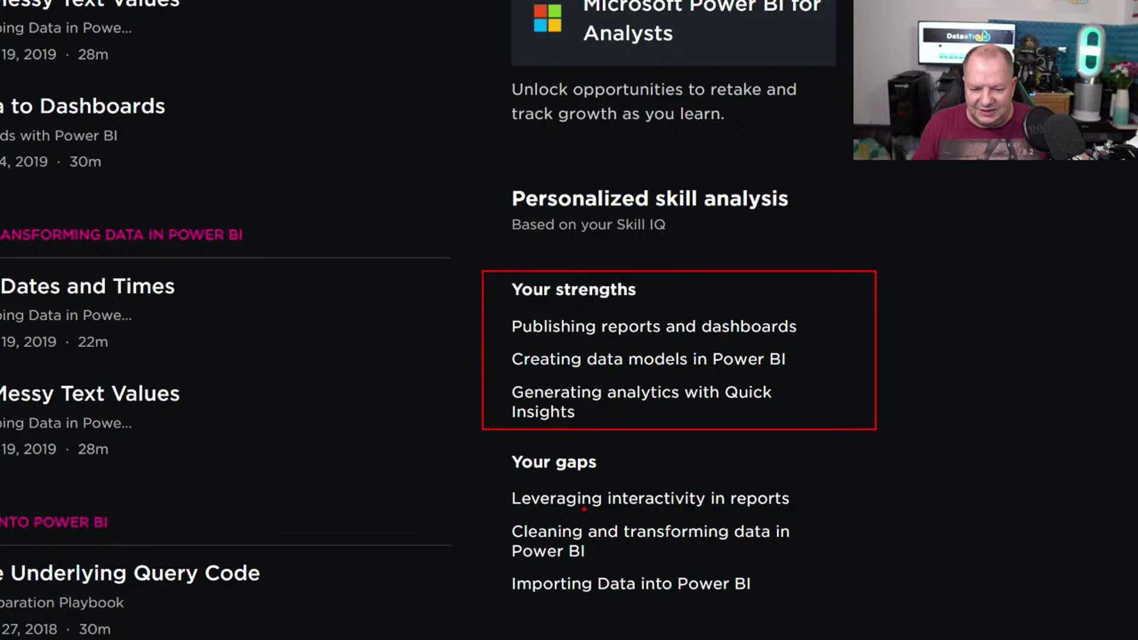
mouse_move(496, 476)
mouse_down()
mouse_move(830, 532)
mouse_move(827, 573)
mouse_move(463, 562)
mouse_up()
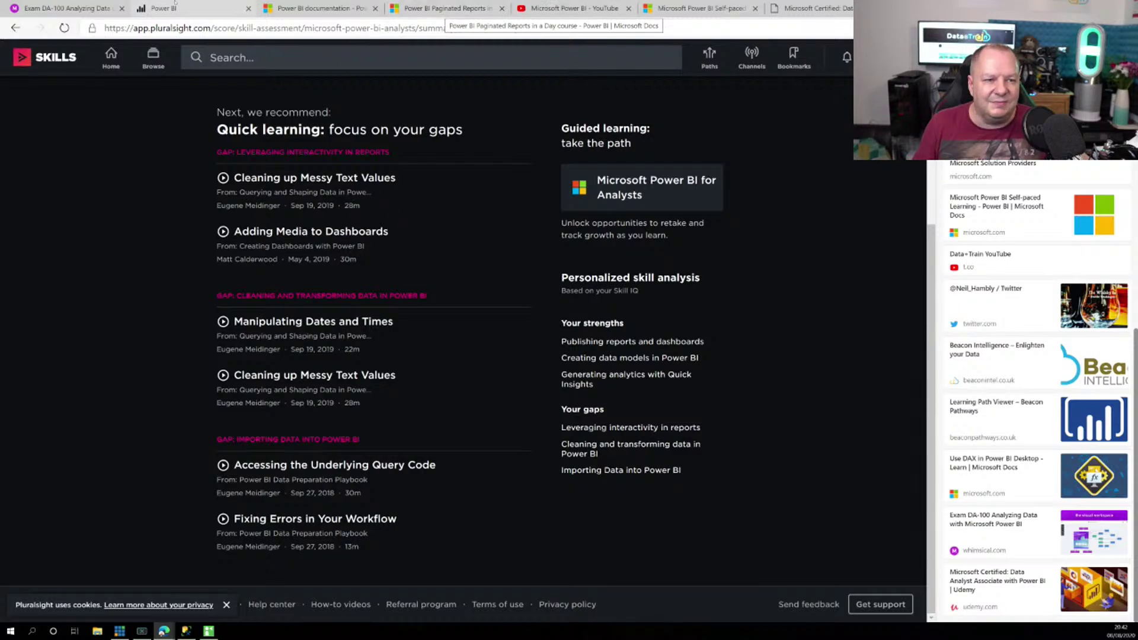
Step: Close the Pluralsight tab and highlight "Data Analyst Associate" in the title of the Skills Measured document
key(ctrl+w)
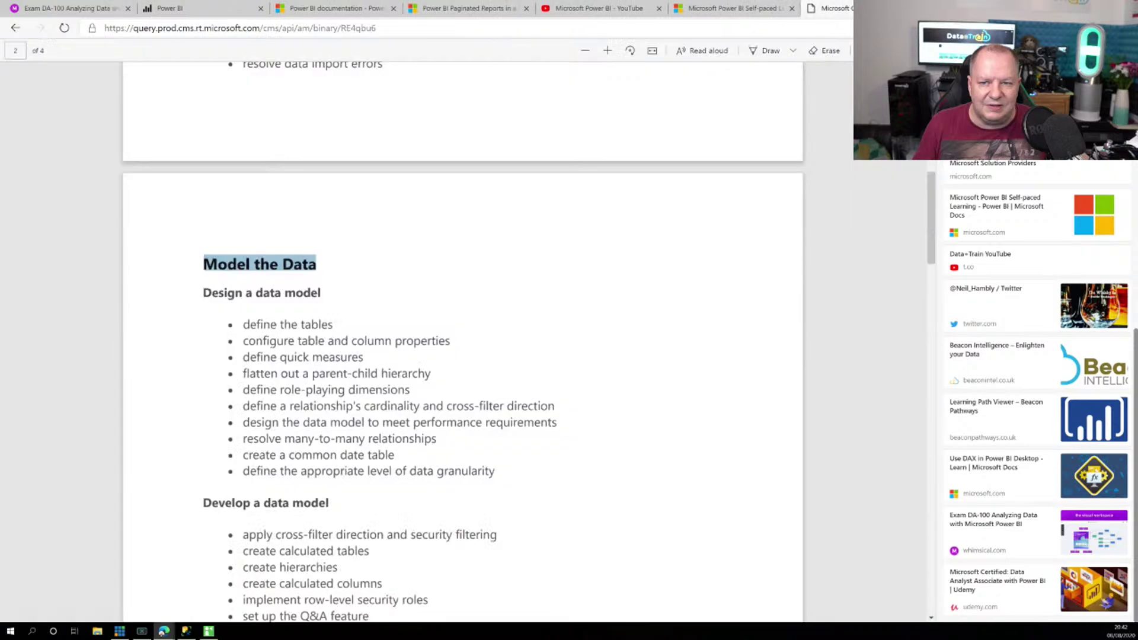
scroll(554, 275, down, 5)
scroll(593, 270, up, 8)
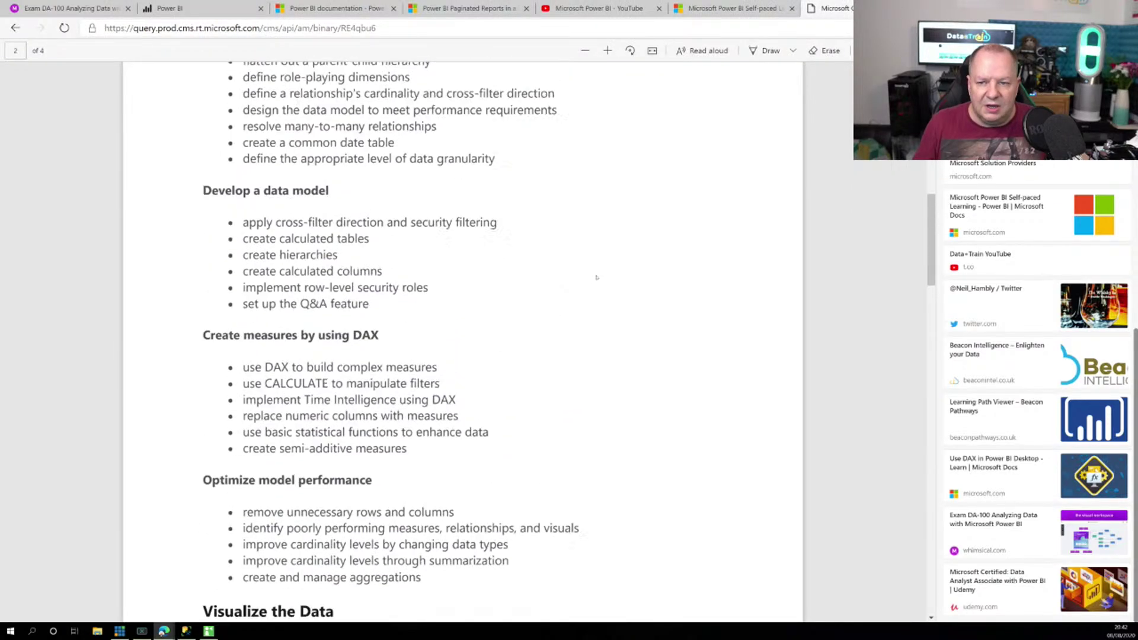
scroll(589, 256, up, 8)
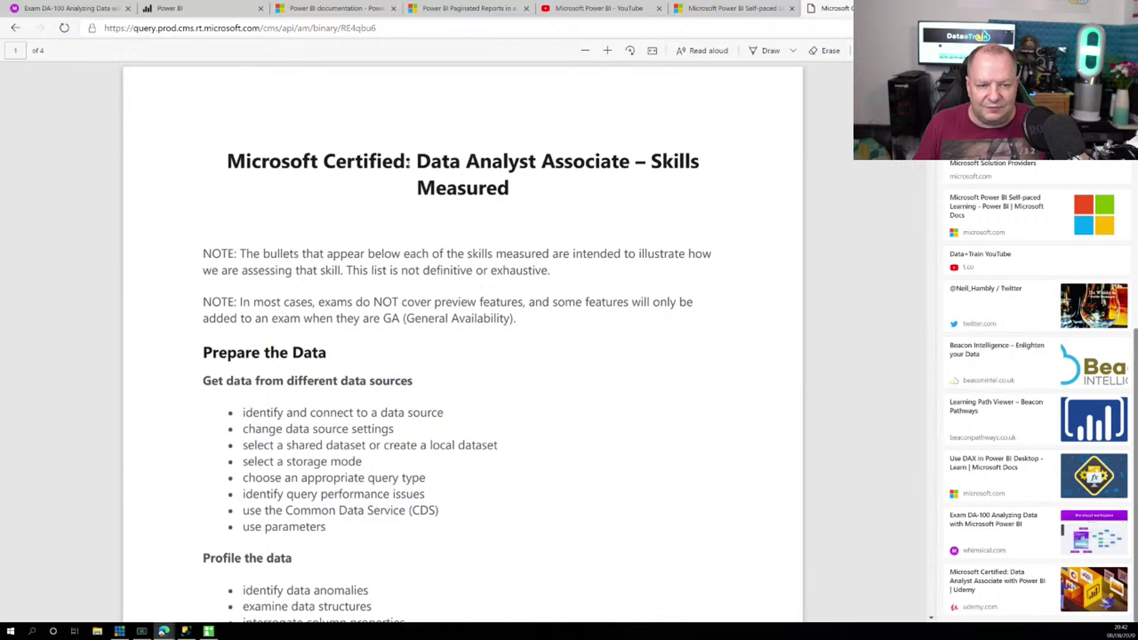
drag(418, 161, 632, 170)
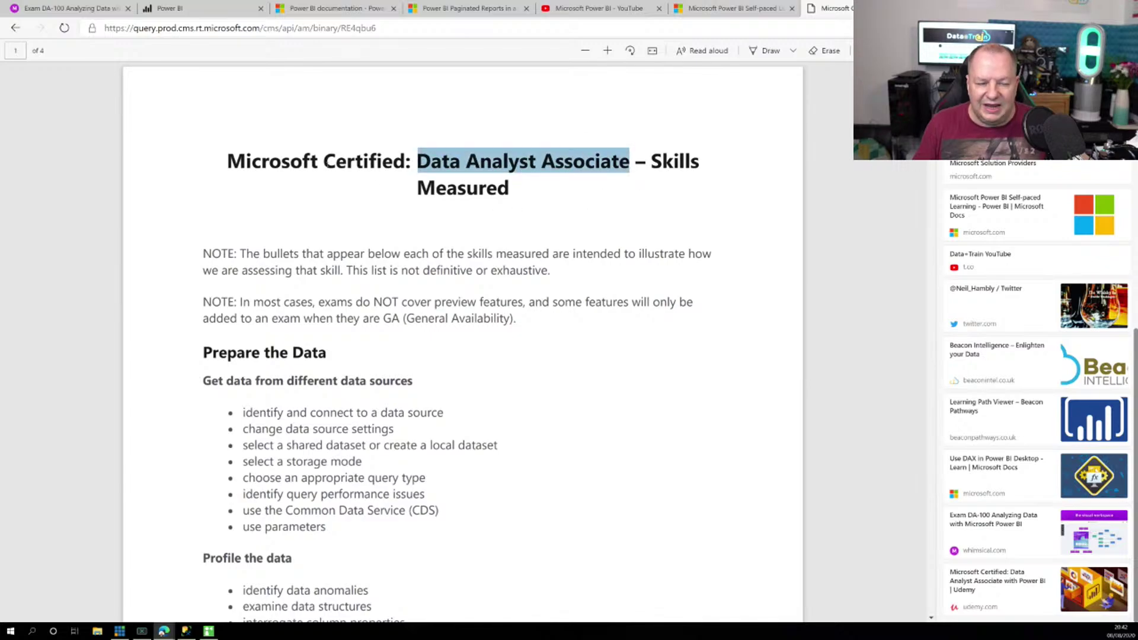
Step: Review the Power BI self-paced learning and documentation pages, and close the Paginated Reports in a Day course tab
key(ctrl+shift+Tab)
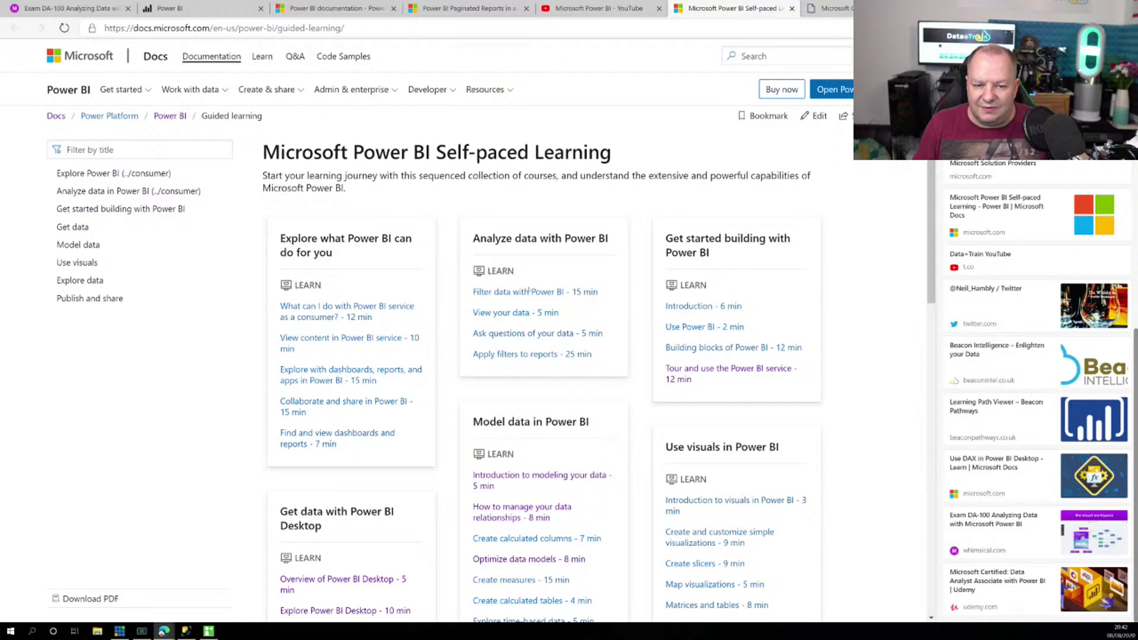
click(356, 9)
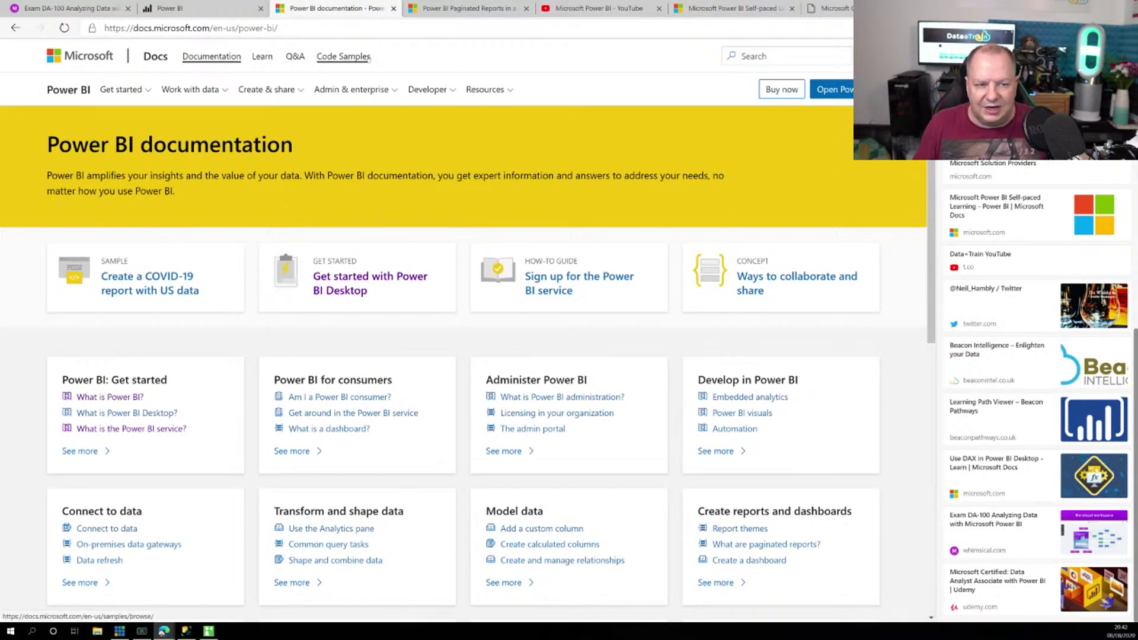
scroll(369, 309, down, 3)
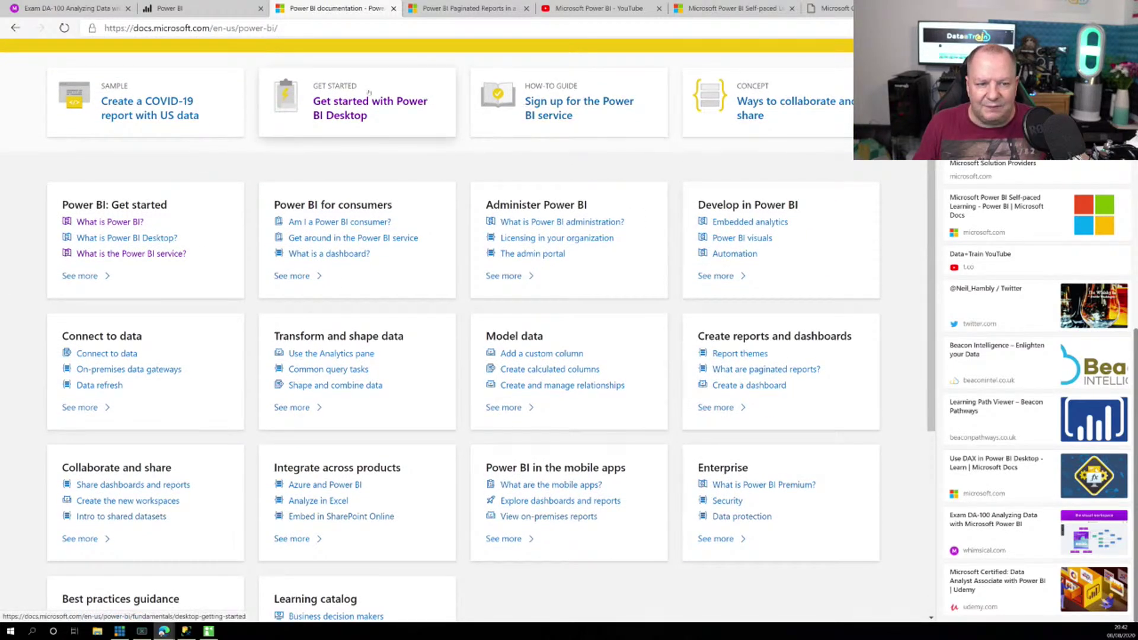
key(ctrl+Tab)
scroll(503, 78, up, 8)
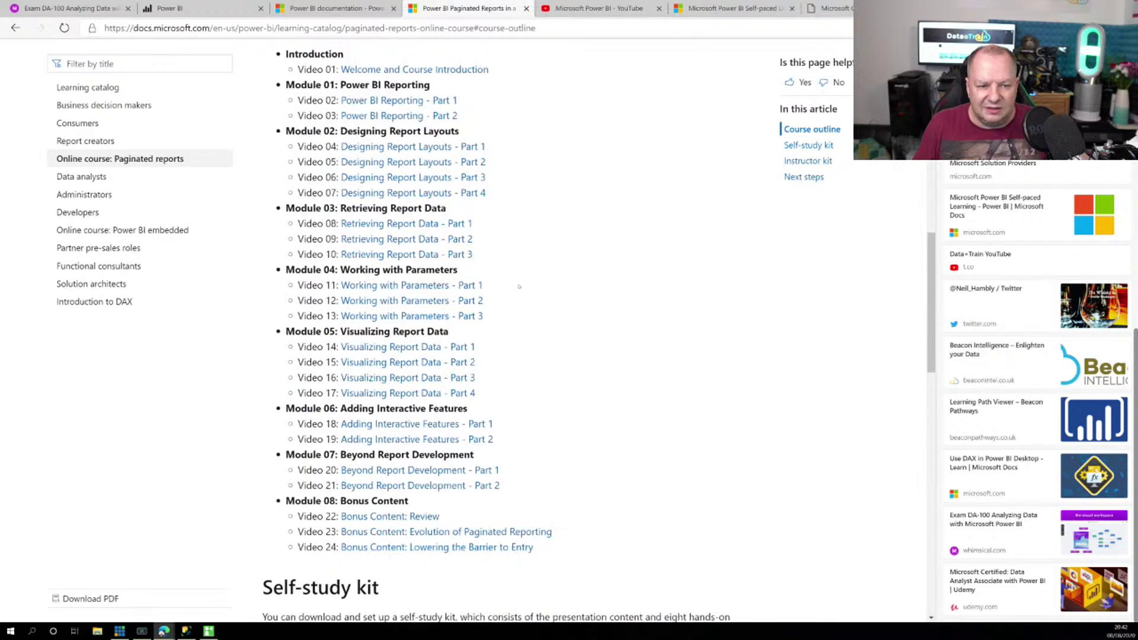
key(ctrl+w)
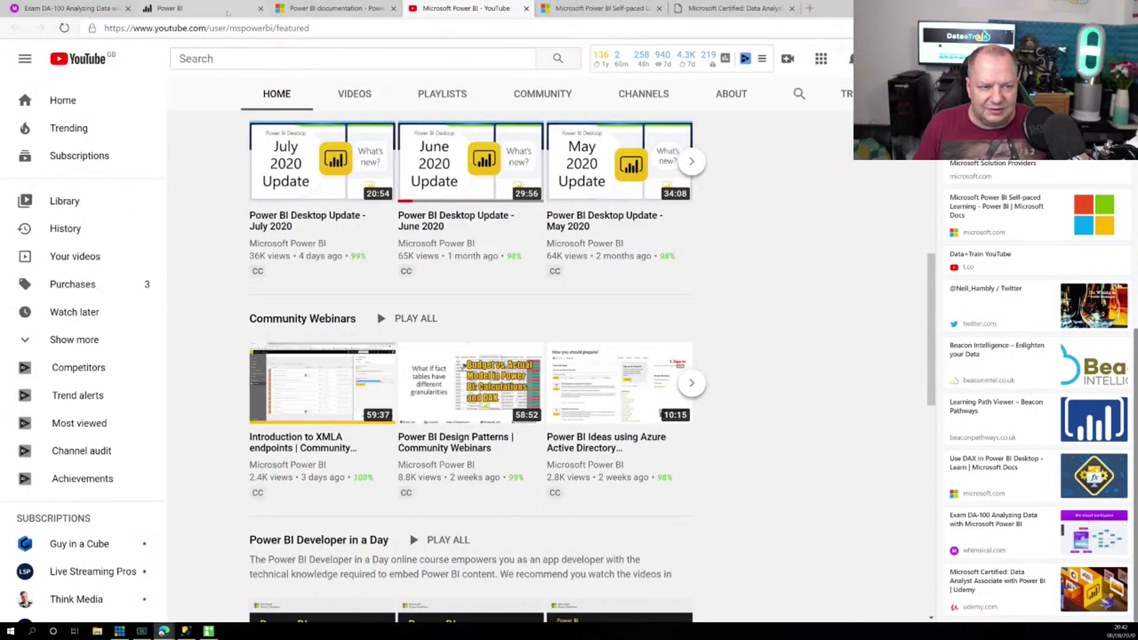
Step: Return to the Whimsical DA-100 mind map and open its "Clean, transform, and load data in Power BI" resource link
click(228, 11)
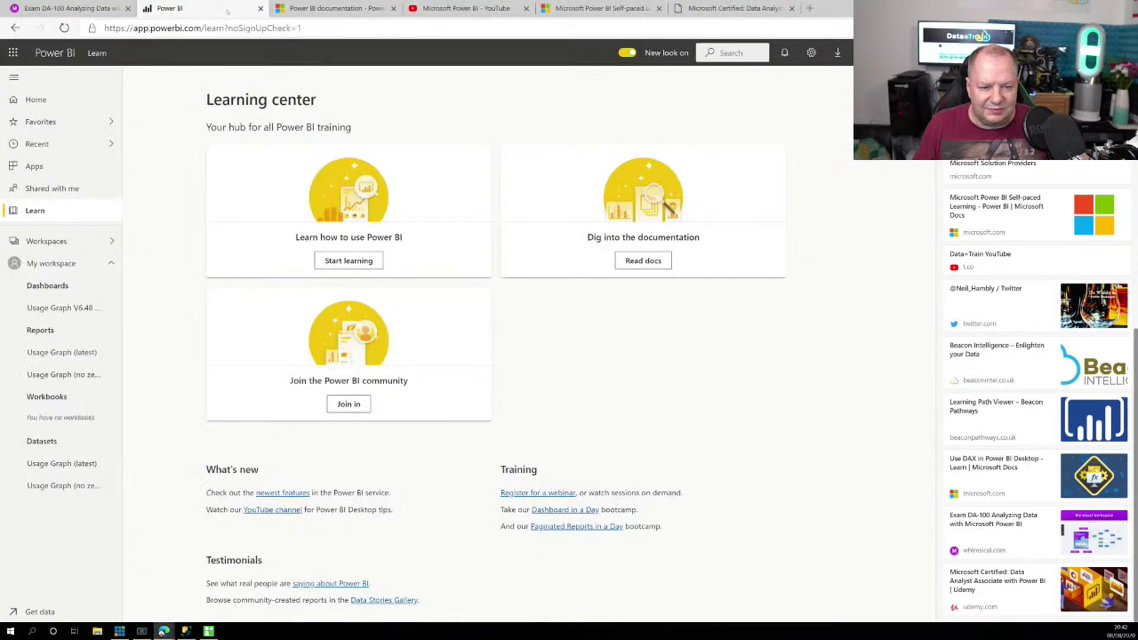
click(90, 11)
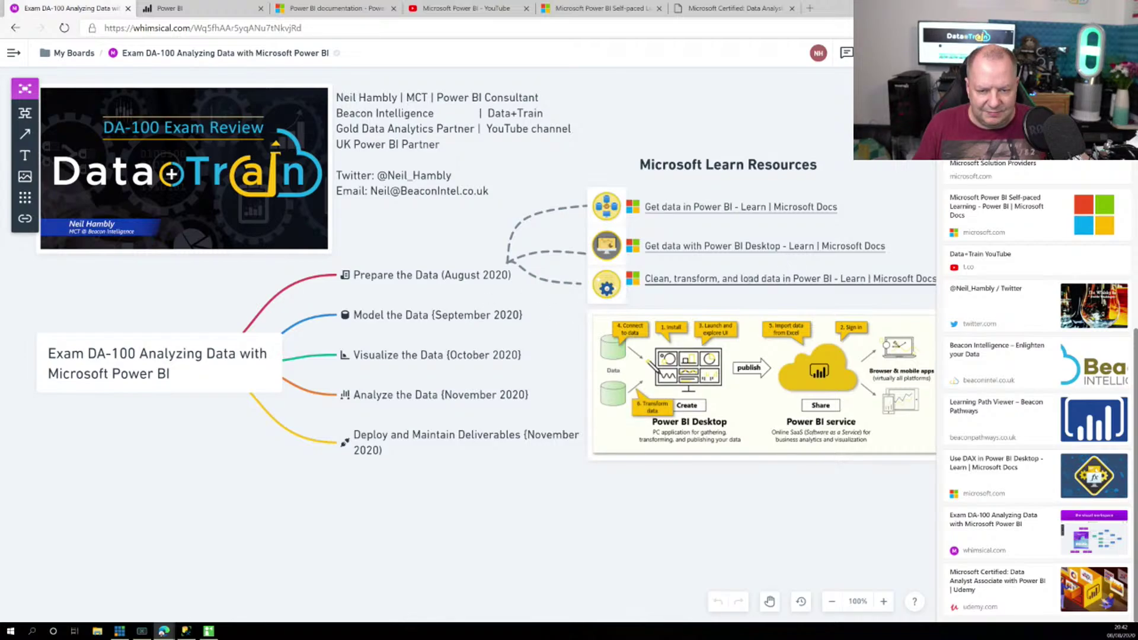
click(789, 279)
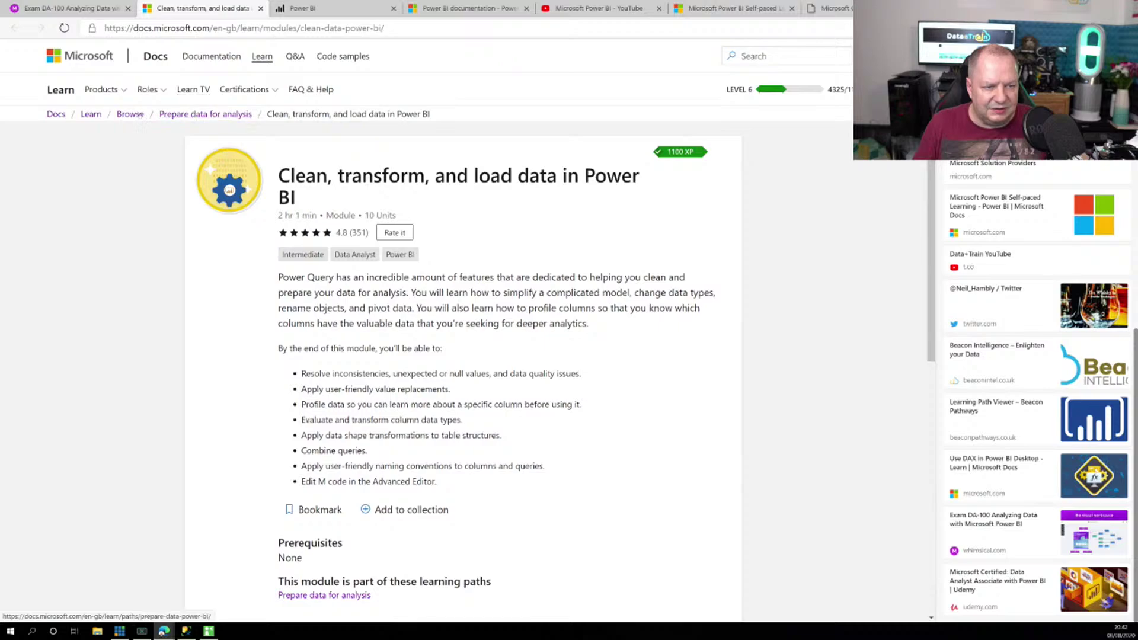
Step: Browse all Microsoft Learn content and filter the catalog by the Data Analyst role
click(130, 114)
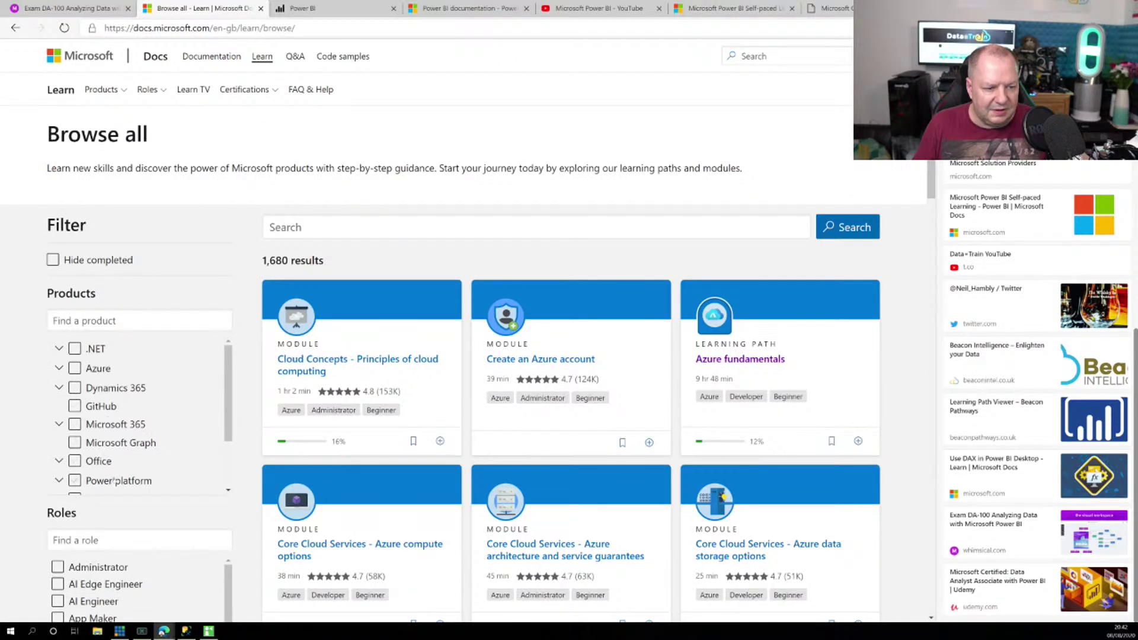
scroll(118, 481, down, 7)
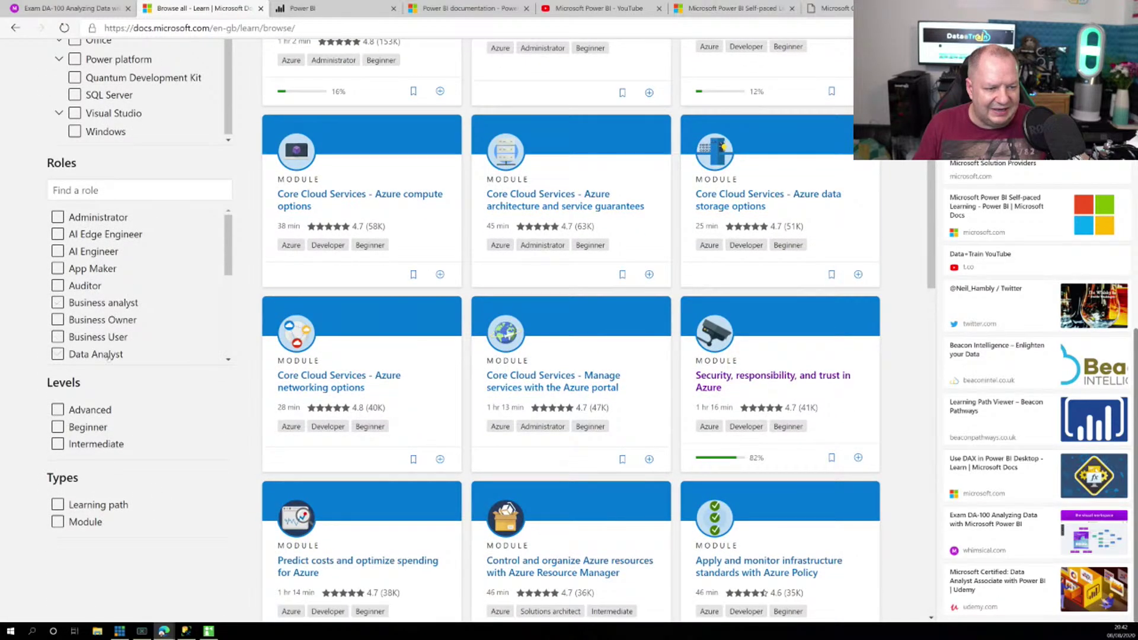
click(108, 355)
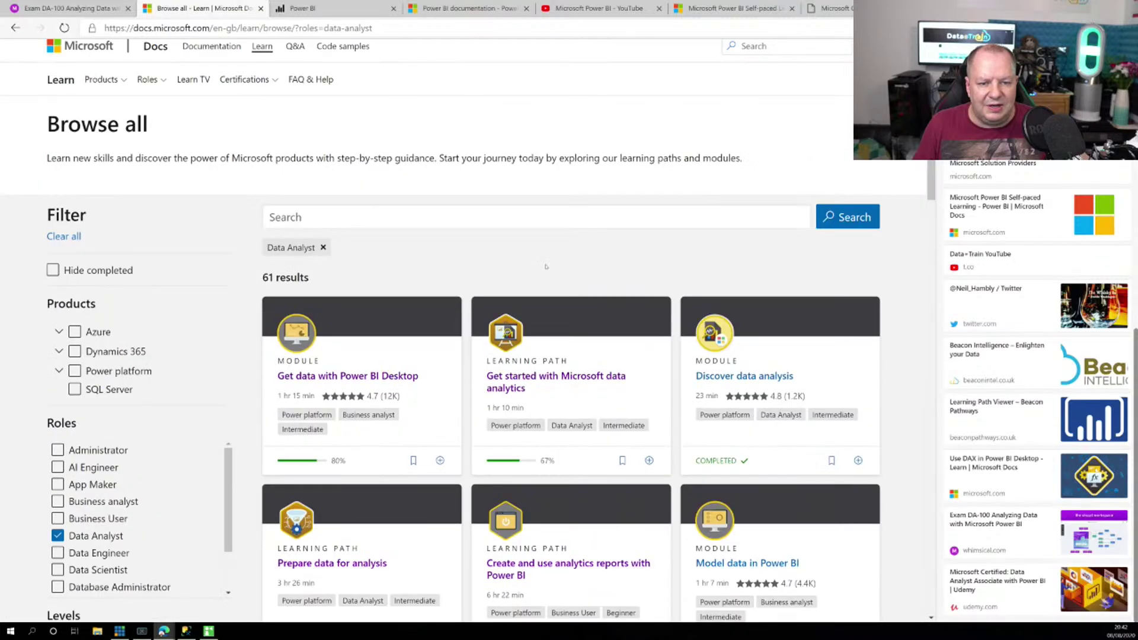
Step: Search the filtered Microsoft Learn catalog for "model power bi"
click(484, 235)
text(mo)
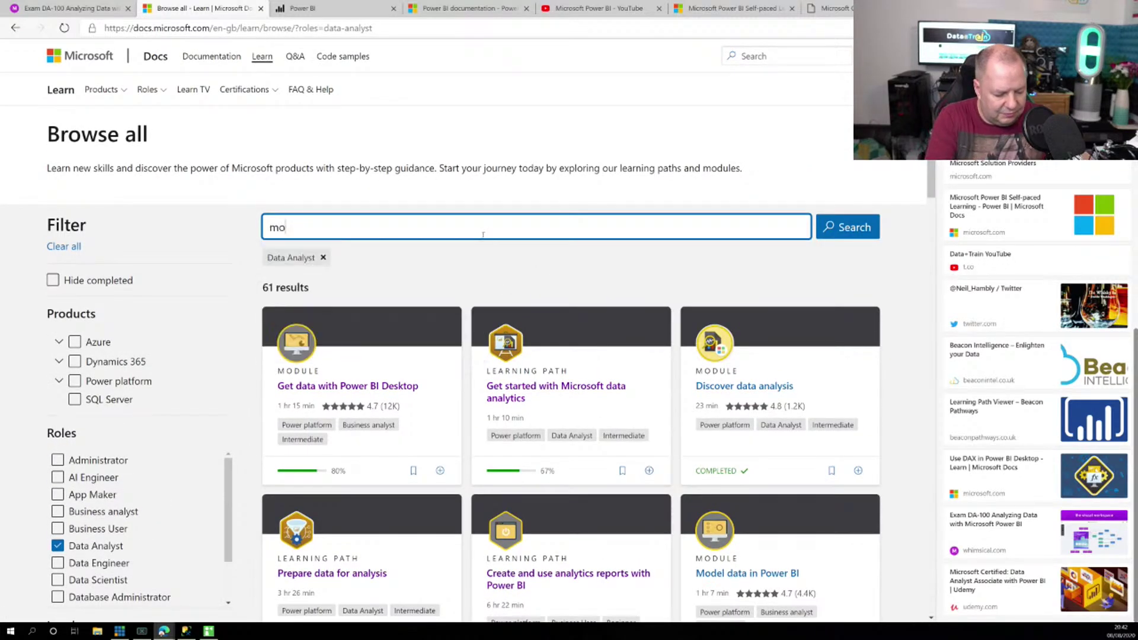
text(del powwr)
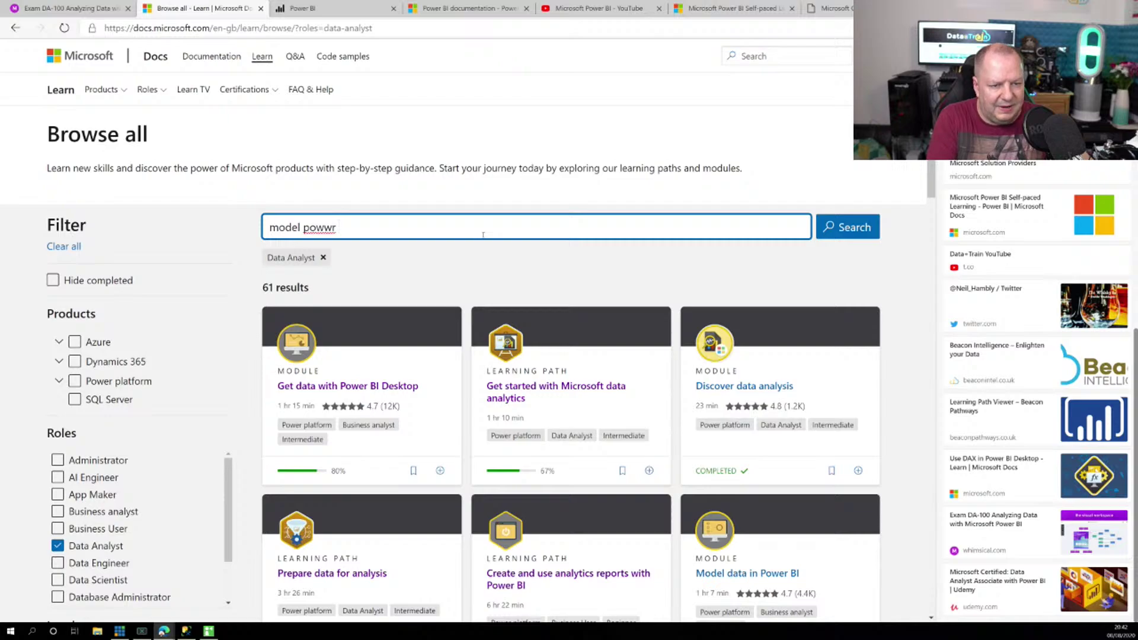
key(BackSpace)
key(BackSpace)
key(BackSpace)
text(we)
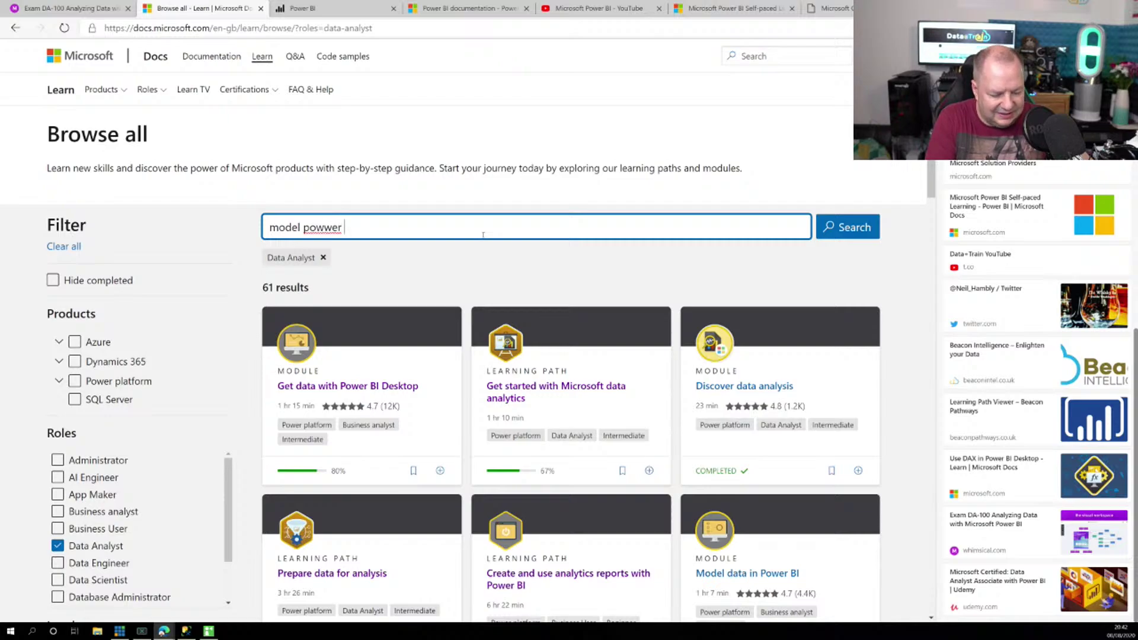
key(BackSpace)
text(er bi)
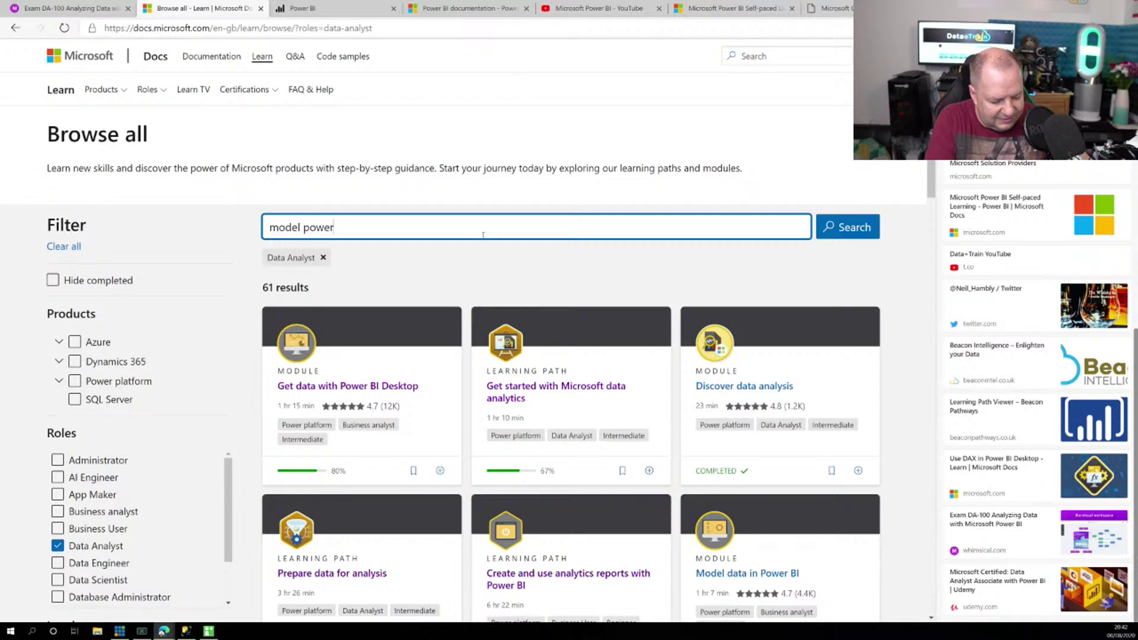
key(Return)
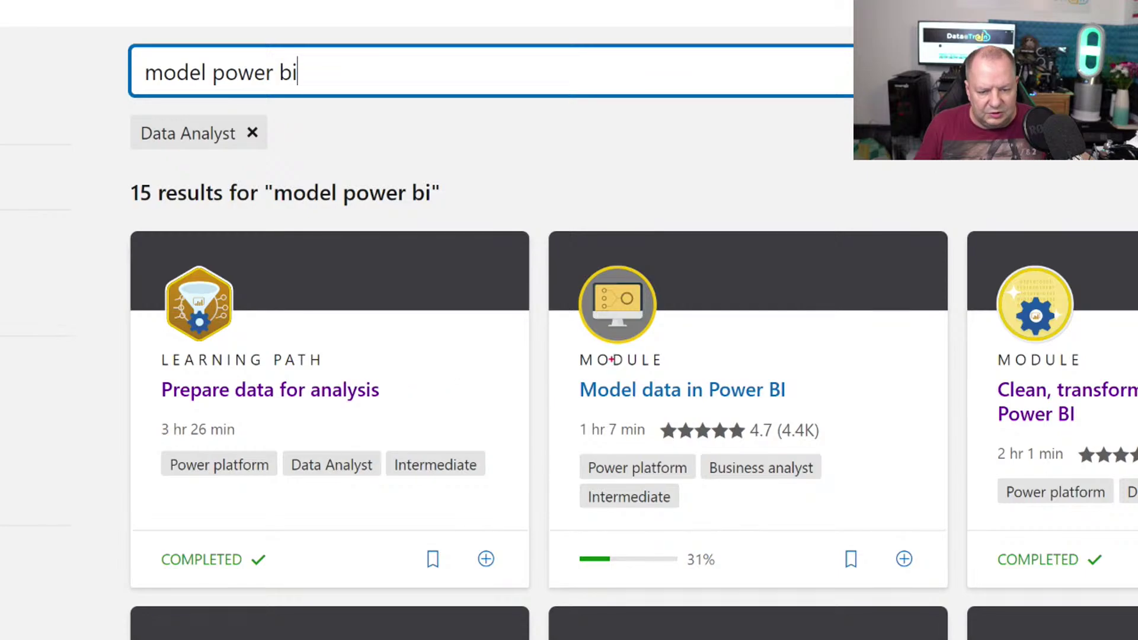
Step: Open the "Model data in Power BI" module from the search results and go to its unit "How to manage your data relationships"
mouse_move(562, 353)
mouse_down()
mouse_move(750, 375)
mouse_move(822, 408)
mouse_up()
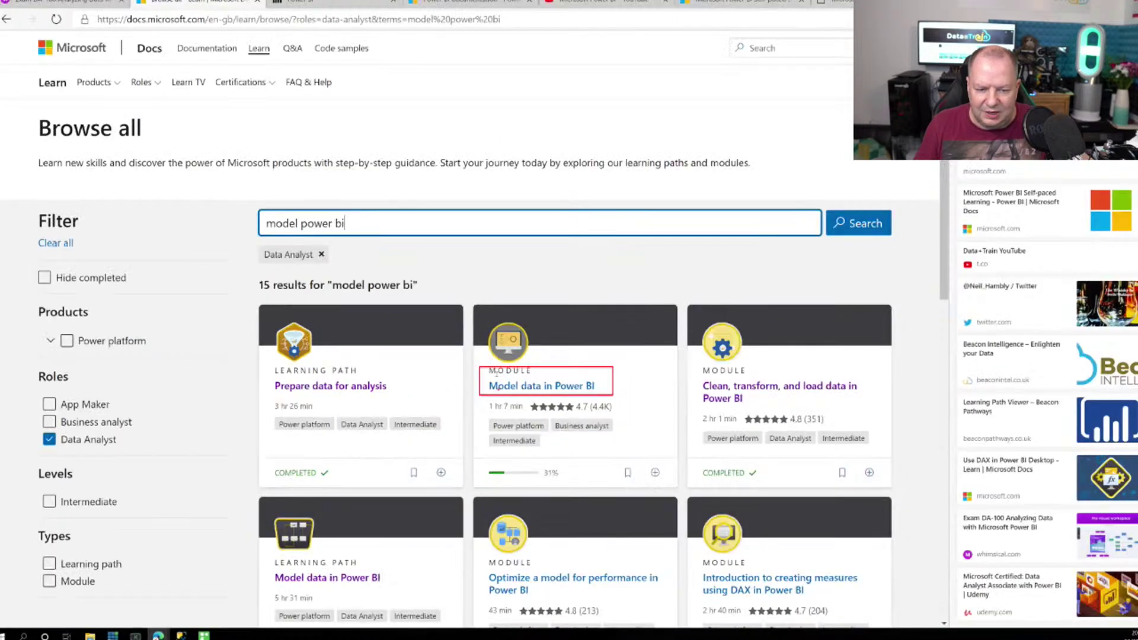
click(634, 390)
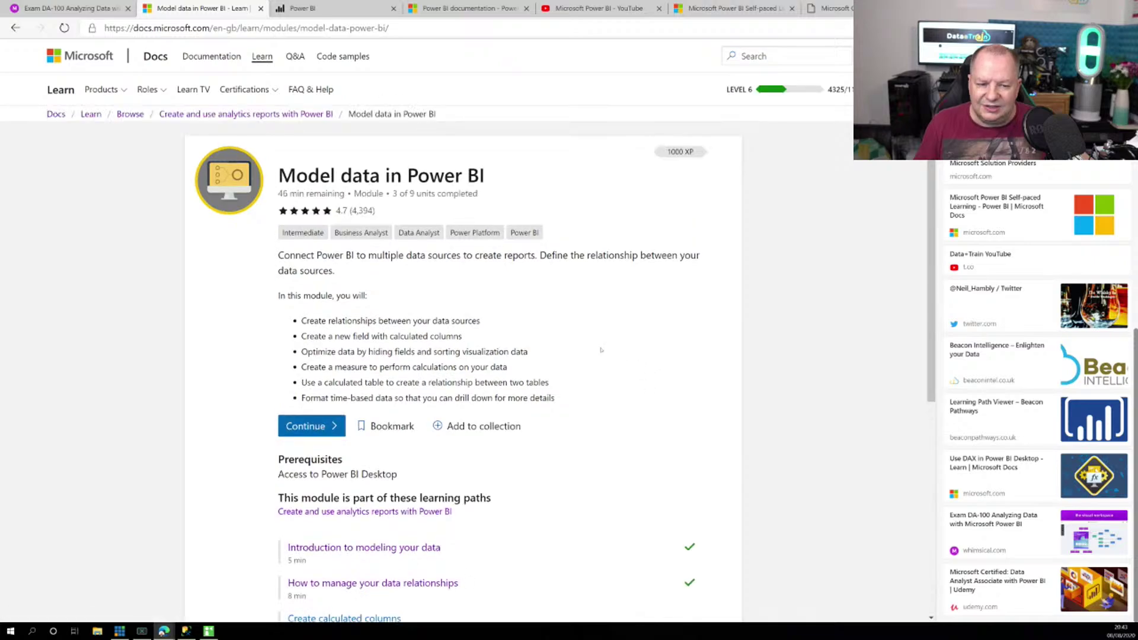
scroll(600, 360, down, 4)
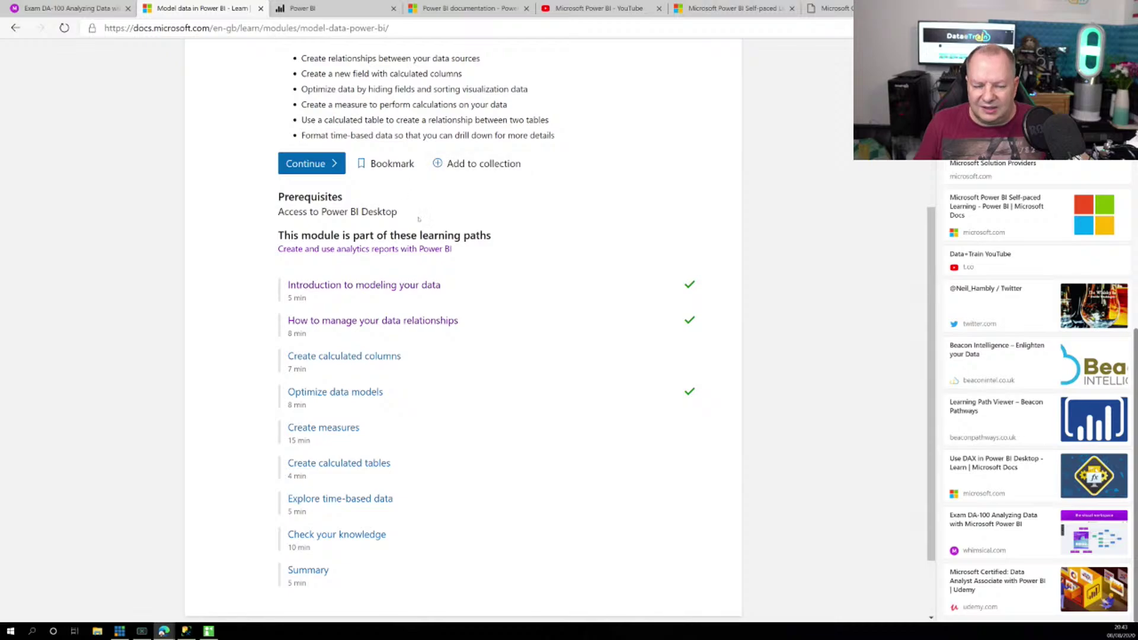
click(392, 320)
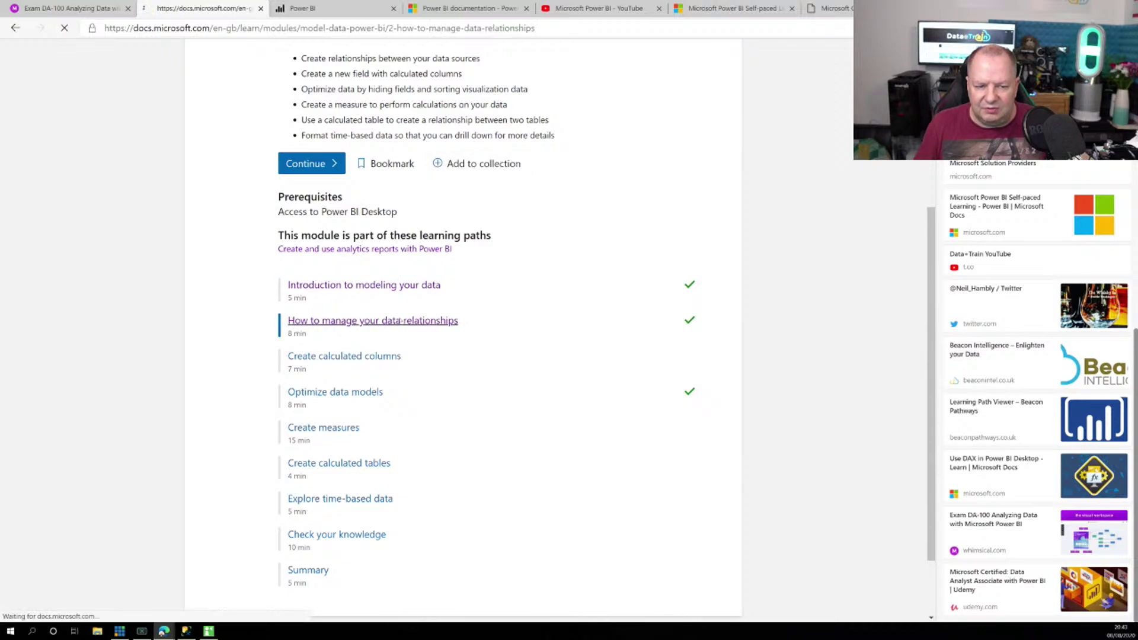
Step: Review the unit's Model view overview and the note on downloading the sample Access database
scroll(590, 380, down, 3)
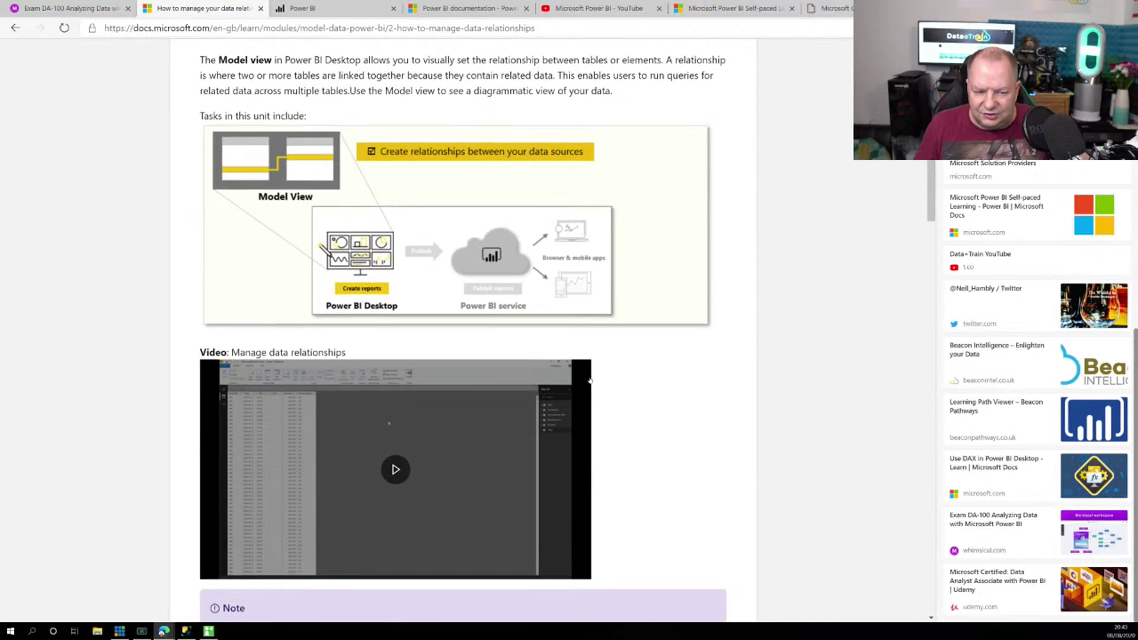
scroll(590, 380, down, 4)
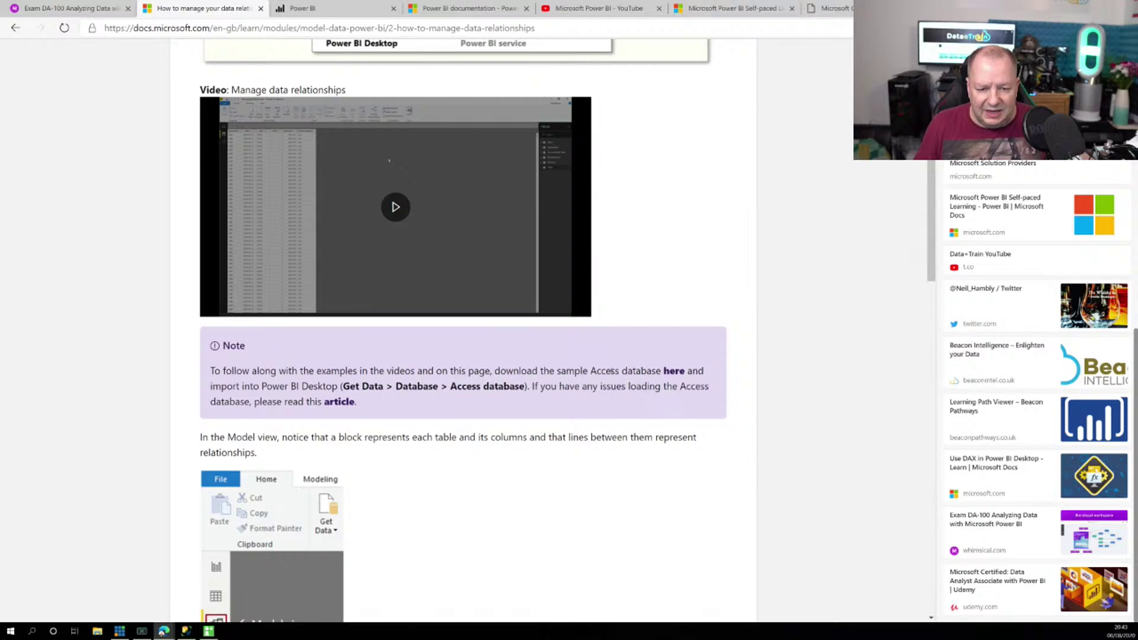
drag(590, 371, 606, 371)
click(442, 352)
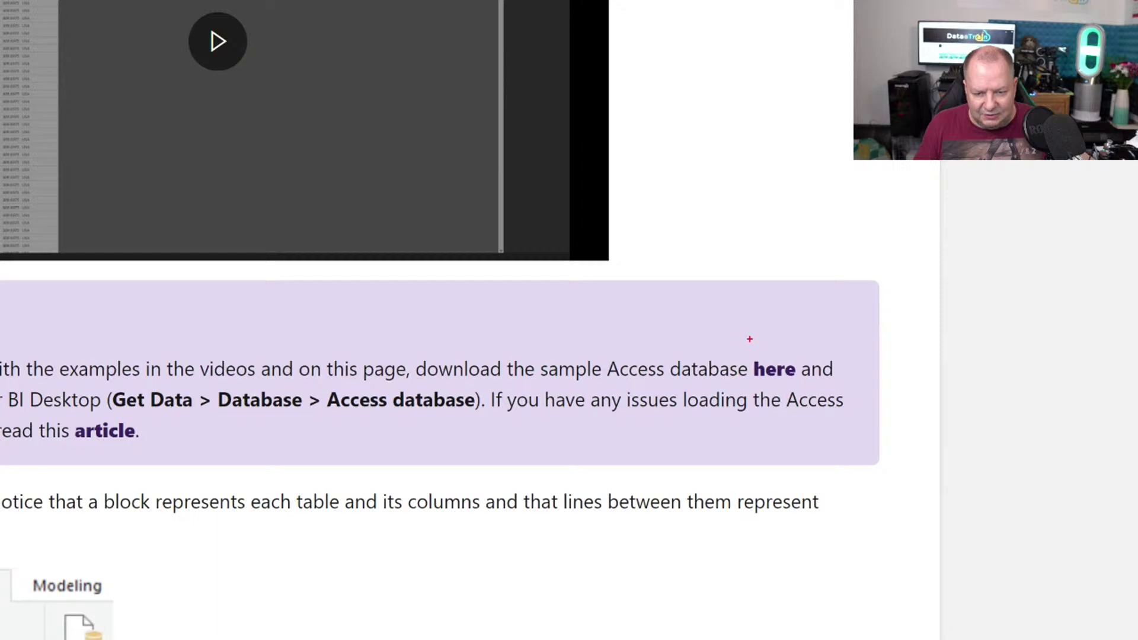
mouse_move(733, 341)
mouse_down()
mouse_move(769, 370)
mouse_move(847, 389)
mouse_up()
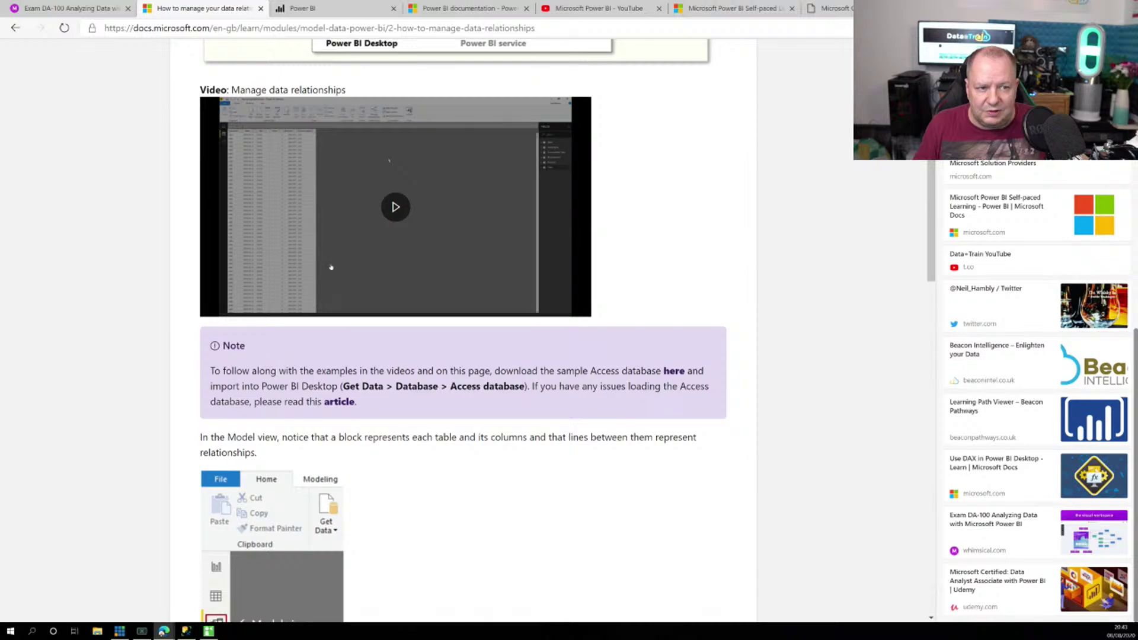
Step: Find Power BI Desktop among the installed Windows apps by searching for "powerbi" and launch it
click(10, 631)
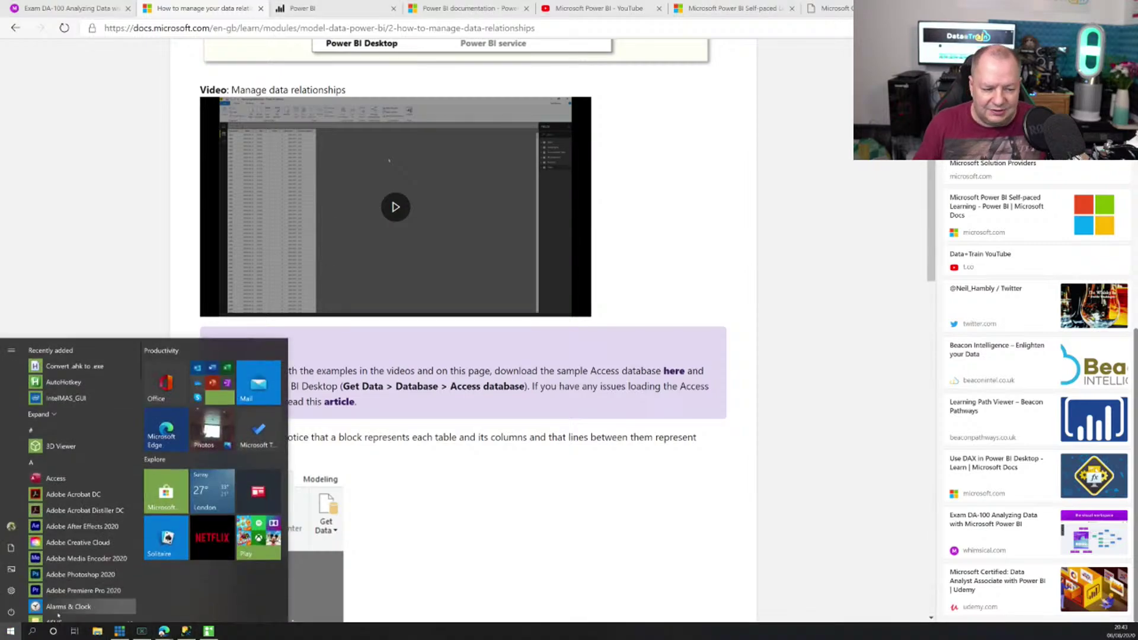
text(powweregb)
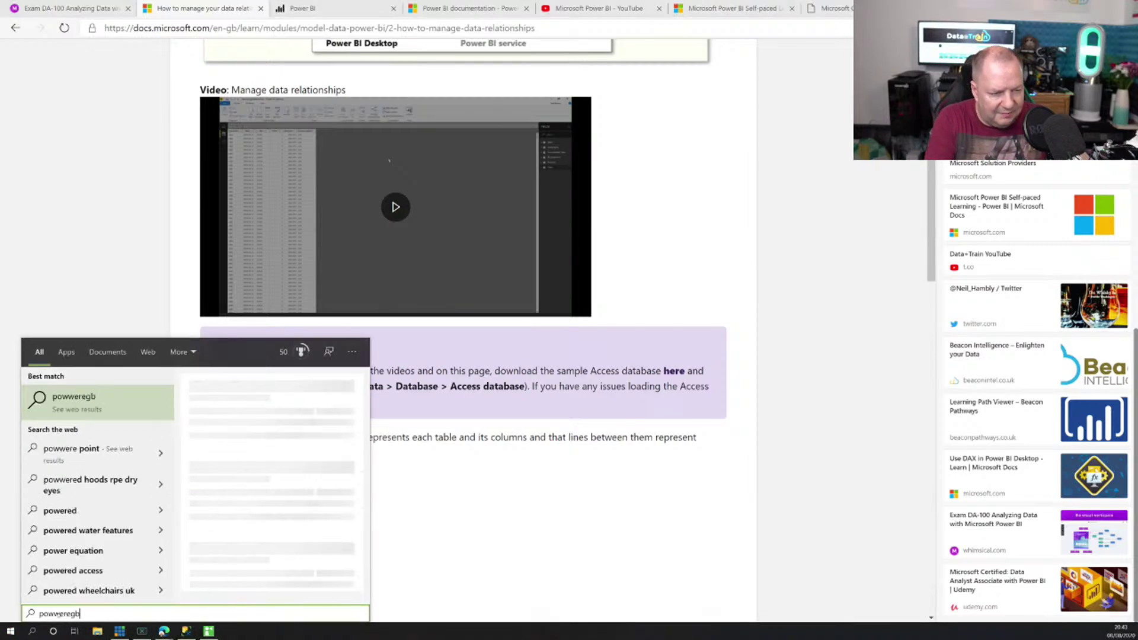
key(BackSpace)
key(BackSpace)
key(BackSpace)
key(BackSpace)
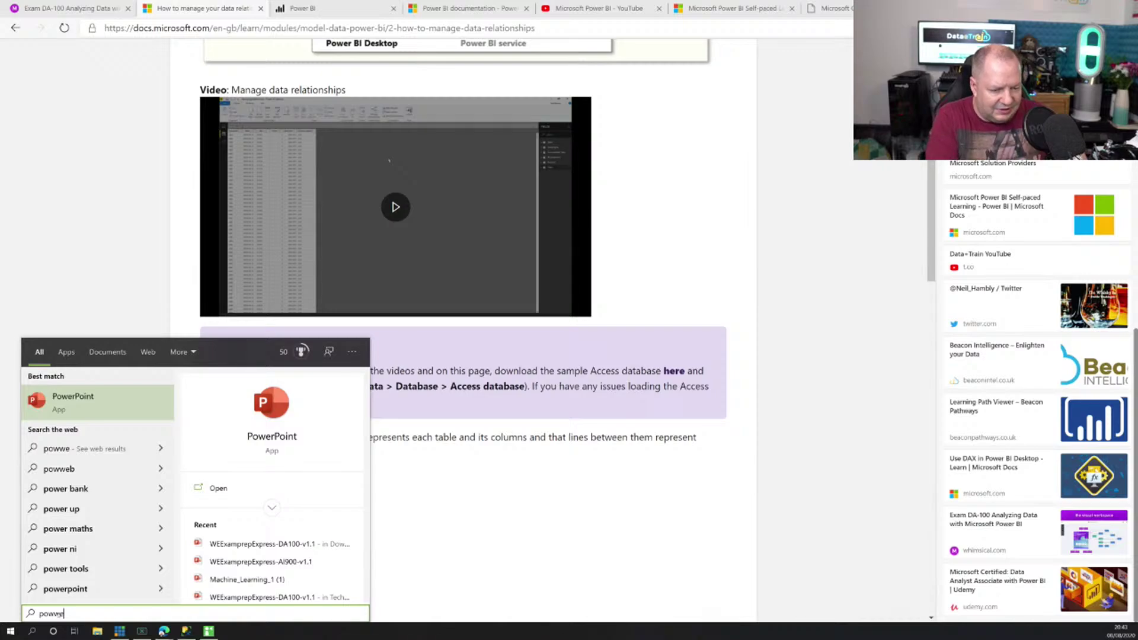
key(BackSpace)
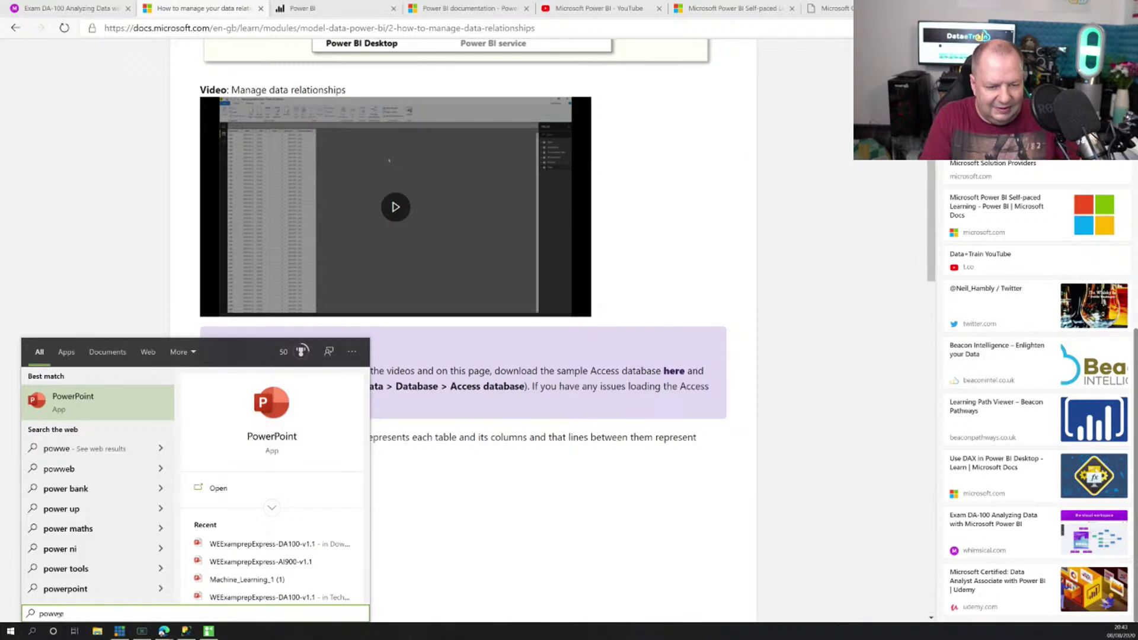
key(BackSpace)
text(erbi)
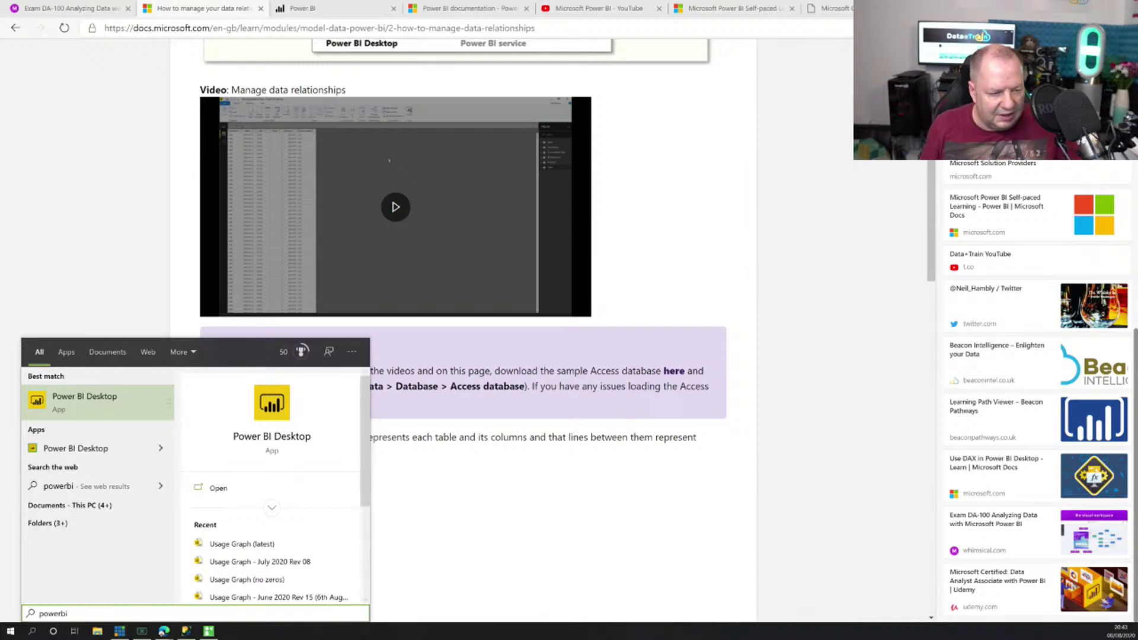
click(153, 403)
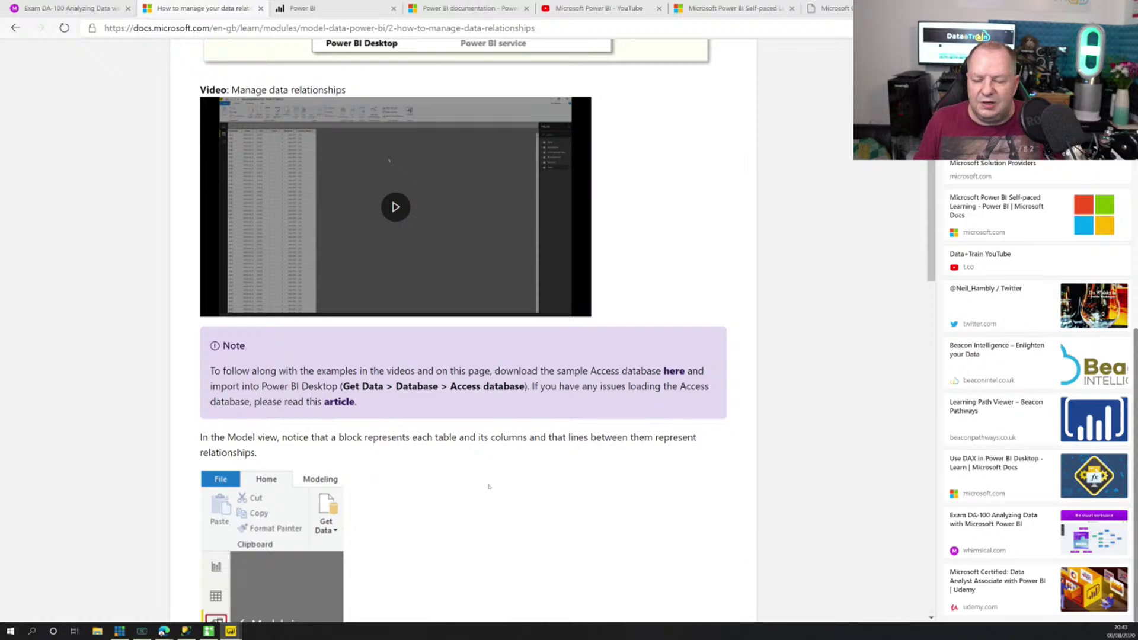
scroll(493, 329, down, 6)
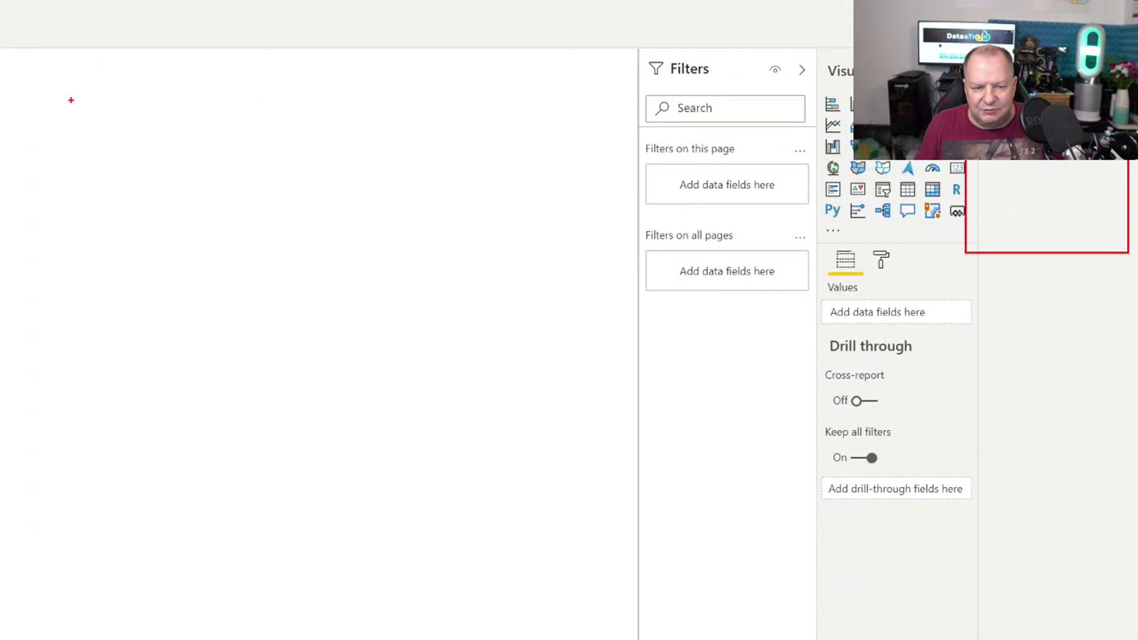
Step: Look at the empty report's Data and Model views, and return to the Report view
mouse_move(546, 124)
mouse_down()
mouse_move(297, 84)
mouse_move(81, 408)
mouse_move(586, 421)
mouse_move(591, 128)
mouse_up()
key(Escape)
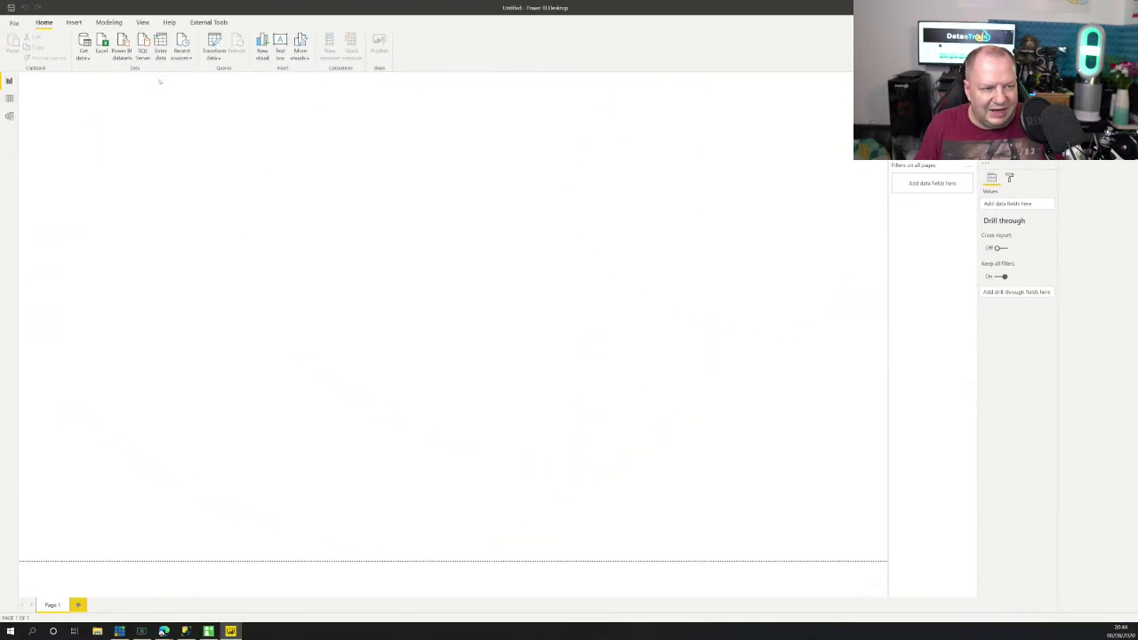
click(10, 99)
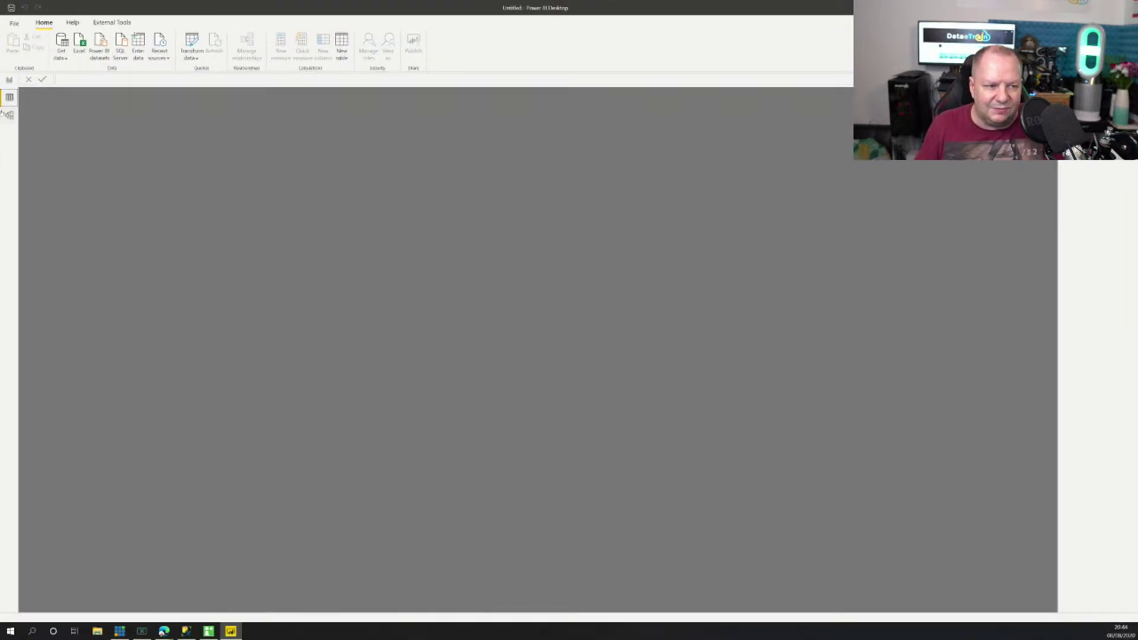
click(9, 115)
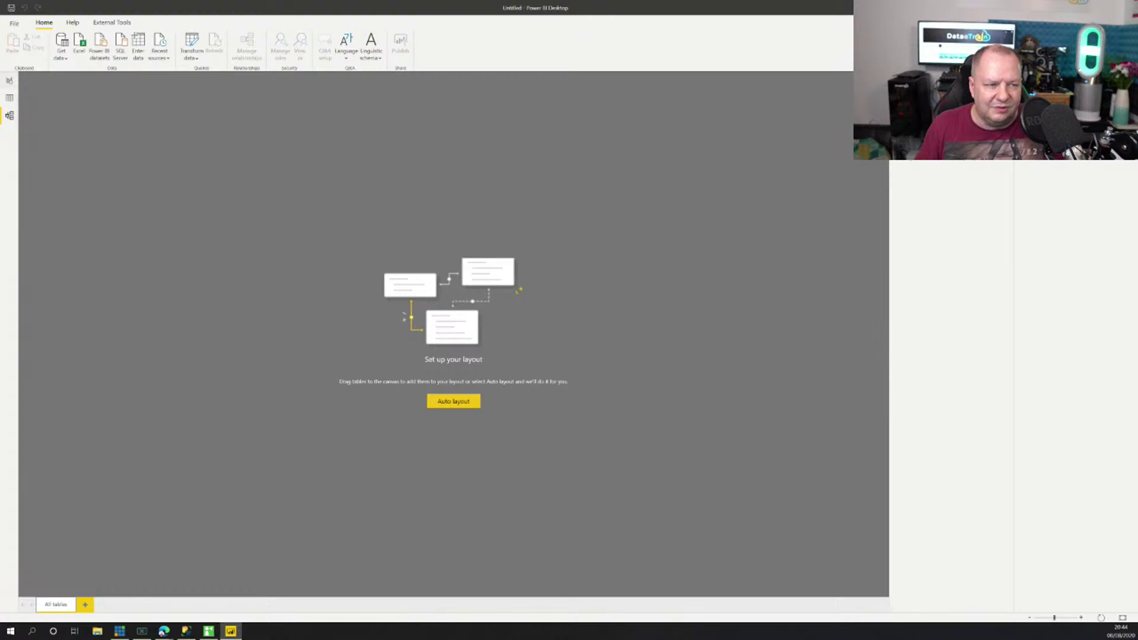
click(9, 81)
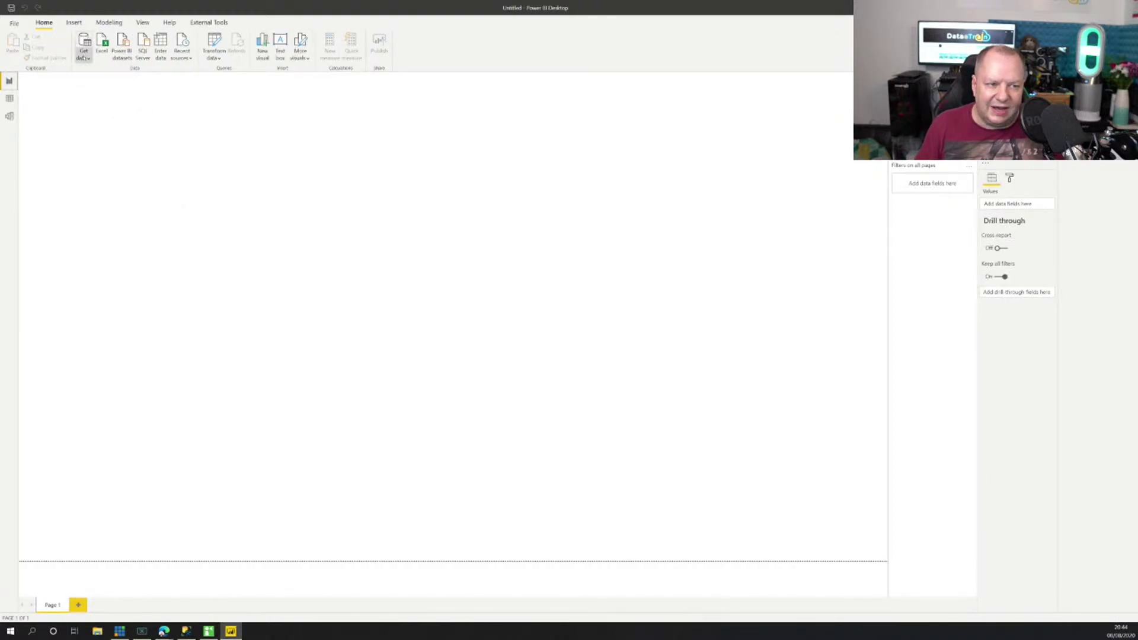
Step: Start a new data connection using the Access database connector from the Database category
click(83, 52)
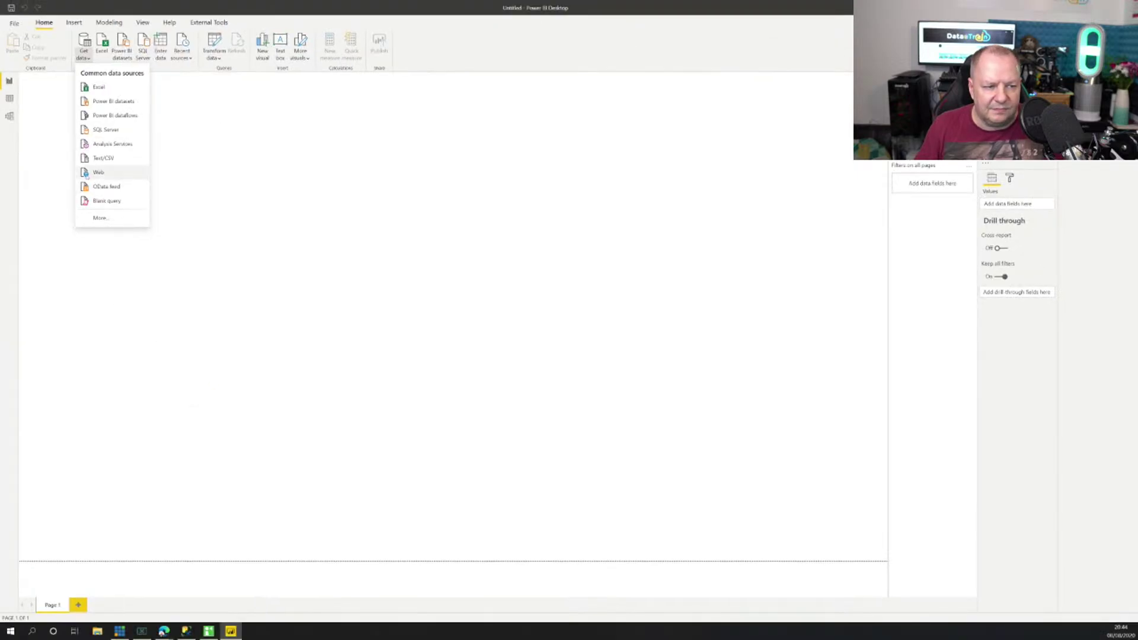
click(105, 217)
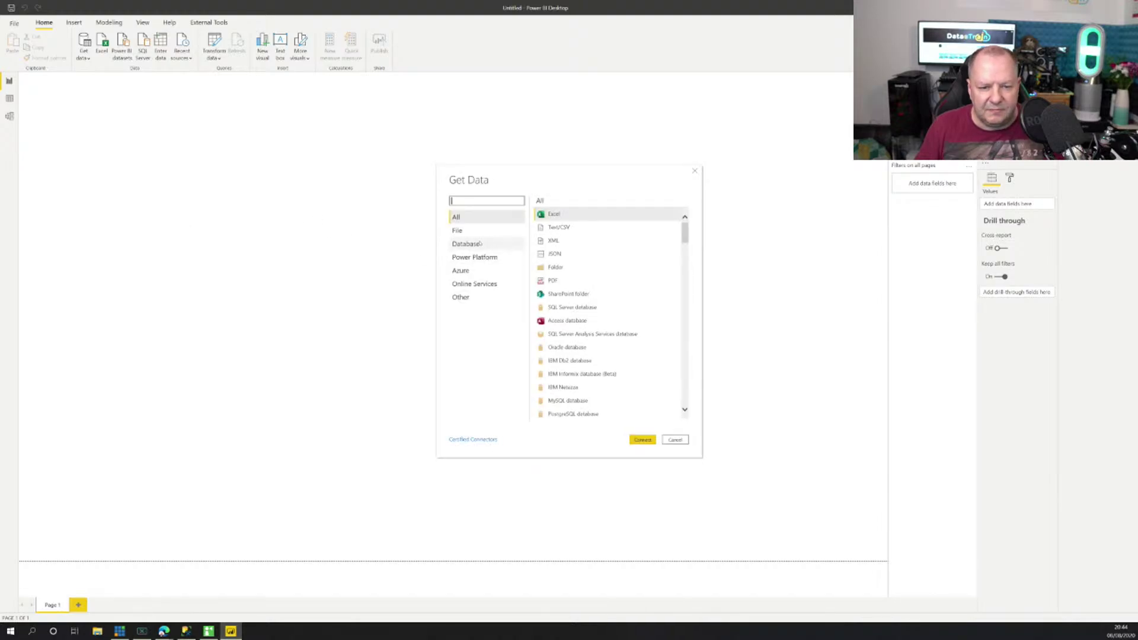
click(466, 244)
click(587, 229)
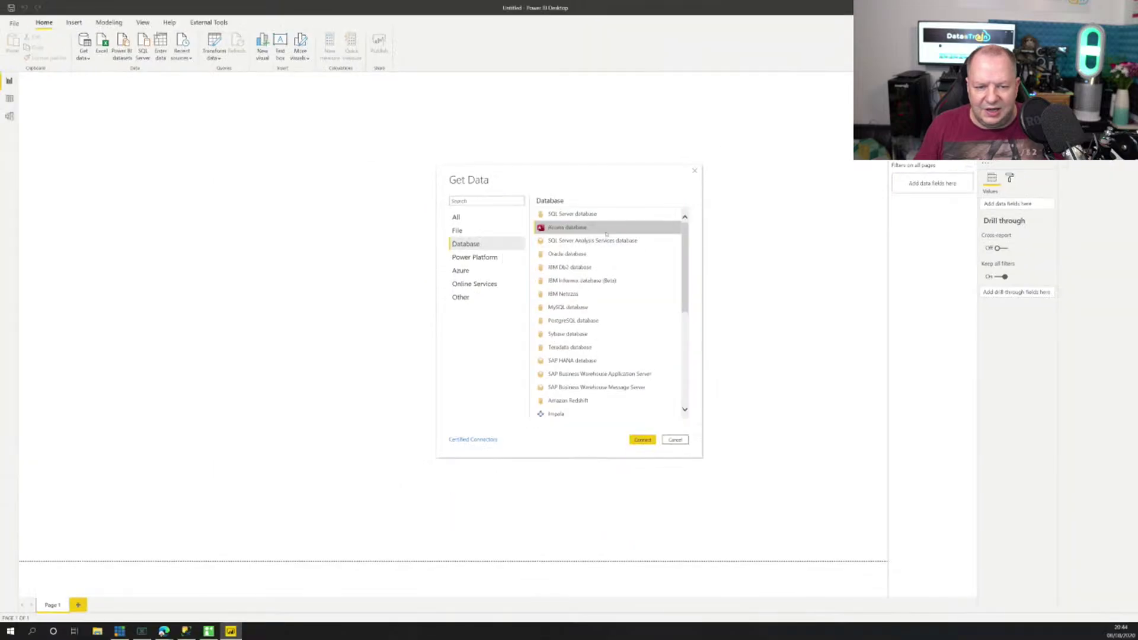
click(643, 440)
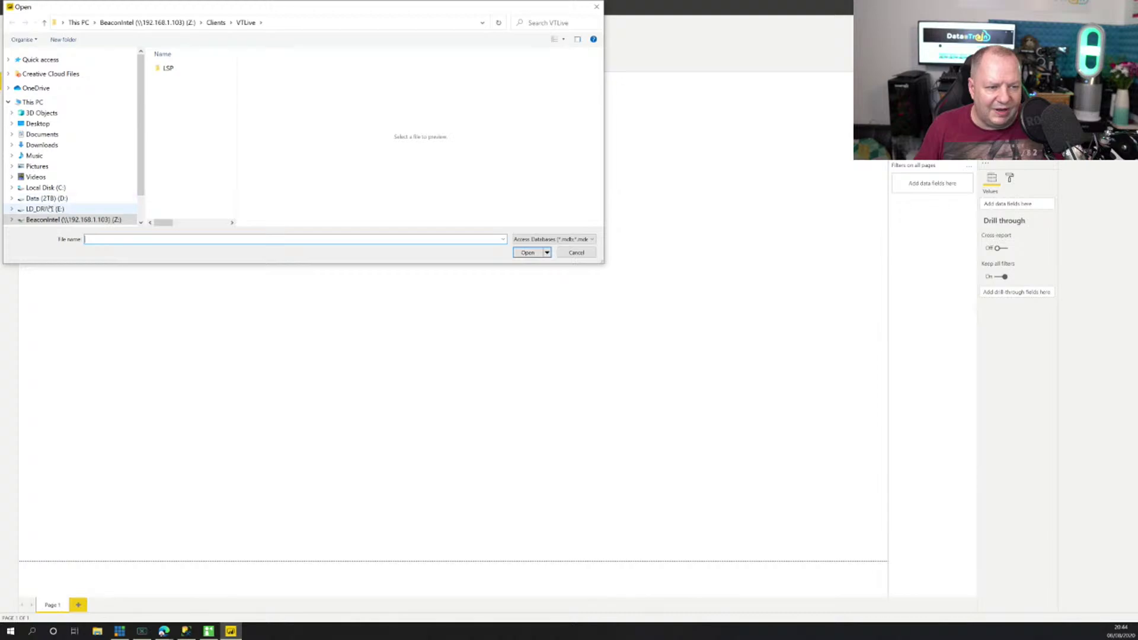
Step: Open the PowerBI Access database from the PowerBI\Access folder on the LD_DRIVE (E:) drive
click(47, 208)
double_click(174, 69)
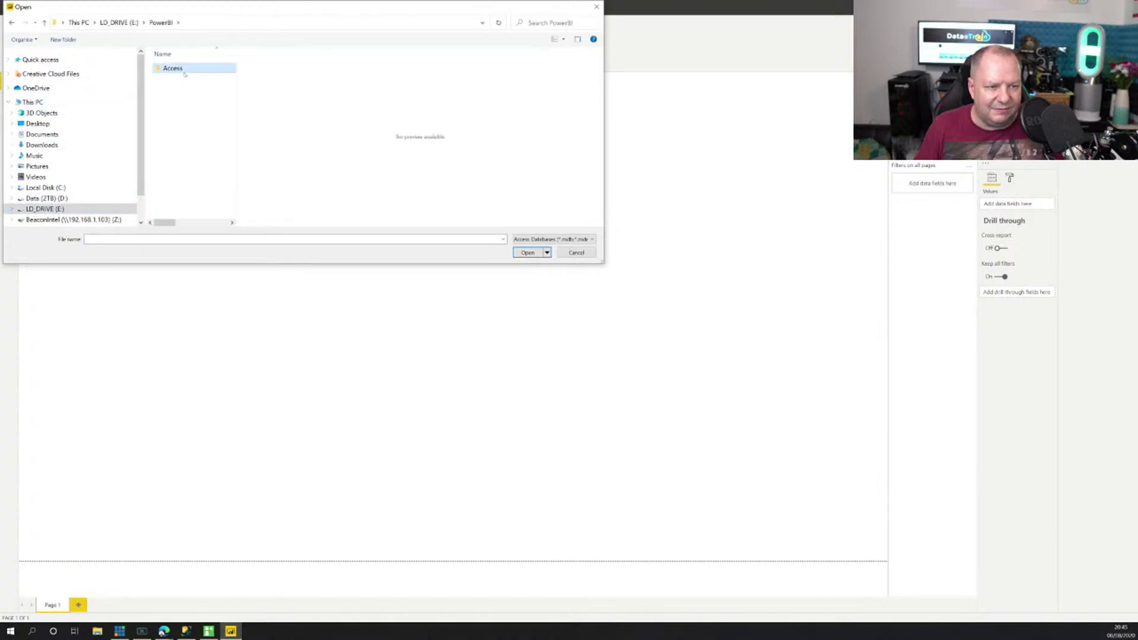
double_click(178, 70)
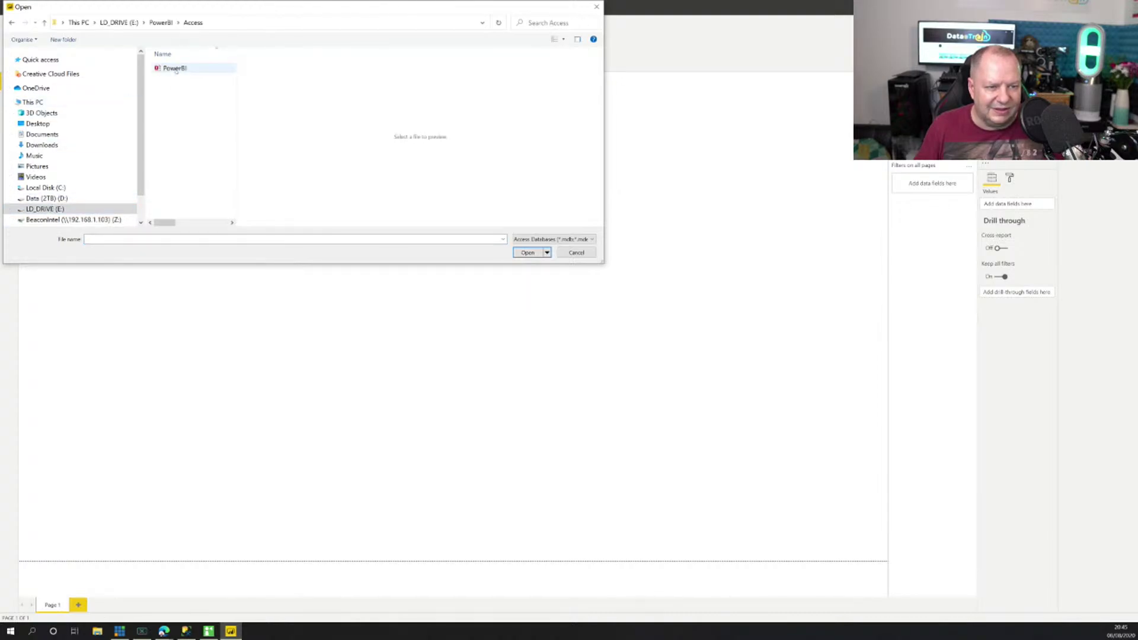
click(176, 69)
drag(311, 13, 500, 168)
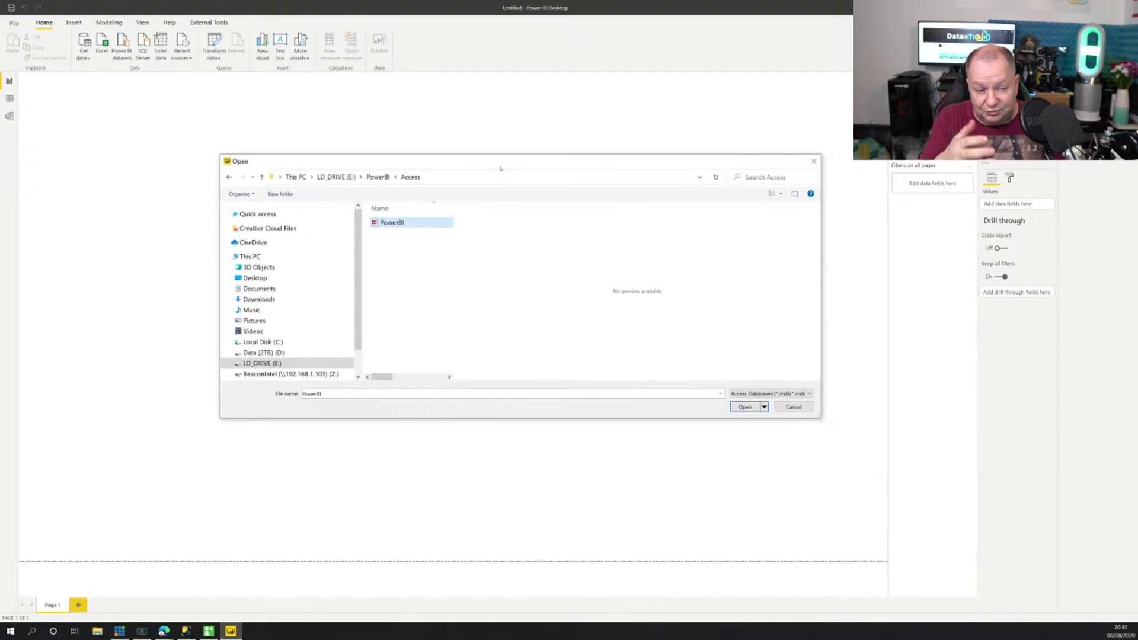
click(752, 406)
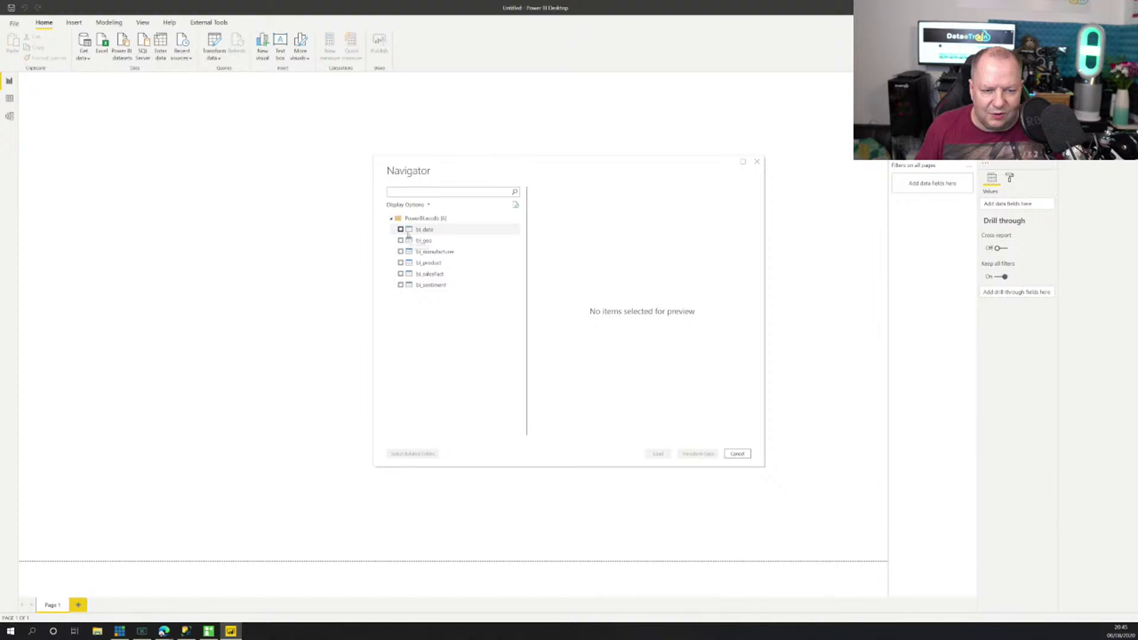
Step: Select the tables bi_date, bi_geo, bi_manufacturer, bi_product, bi_salesFact and bi_sentiment and open them for transformation in Power Query Editor
click(401, 230)
click(409, 240)
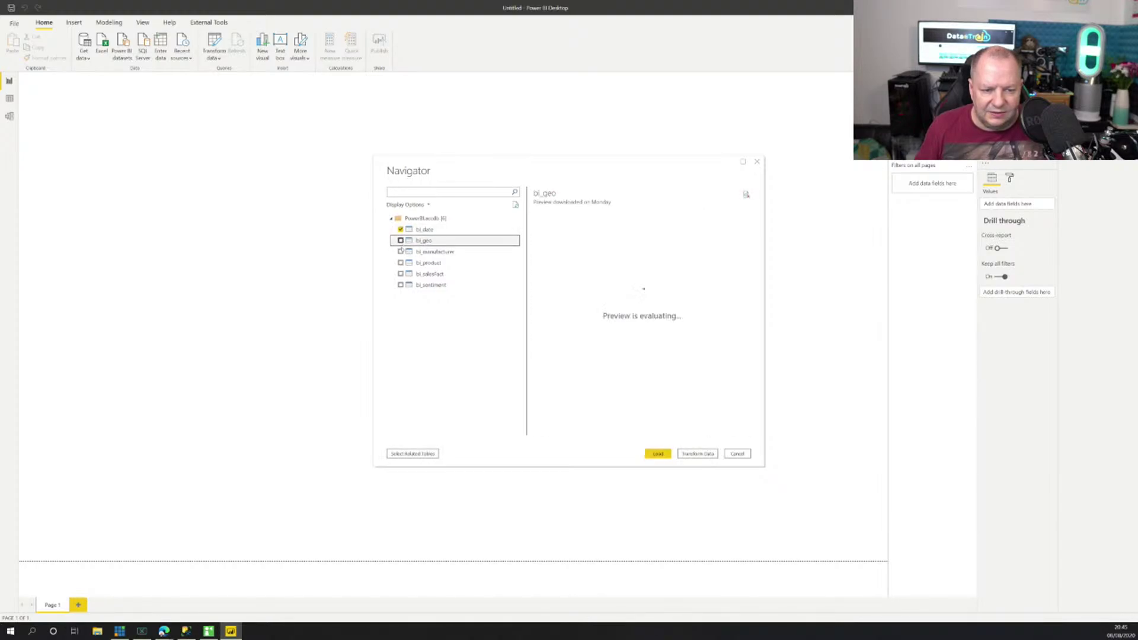
click(400, 251)
click(401, 262)
click(401, 274)
click(401, 284)
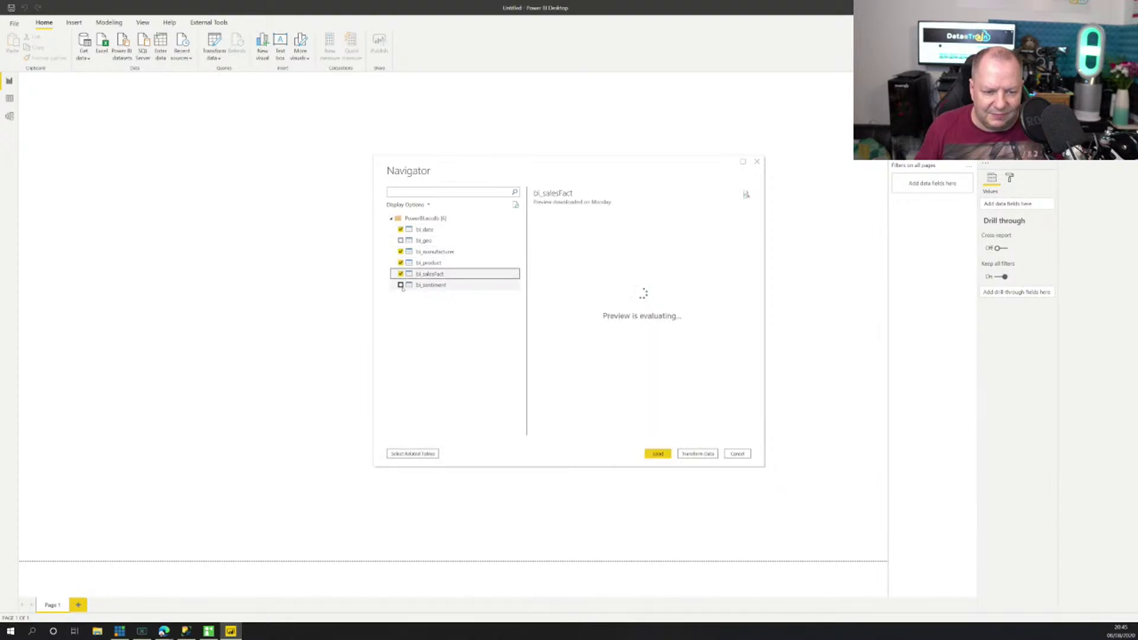
click(401, 240)
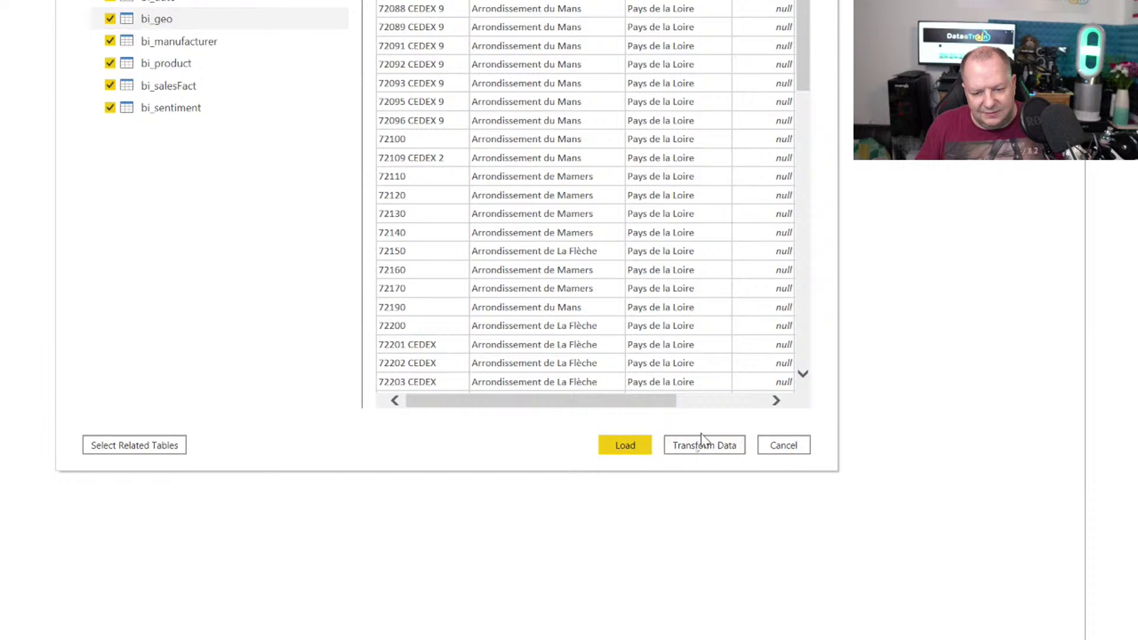
click(706, 455)
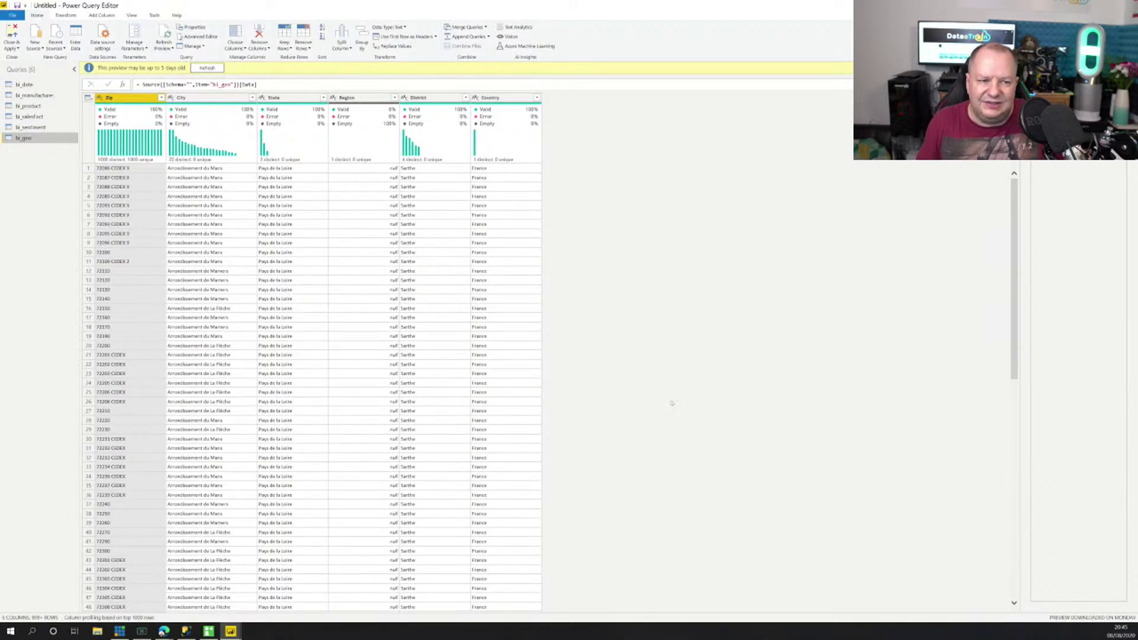
Step: Refresh the bi_geo data preview and turn off column distribution, column profile and column quality
click(208, 68)
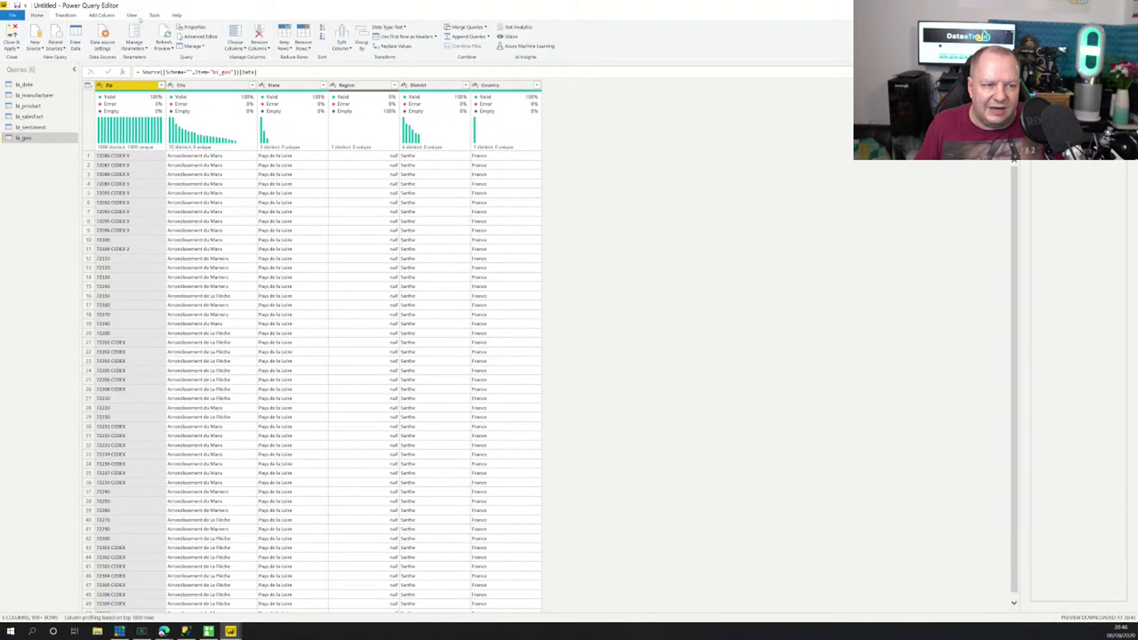
click(139, 19)
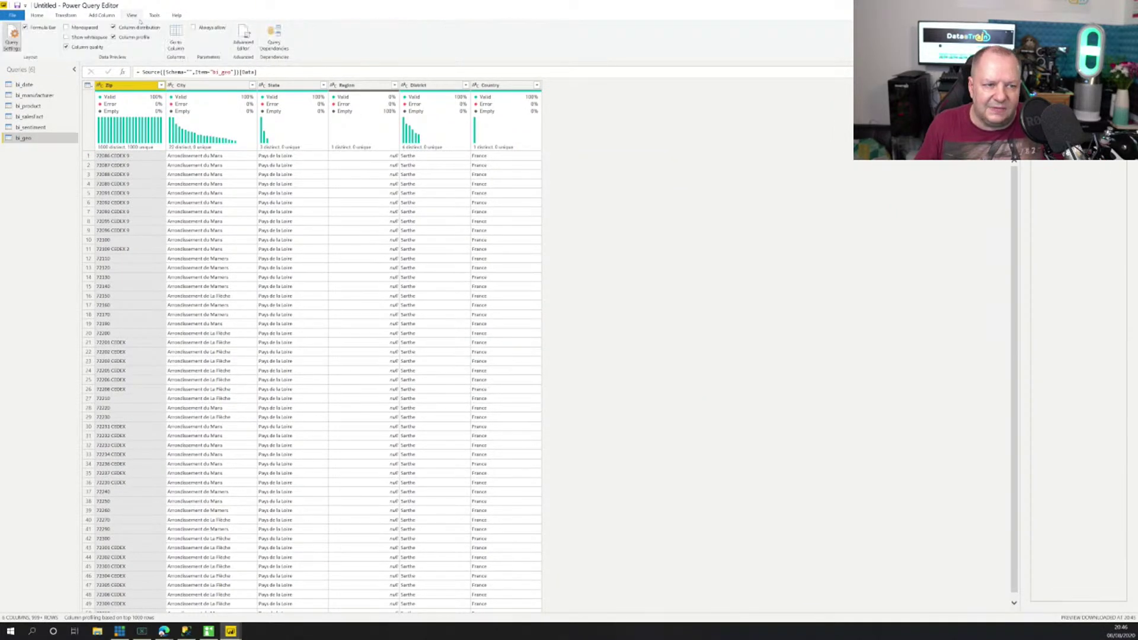
click(139, 28)
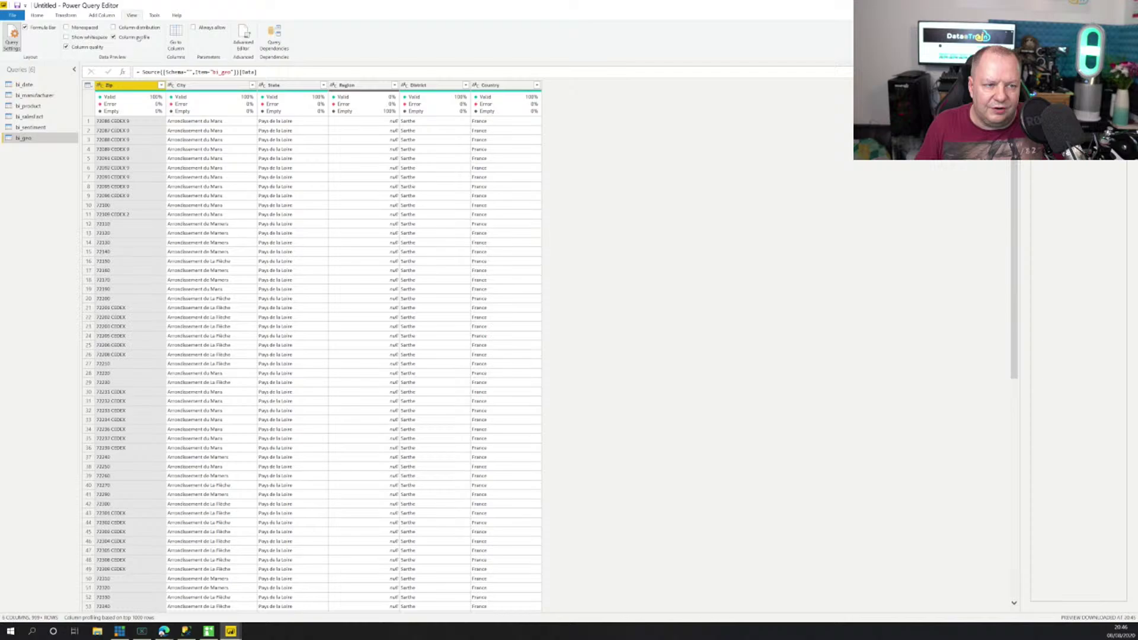
click(101, 47)
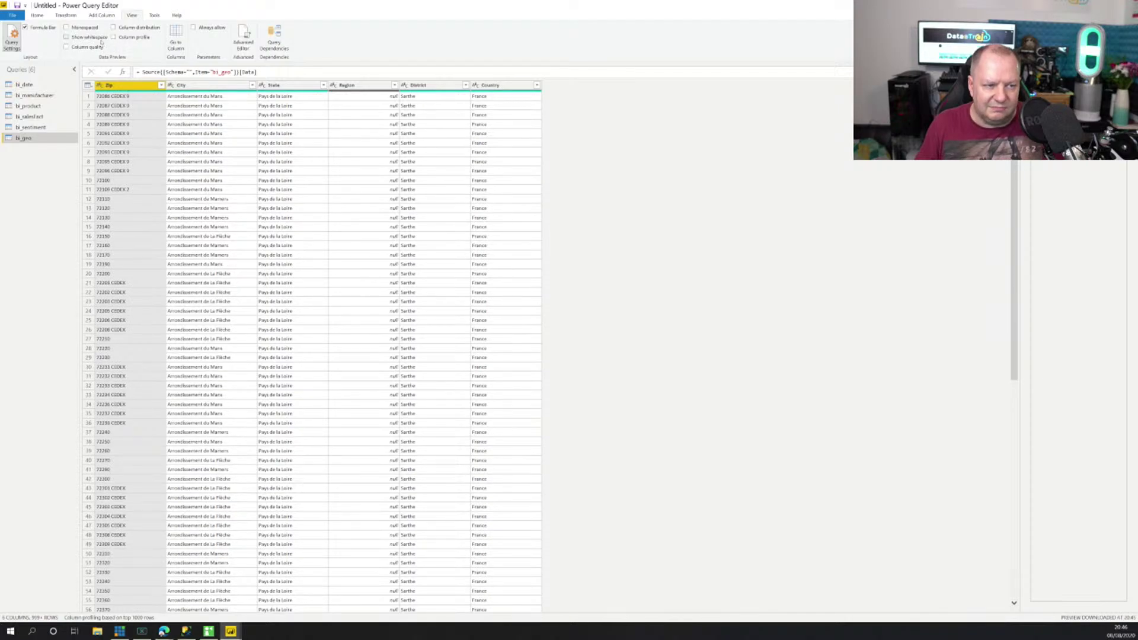
Step: Turn on column distribution, column profile and column quality, and inspect the State and City column profiles of bi_geo
click(114, 28)
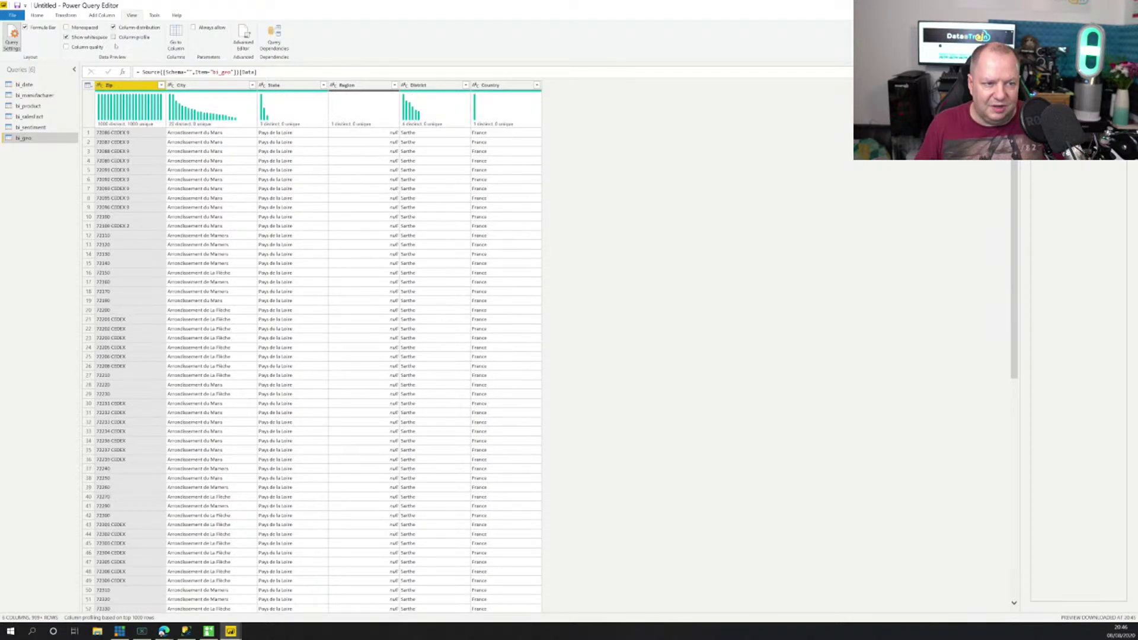
click(113, 37)
click(65, 47)
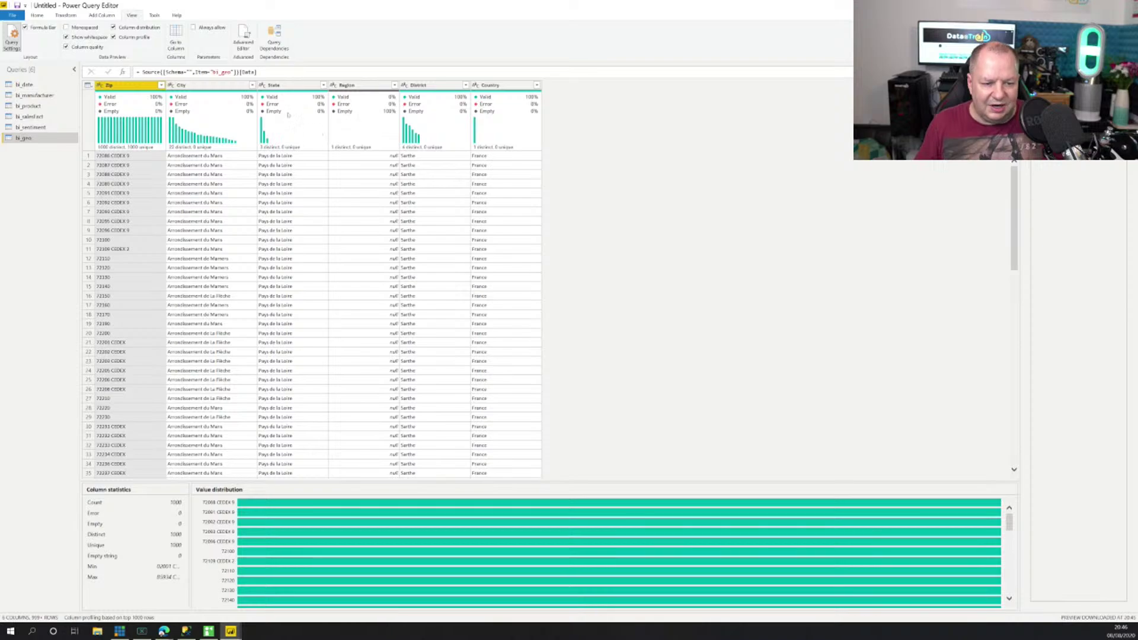
click(291, 111)
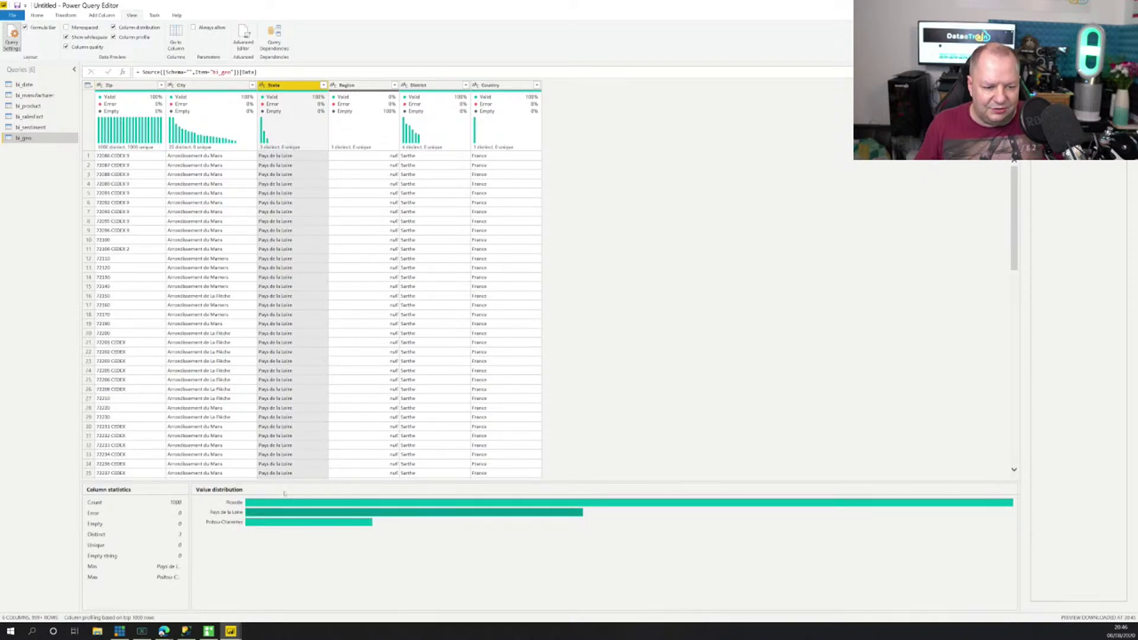
click(203, 101)
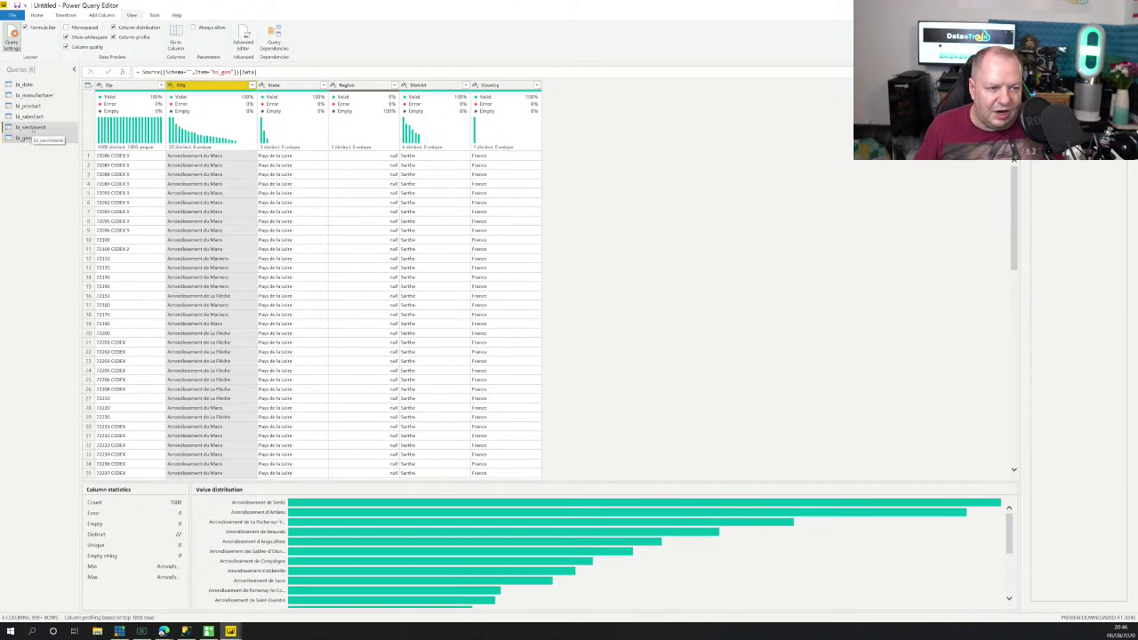
Step: Review the data types offered for the Score column of bi_sentiment, including Decimal Number, Whole Number, Date/Time/Timezone and Using Locale, without changing its type
click(32, 127)
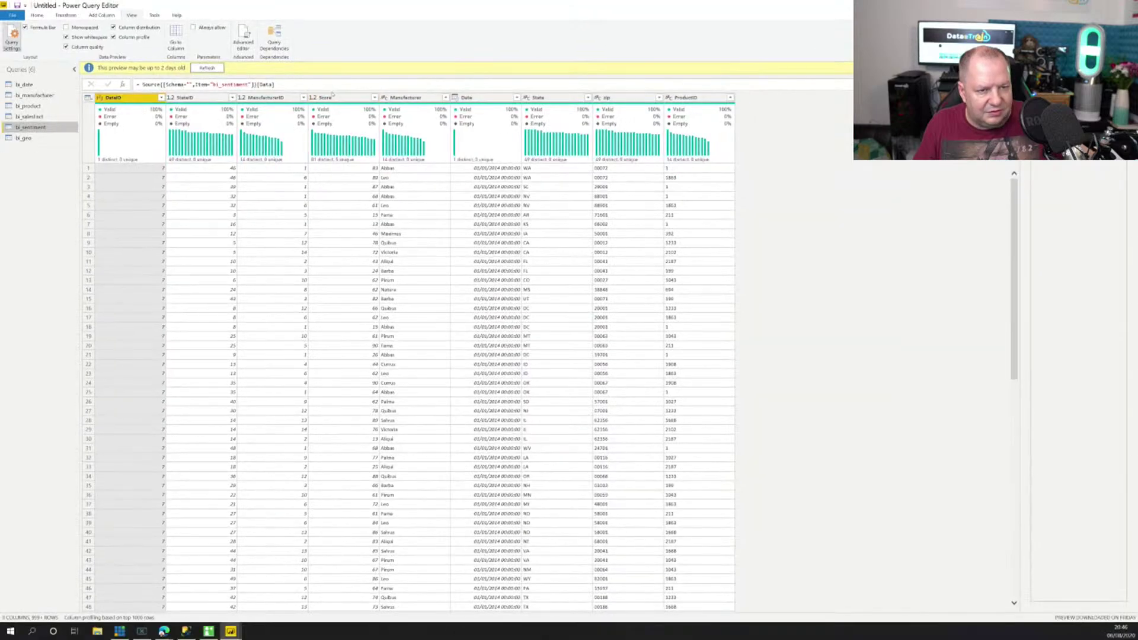
click(314, 98)
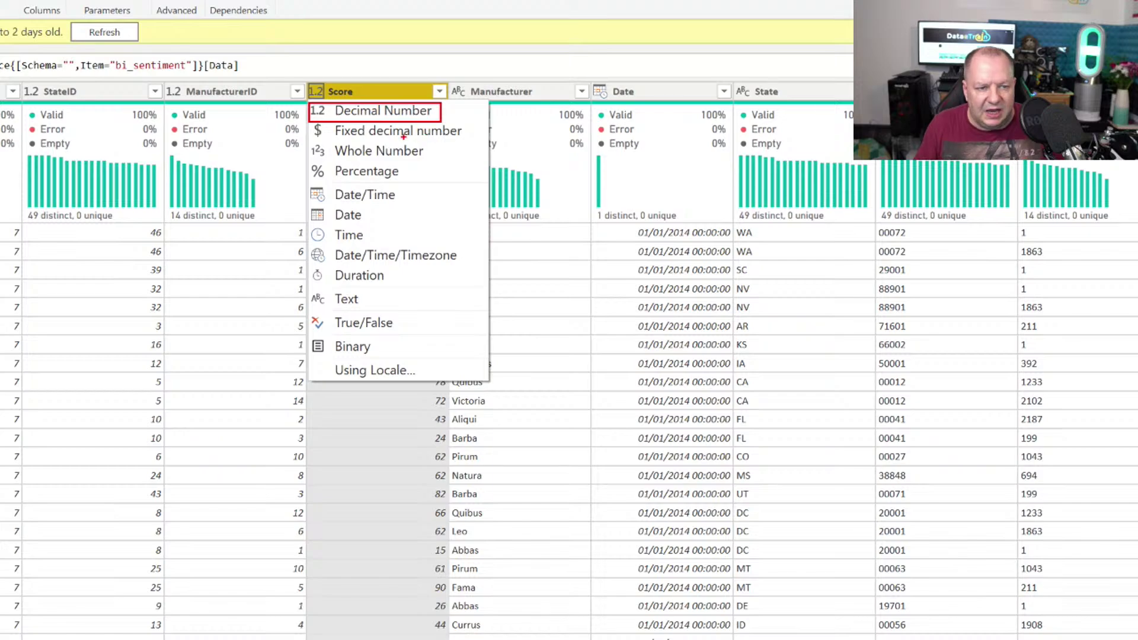
drag(310, 141, 428, 160)
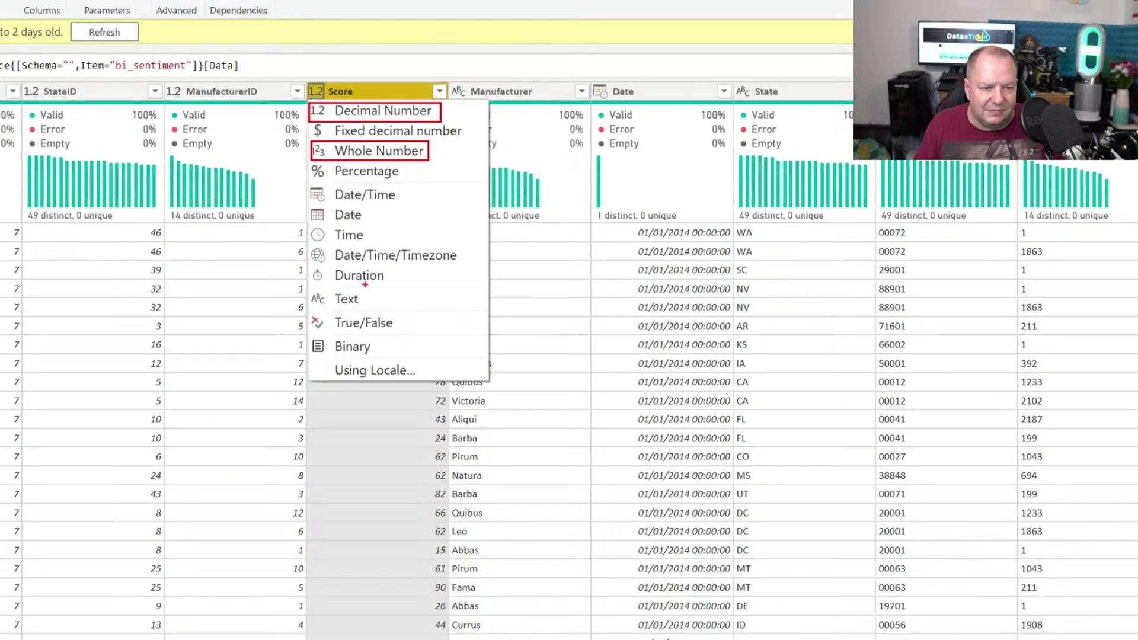
mouse_move(481, 255)
mouse_down()
mouse_move(420, 263)
mouse_move(298, 248)
mouse_up()
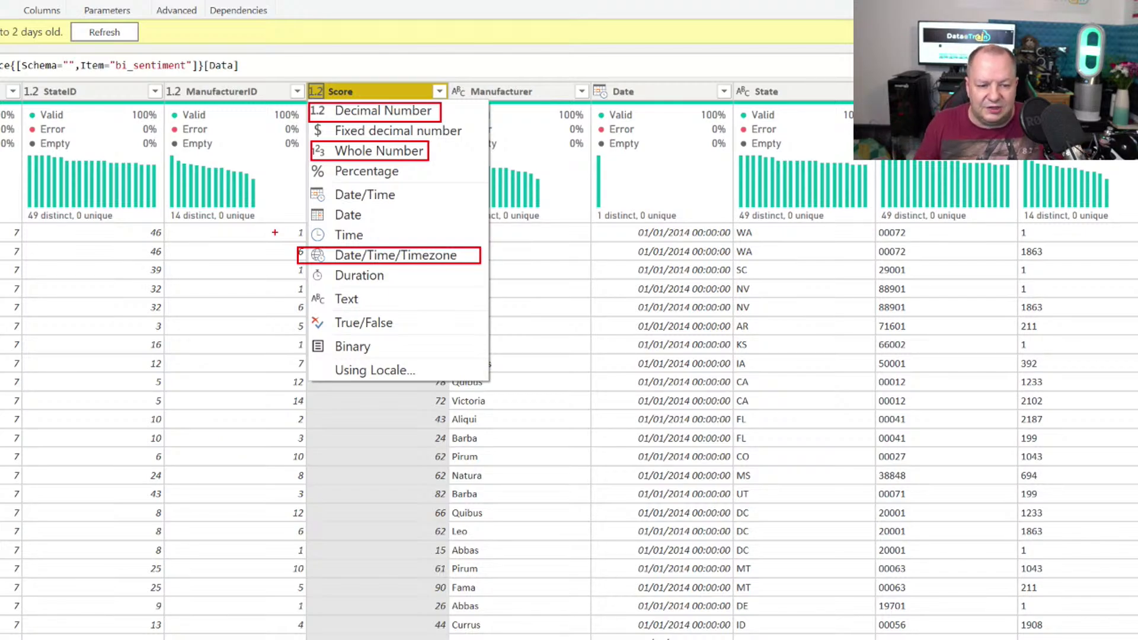
drag(321, 356, 434, 381)
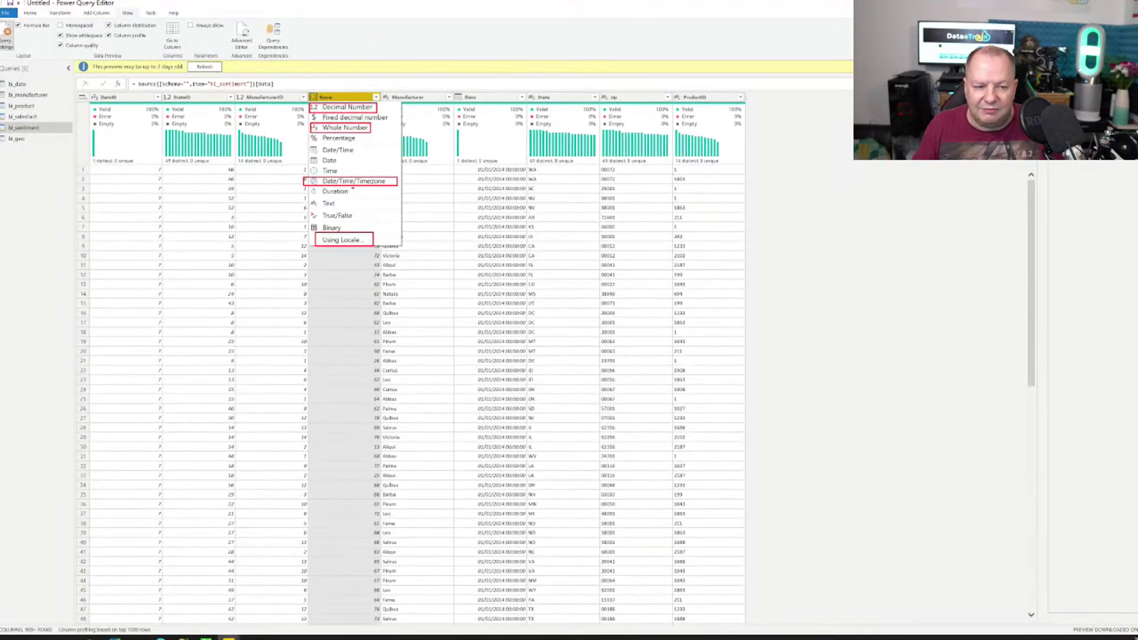
click(368, 251)
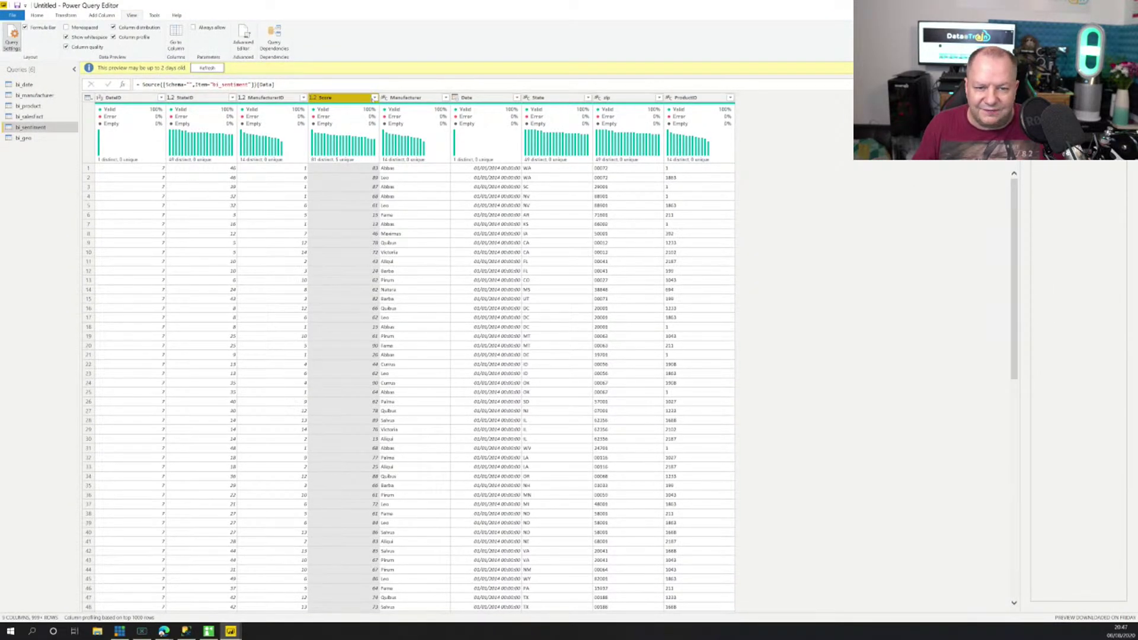
Step: Inspect the values of the Zip column in bi_salesFact for leading zeros and leave the column unfiltered
click(66, 116)
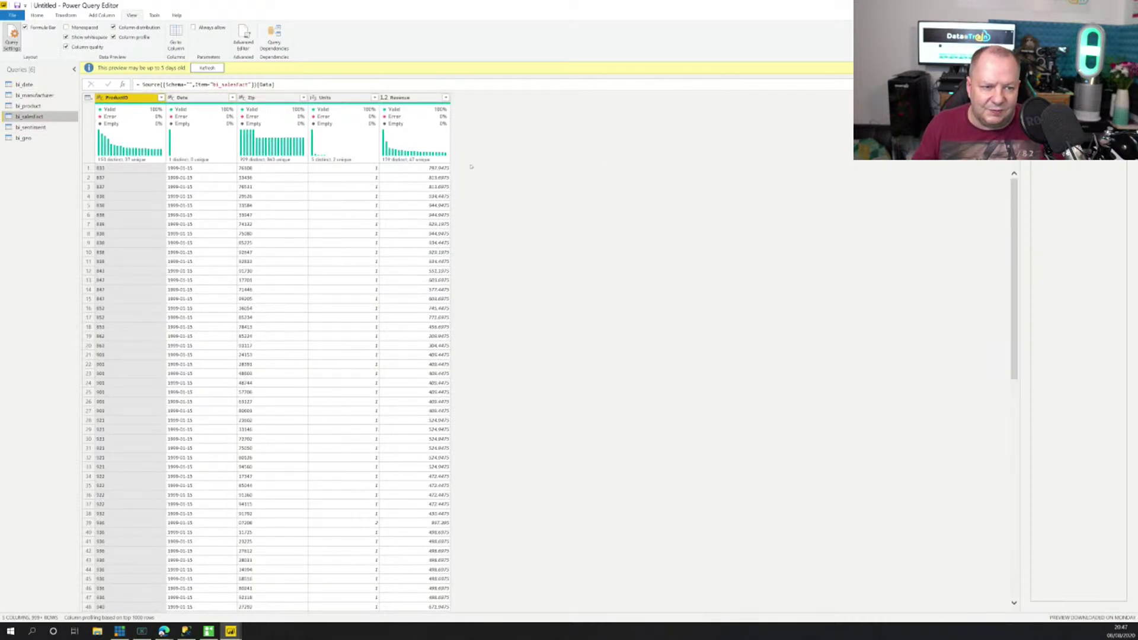
scroll(276, 335, down, 10)
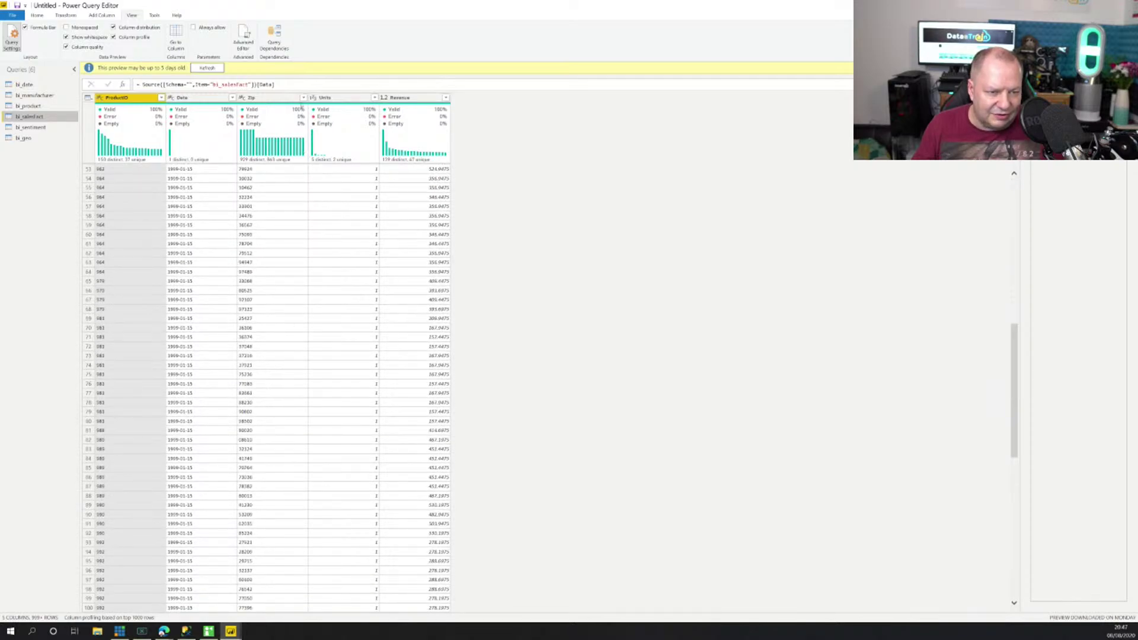
click(303, 98)
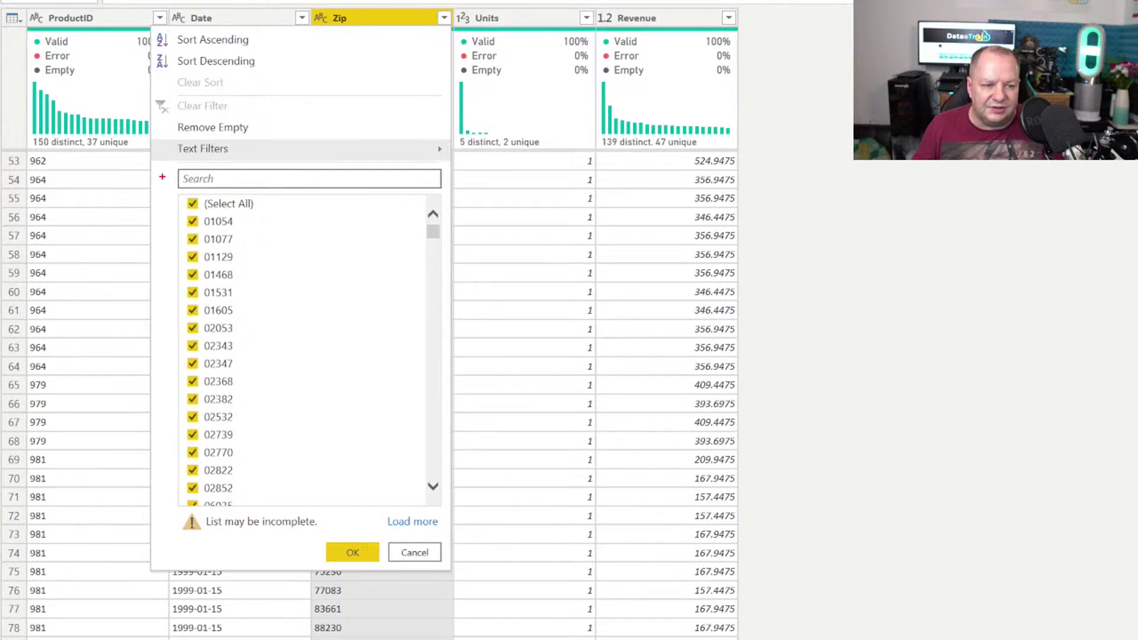
drag(200, 212, 212, 422)
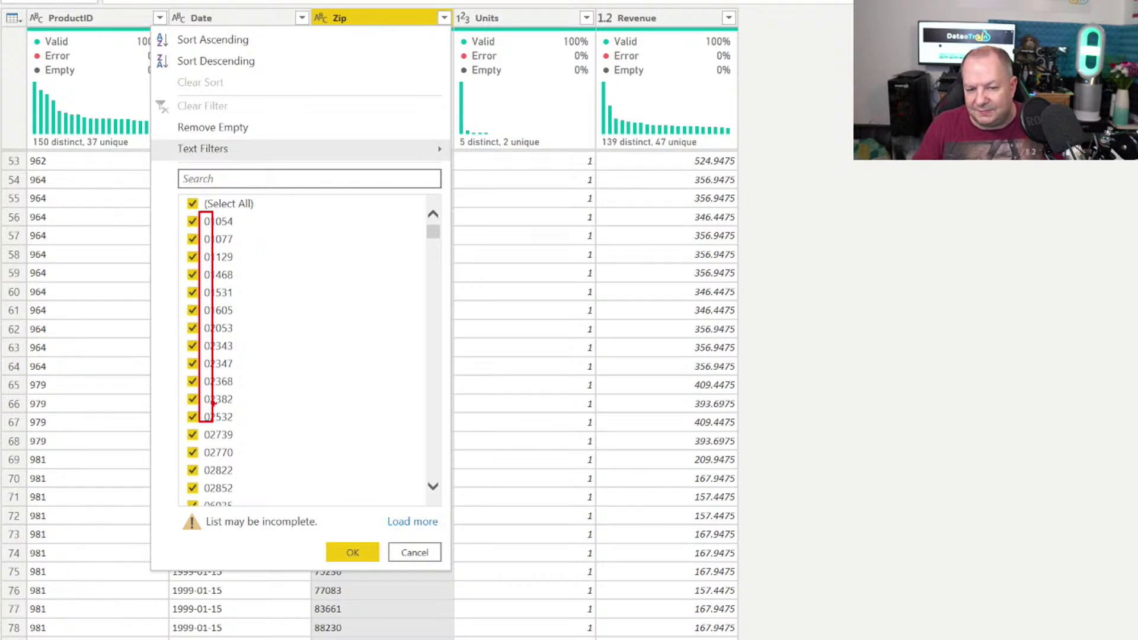
key(Escape)
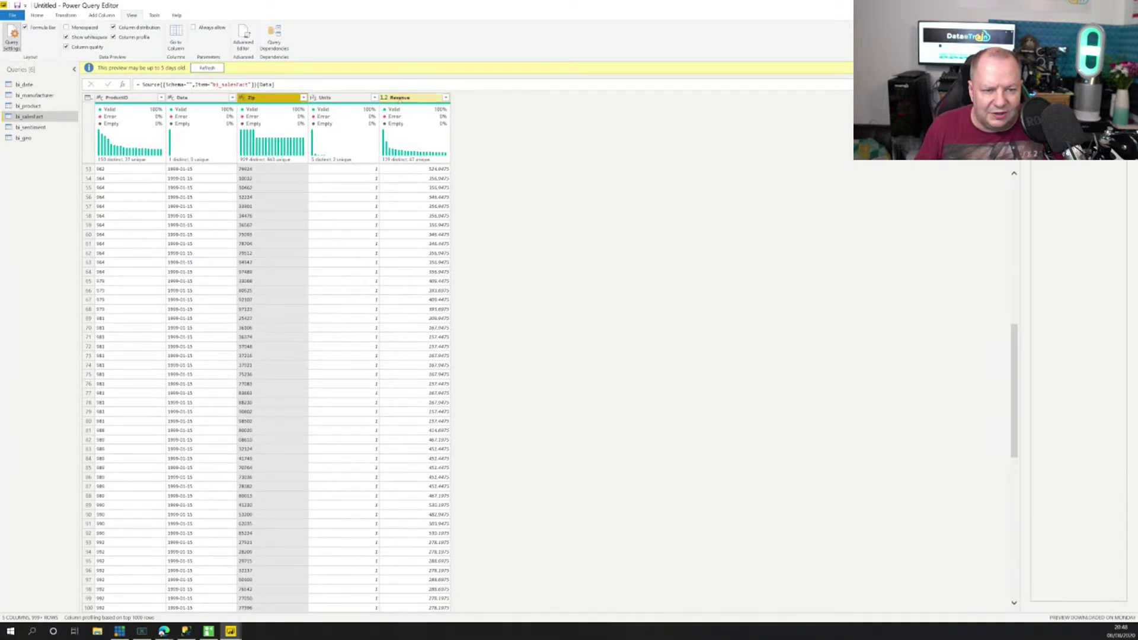
Step: Change the Revenue column of bi_salesFact to Fixed decimal number and the Date column to Date
click(398, 99)
click(385, 98)
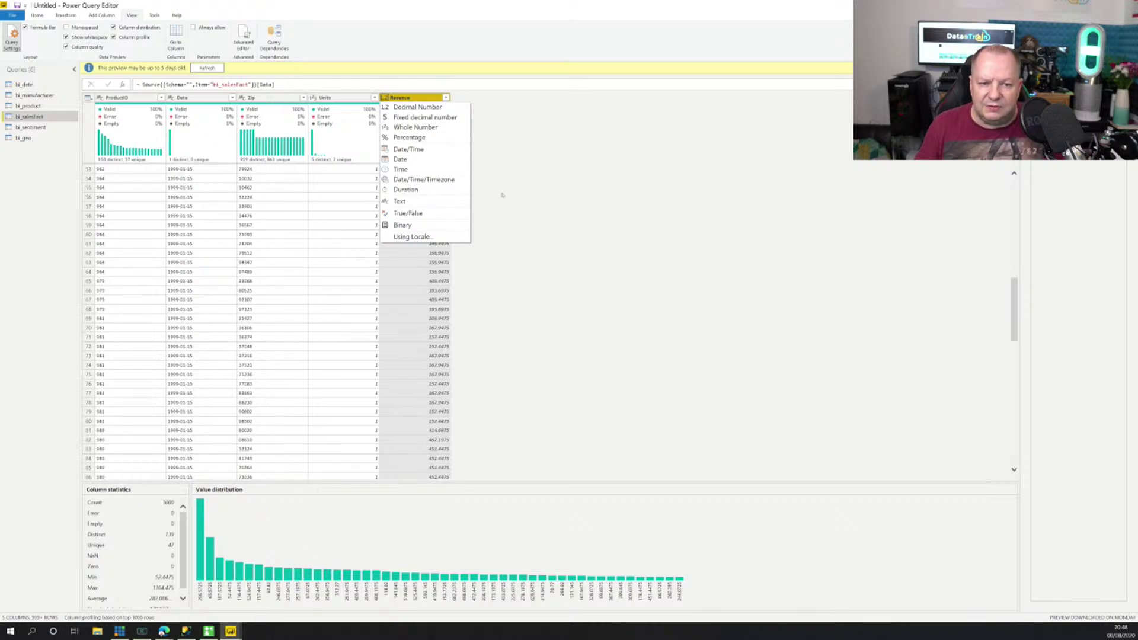
click(443, 121)
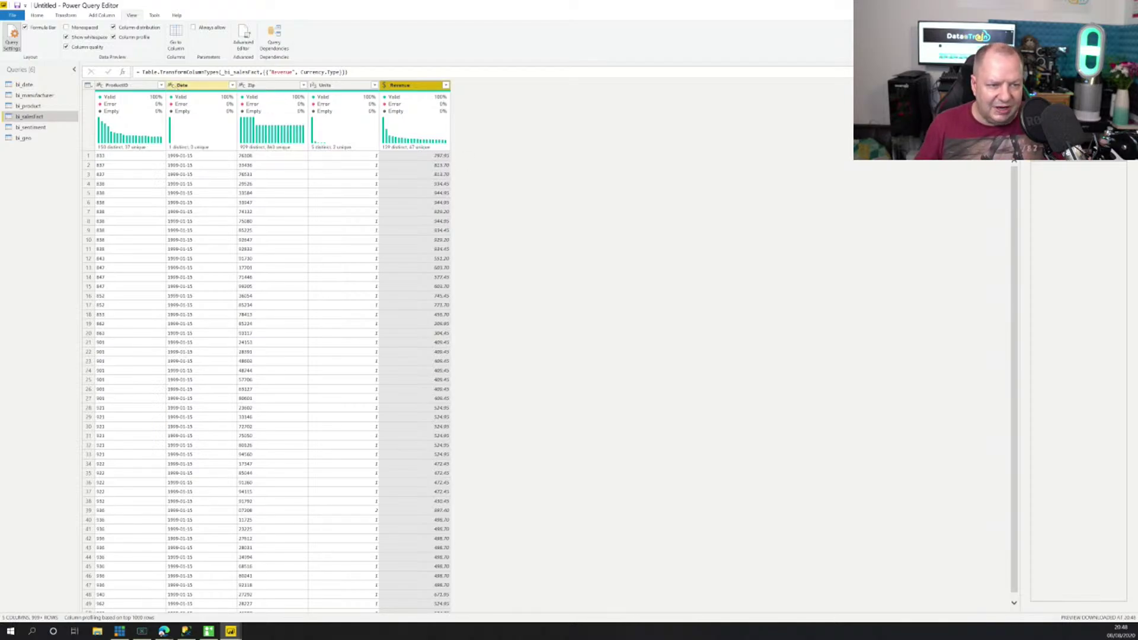
click(171, 85)
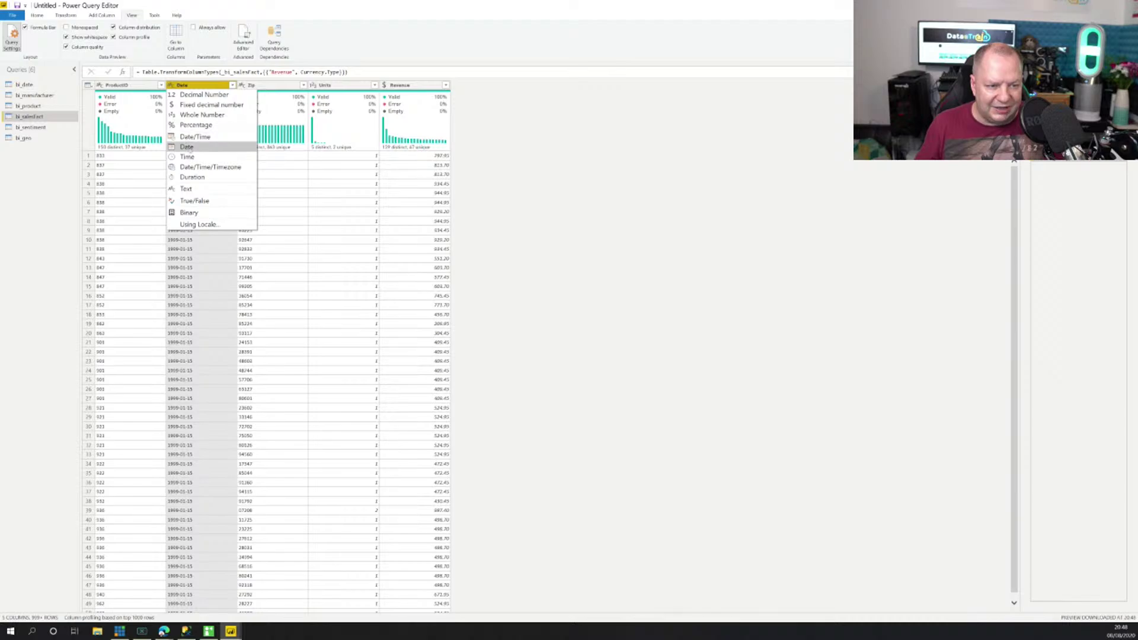
click(196, 147)
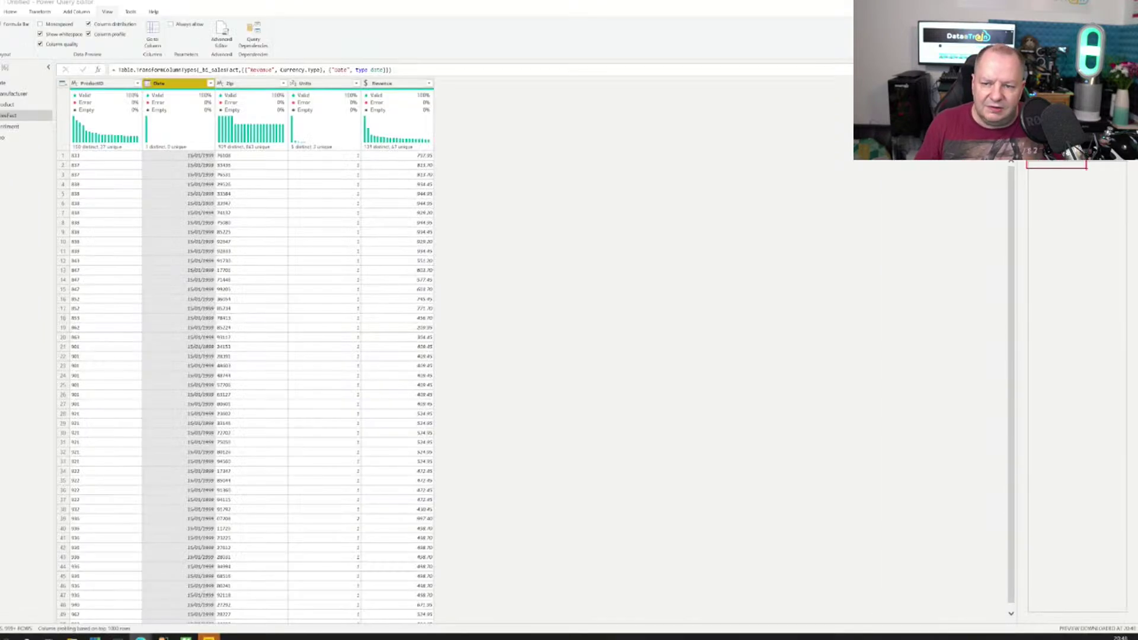
click(1080, 166)
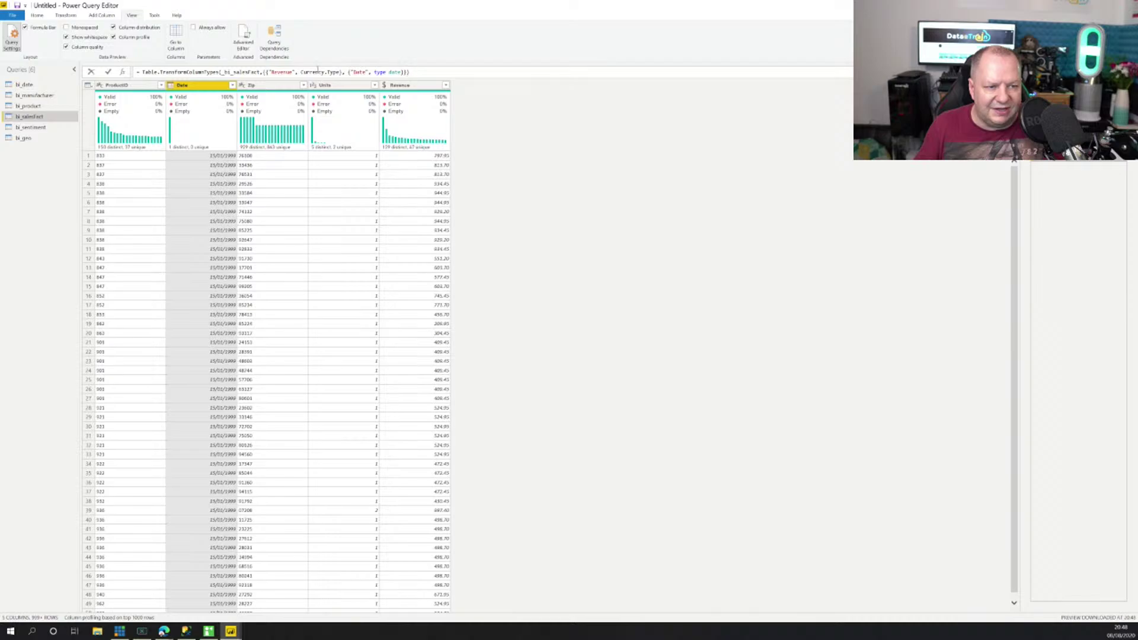
triple_click(318, 70)
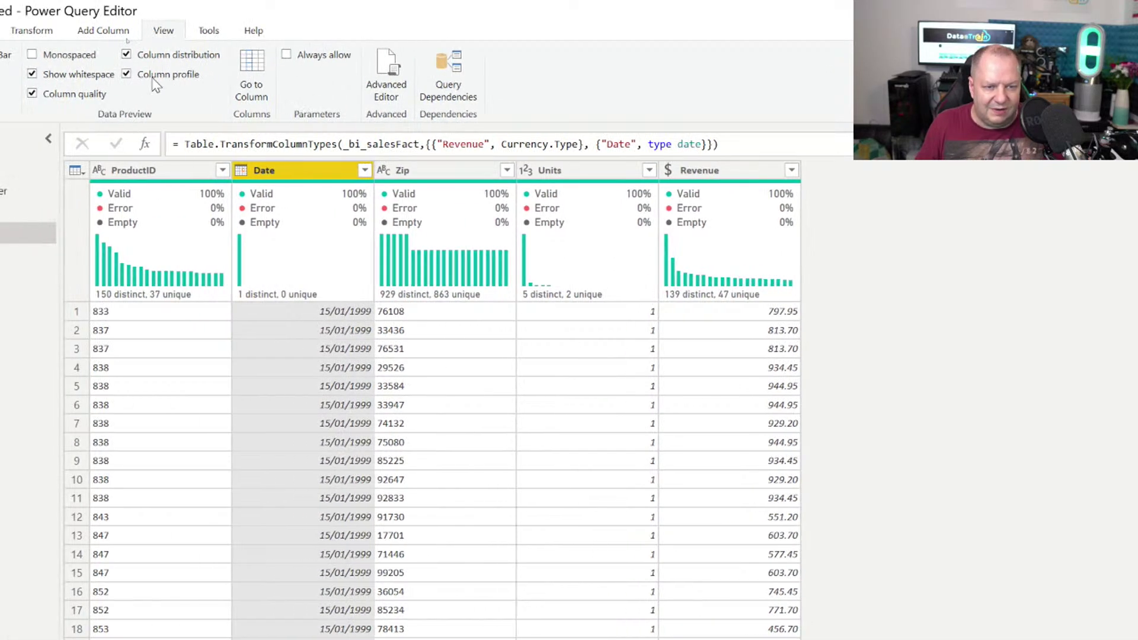
Step: Open the bi_salesFact query code in the Advanced Editor and examine its source, navigation and Changed Type lines, including the Revenue and Date conversions
click(180, 79)
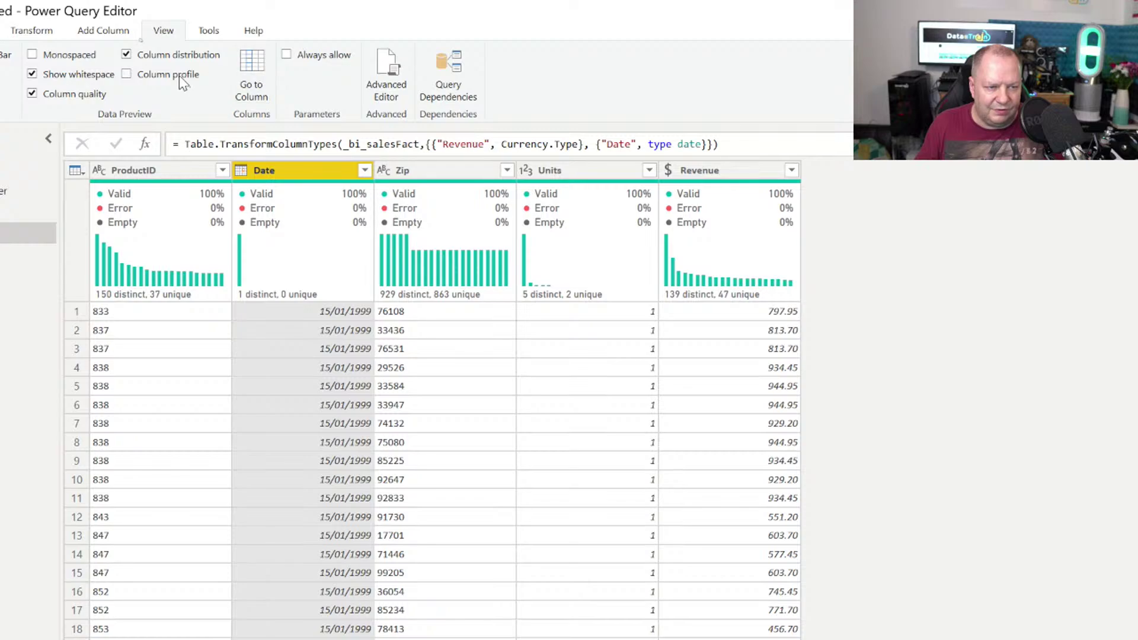
click(179, 76)
click(387, 69)
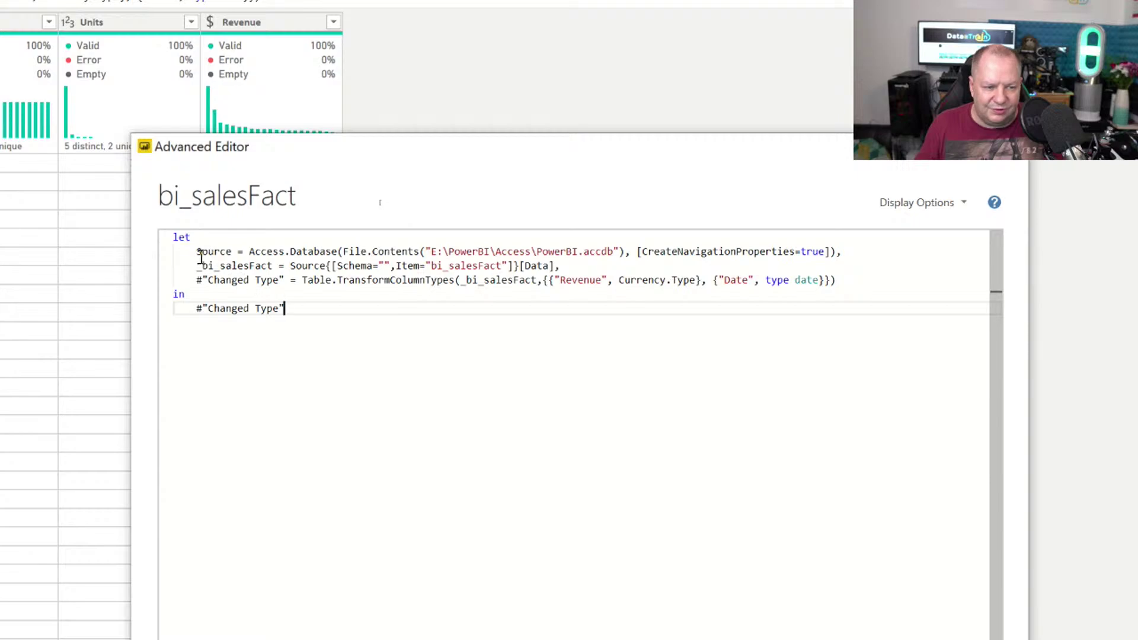
drag(171, 248, 871, 248)
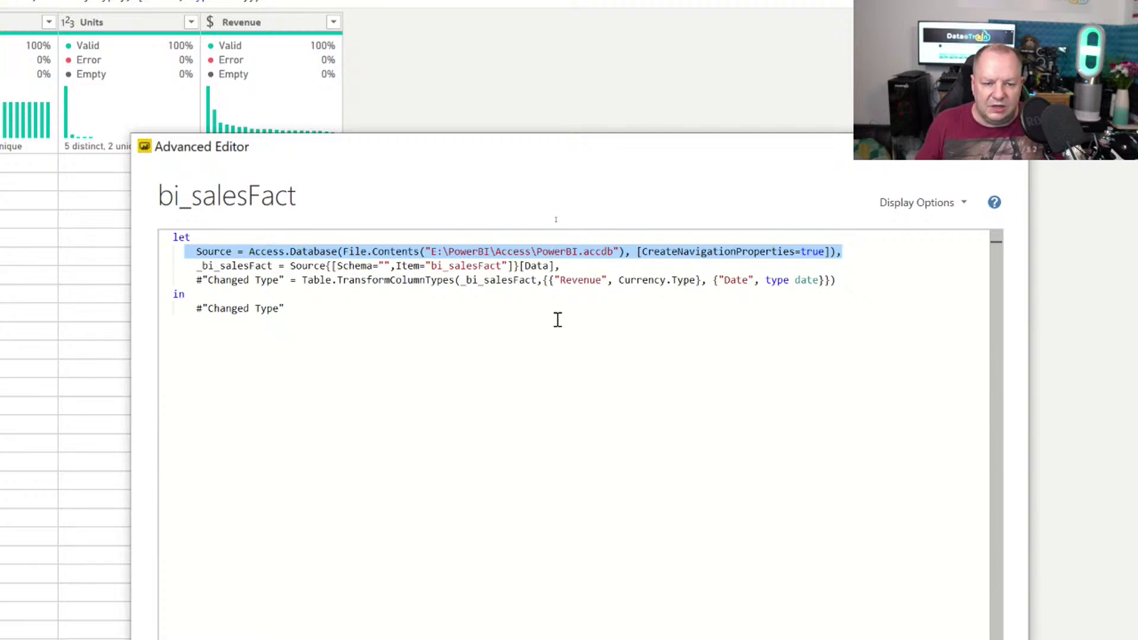
drag(591, 280, 185, 265)
click(630, 265)
drag(591, 266, 176, 261)
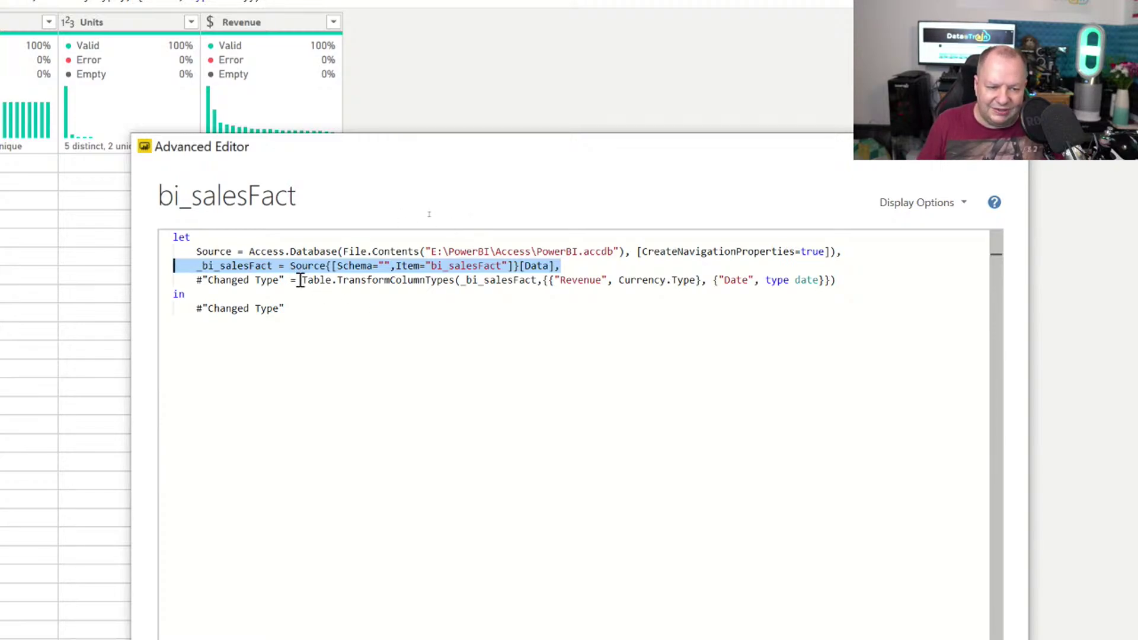
drag(299, 280, 456, 281)
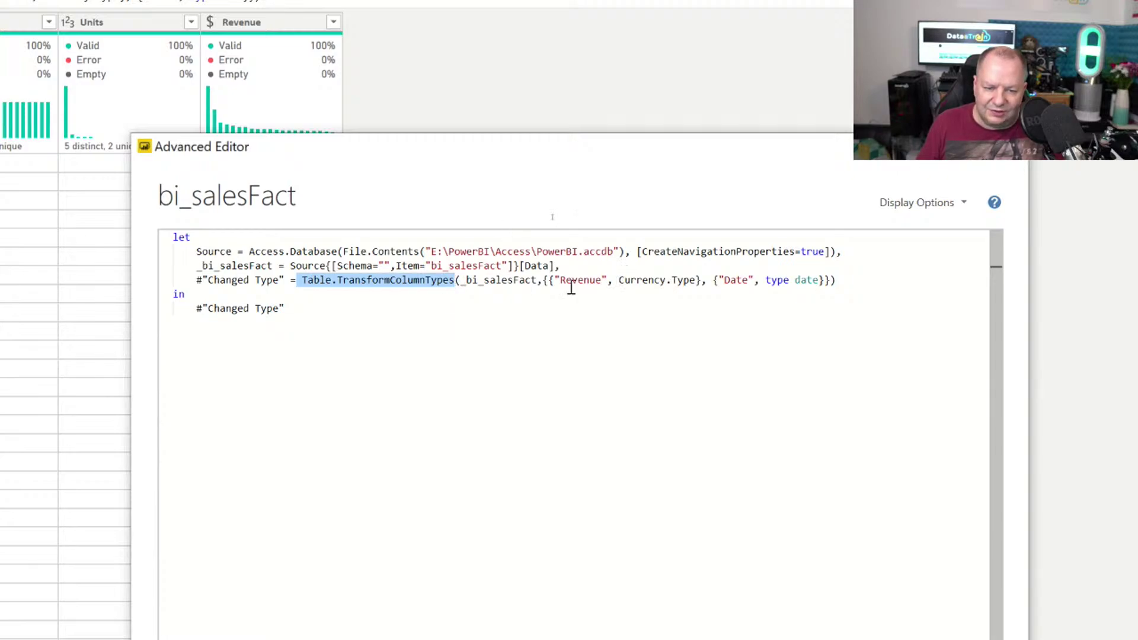
drag(555, 280, 608, 284)
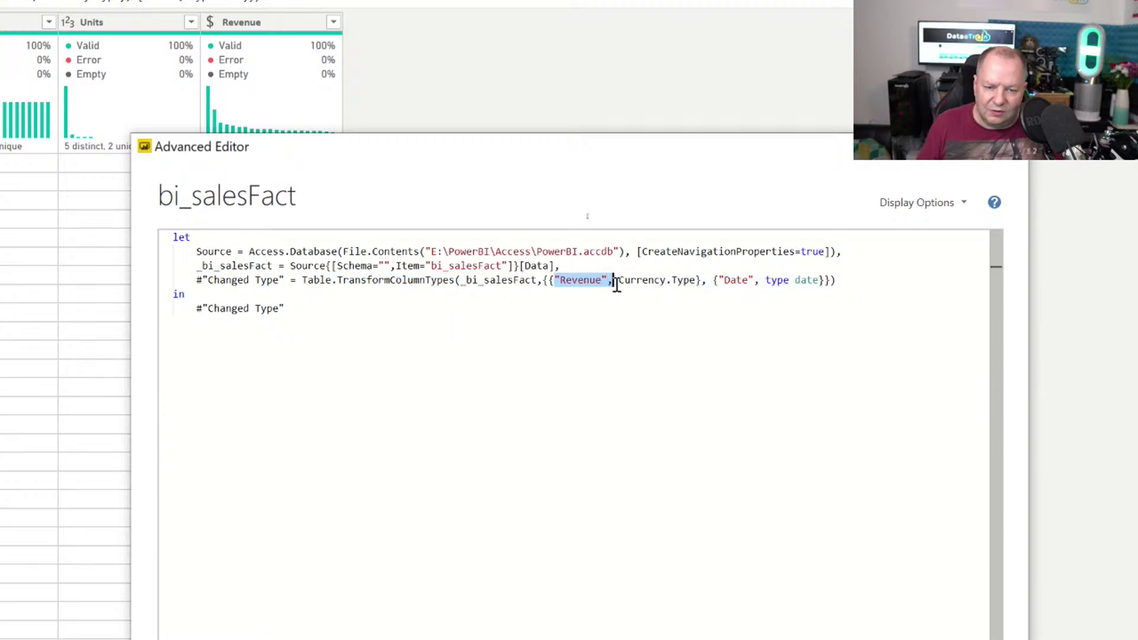
click(719, 279)
drag(719, 280, 759, 279)
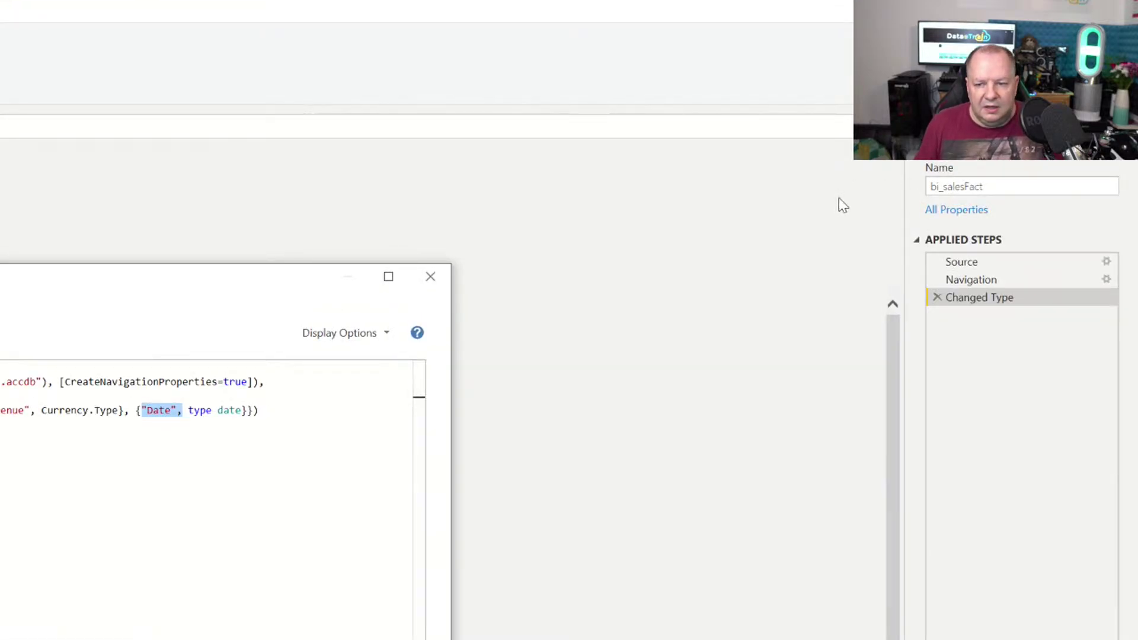
key(Right)
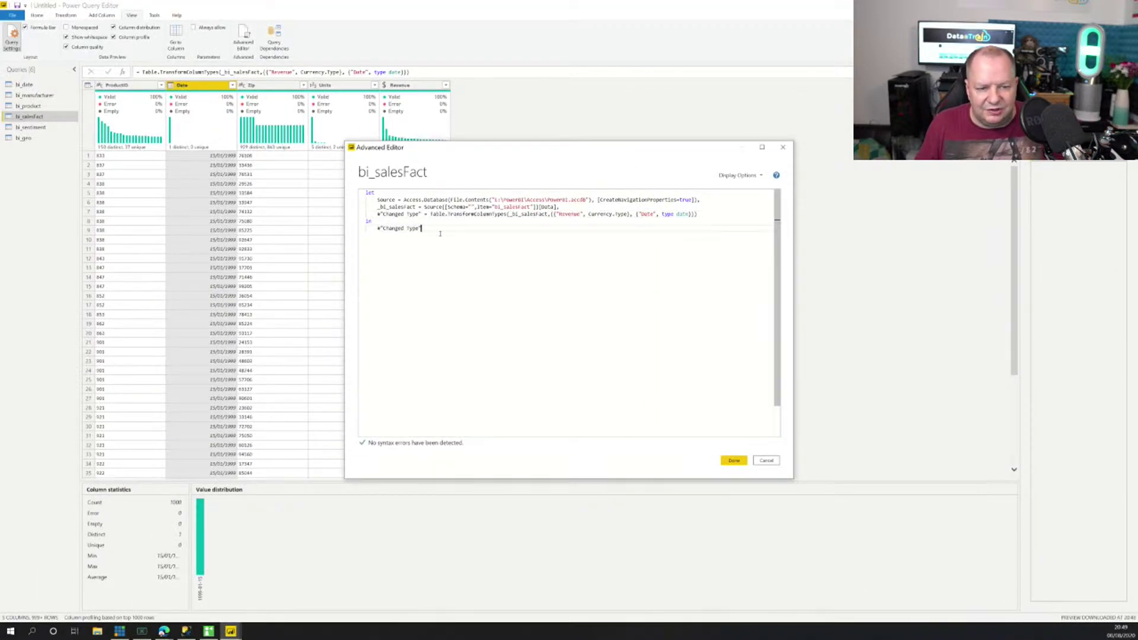
Step: Copy the complete bi_salesFact query code, leave that query unchanged, and create a new blank query
key(ctrl+a)
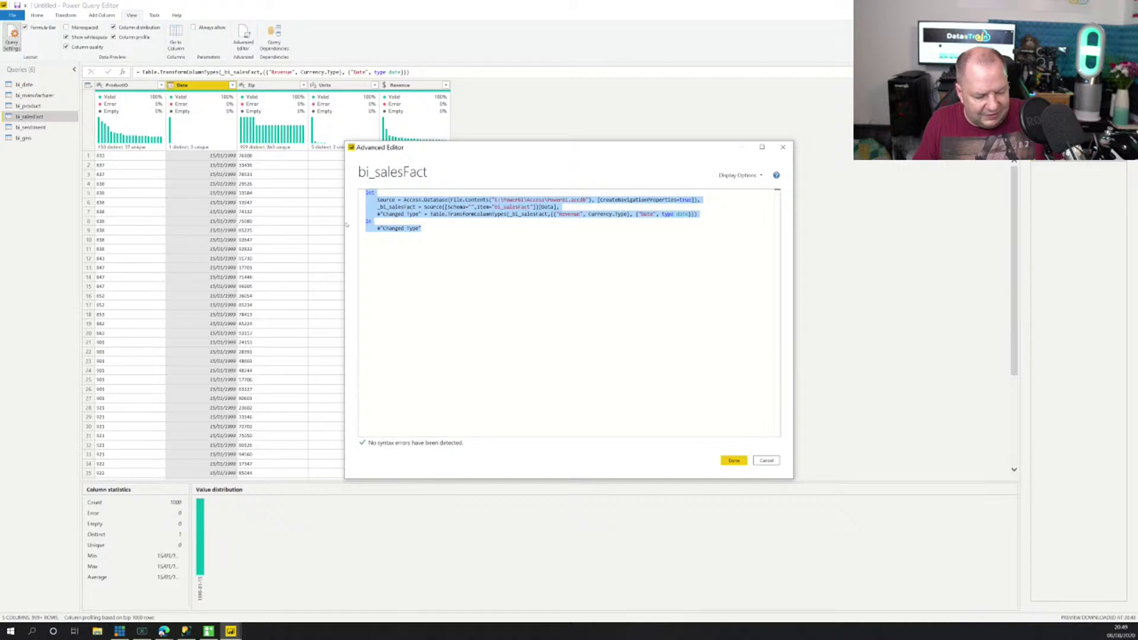
click(767, 461)
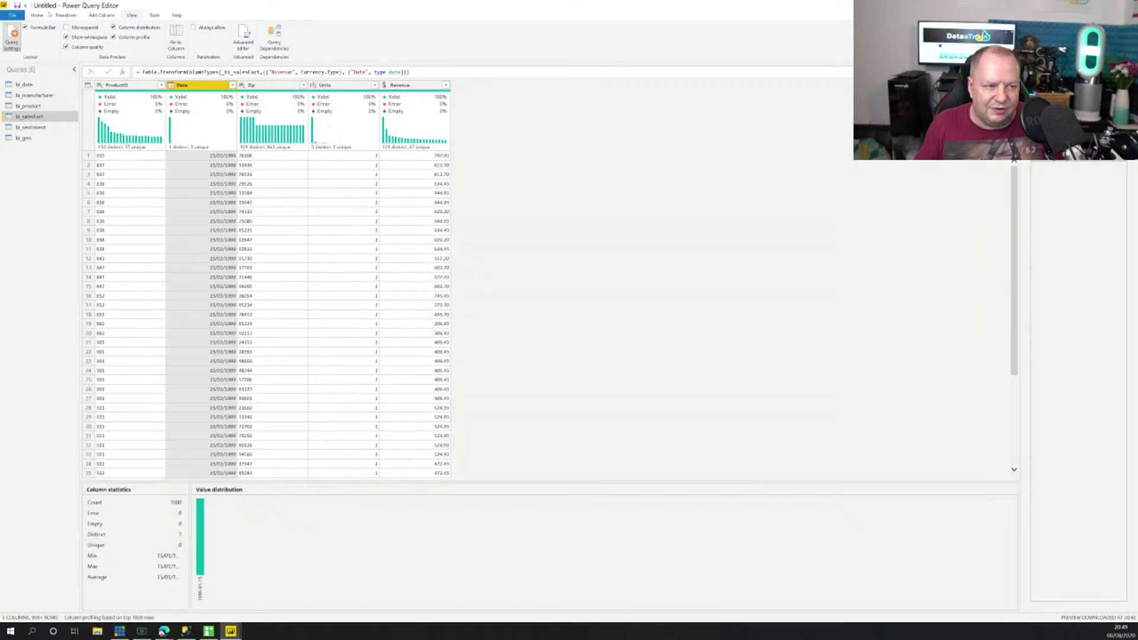
click(38, 15)
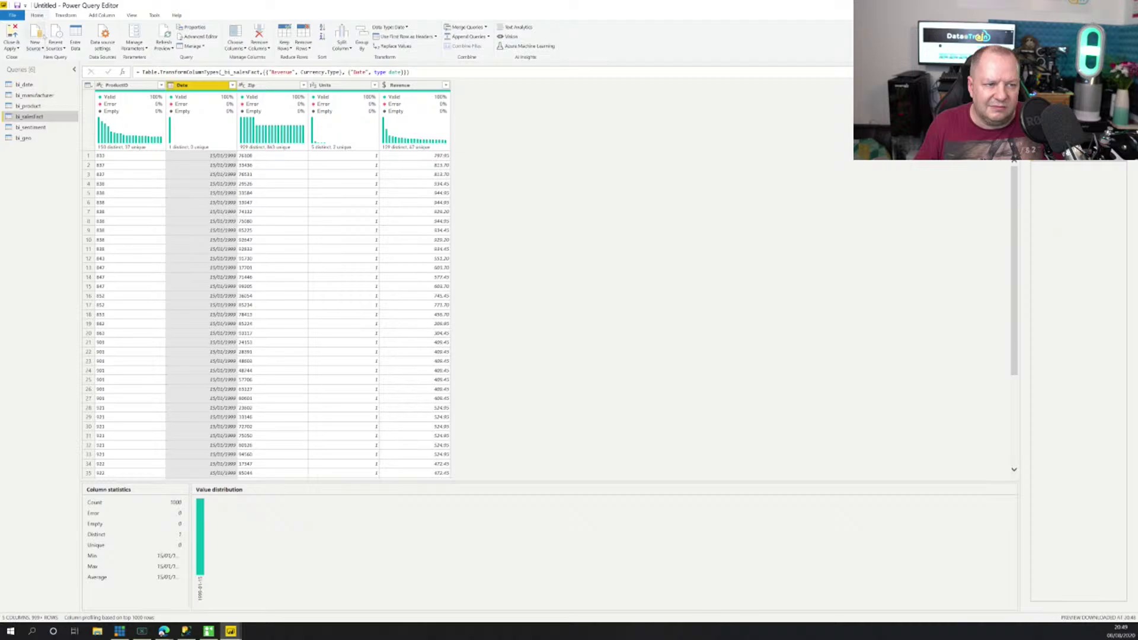
click(34, 45)
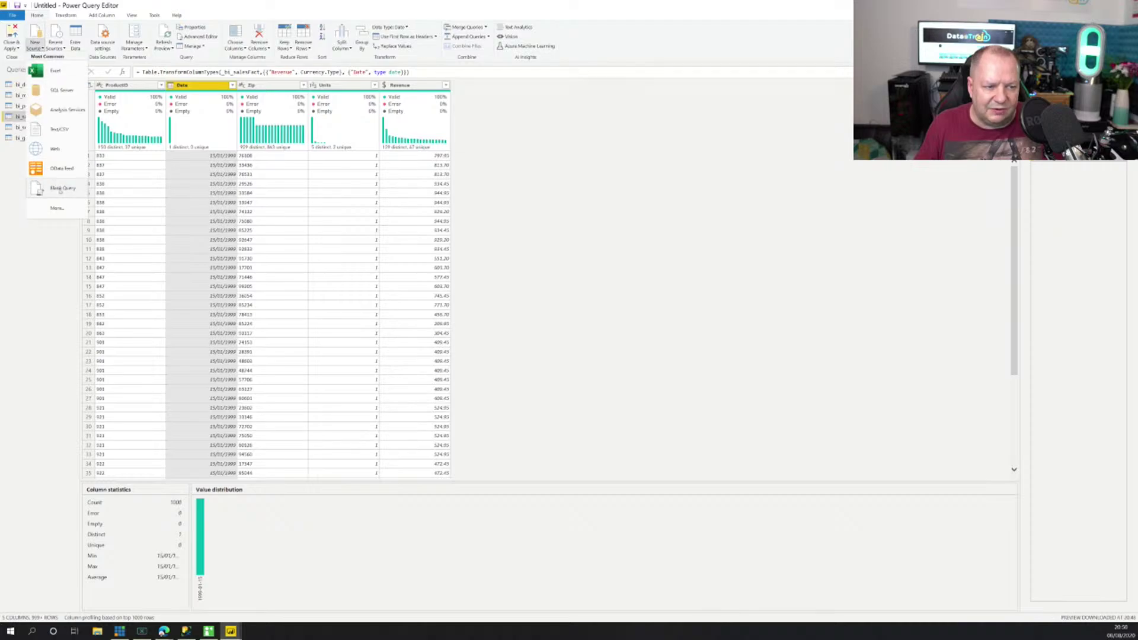
click(60, 188)
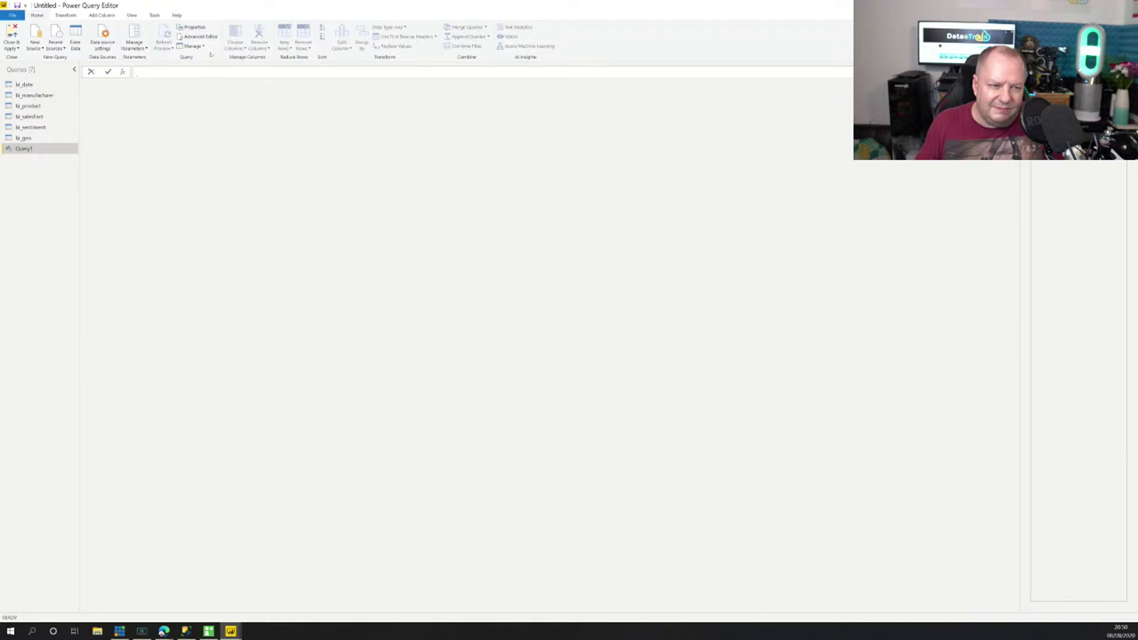
Step: Replace the blank query's default code with the copied bi_salesFact code and rename the query as a personal copy
click(198, 36)
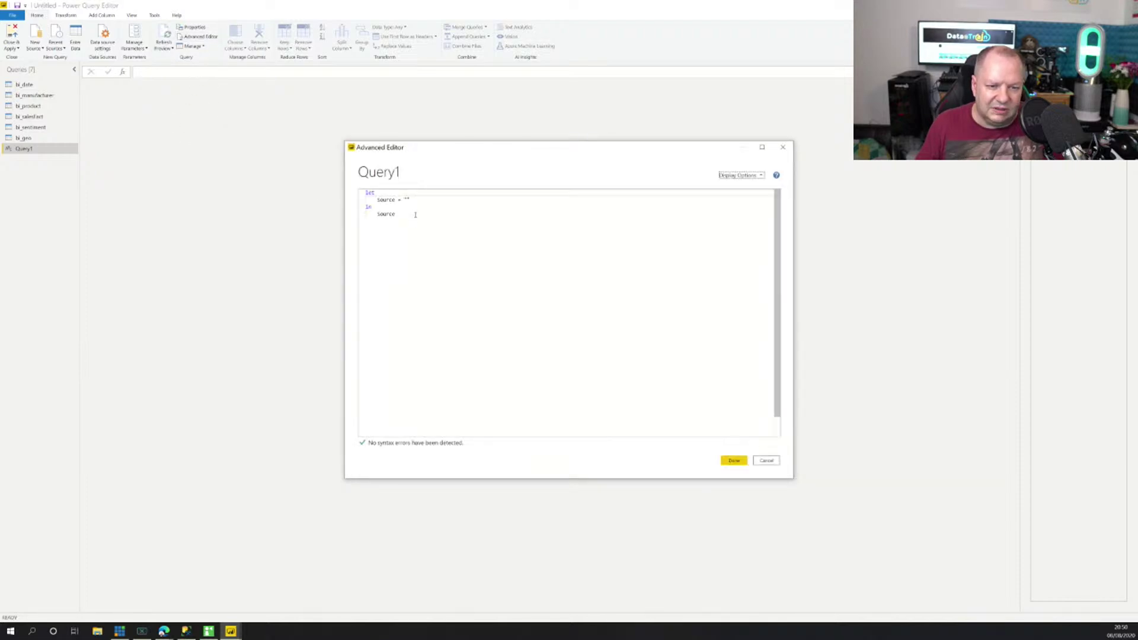
click(416, 215)
key(ctrl+a)
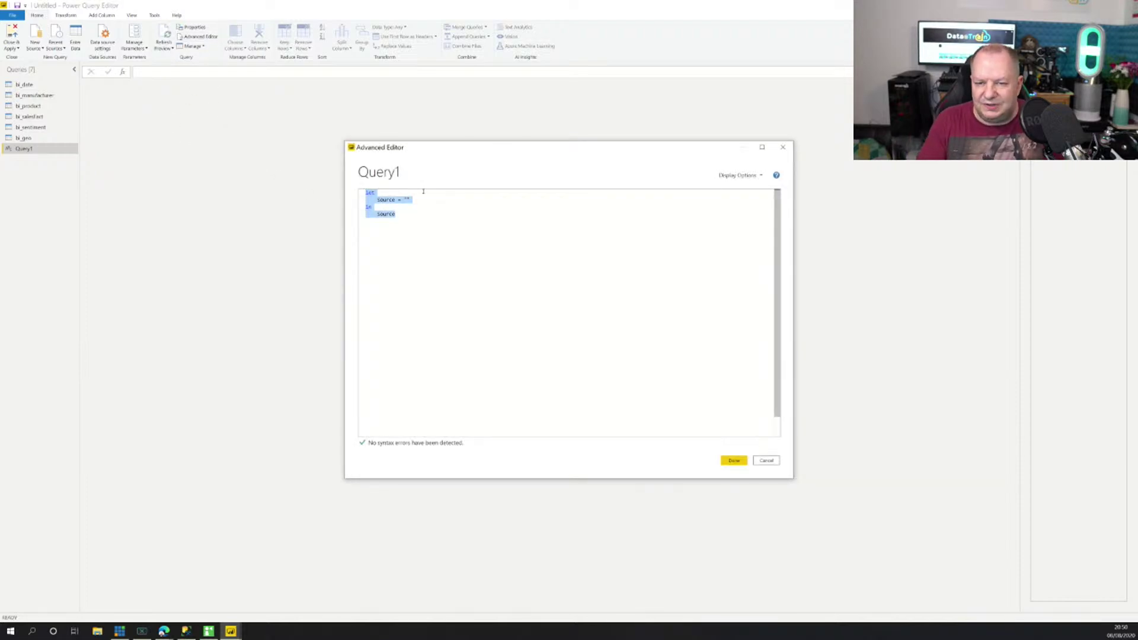
text(let     Source = Access.Database(File.Contents("E:\PowerBI\Access\PowerBI.accdb"), [CreateNavigationProperties=true]),     _bi_salesFact = Source{[Schema="",Item="bi_salesFact"]}[Data],     #"Changed Type" = Table.TransformColumnTypes(_bi_salesFact,{{"Revenue", Currency.Type}, {"Date", type date}}) in     #"Changed Type")
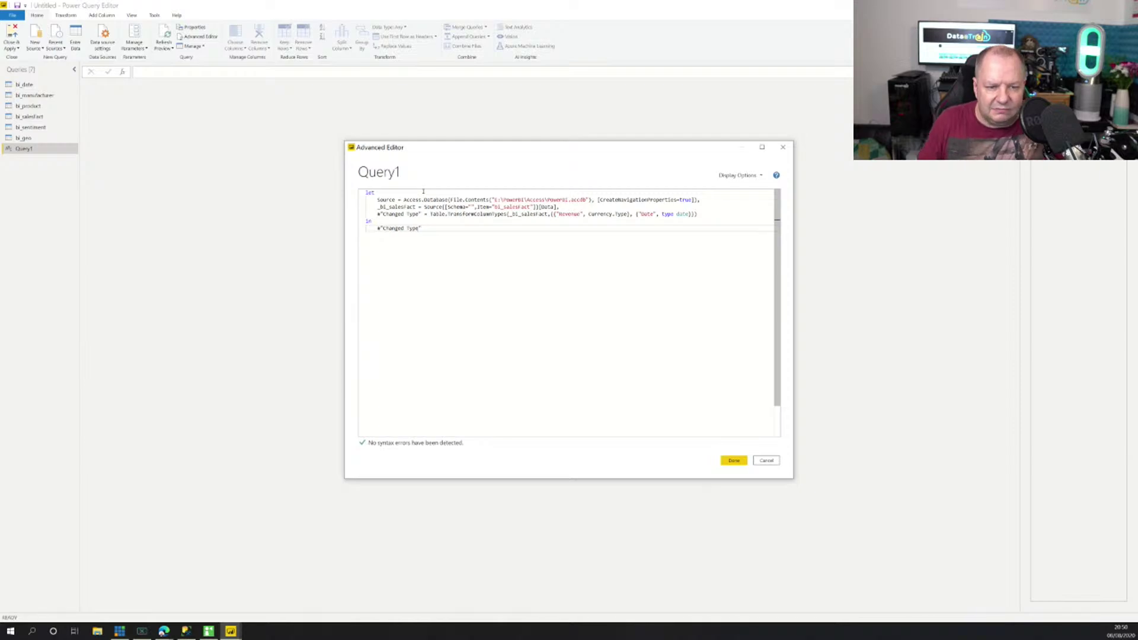
click(733, 460)
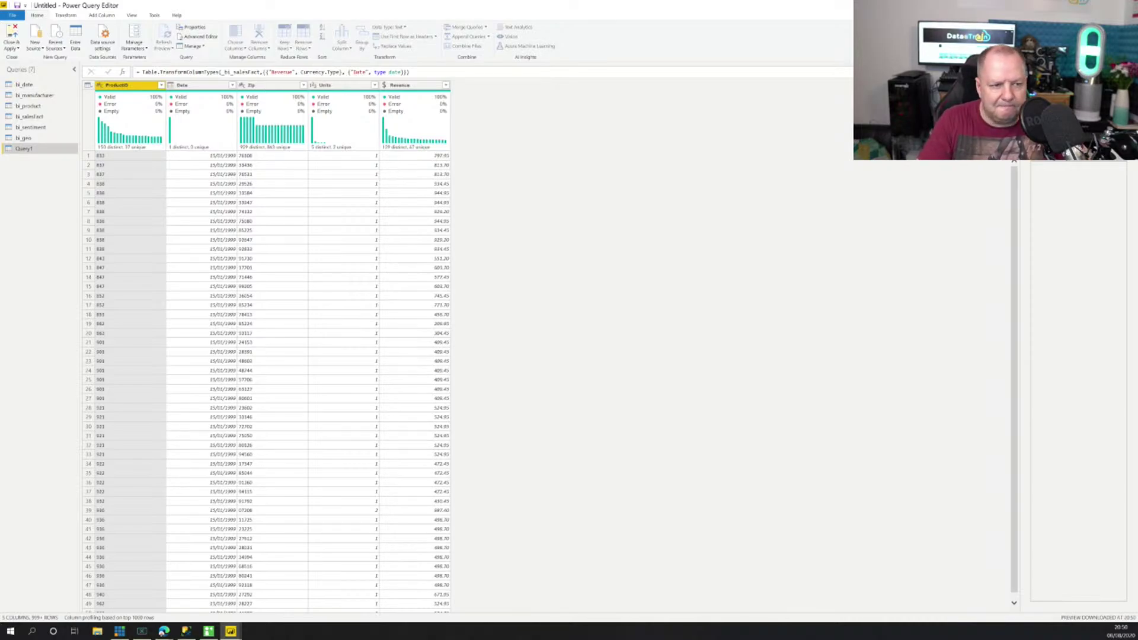
key(Return)
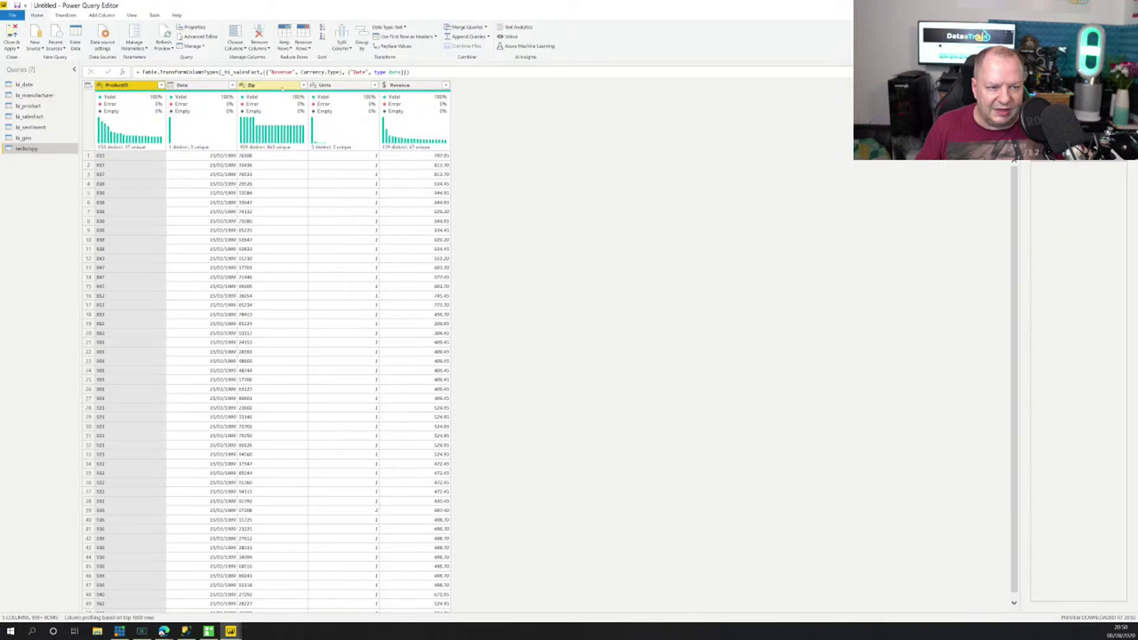
Step: Examine the Source and navigation steps of the copied query and compare its final result with bi_salesFact
click(1046, 137)
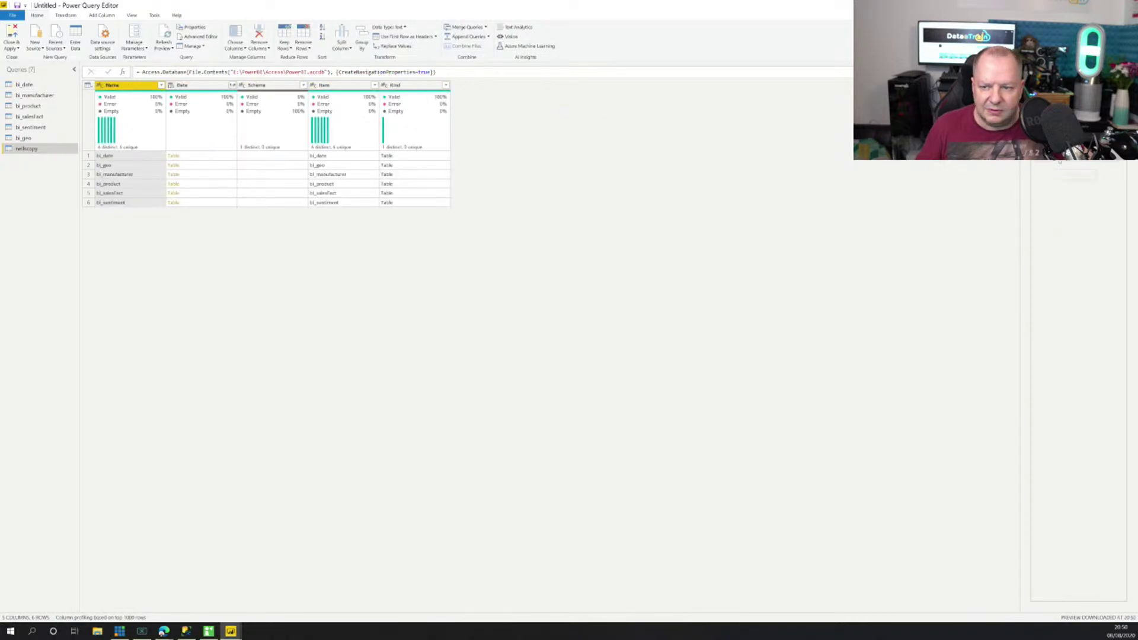
click(1088, 167)
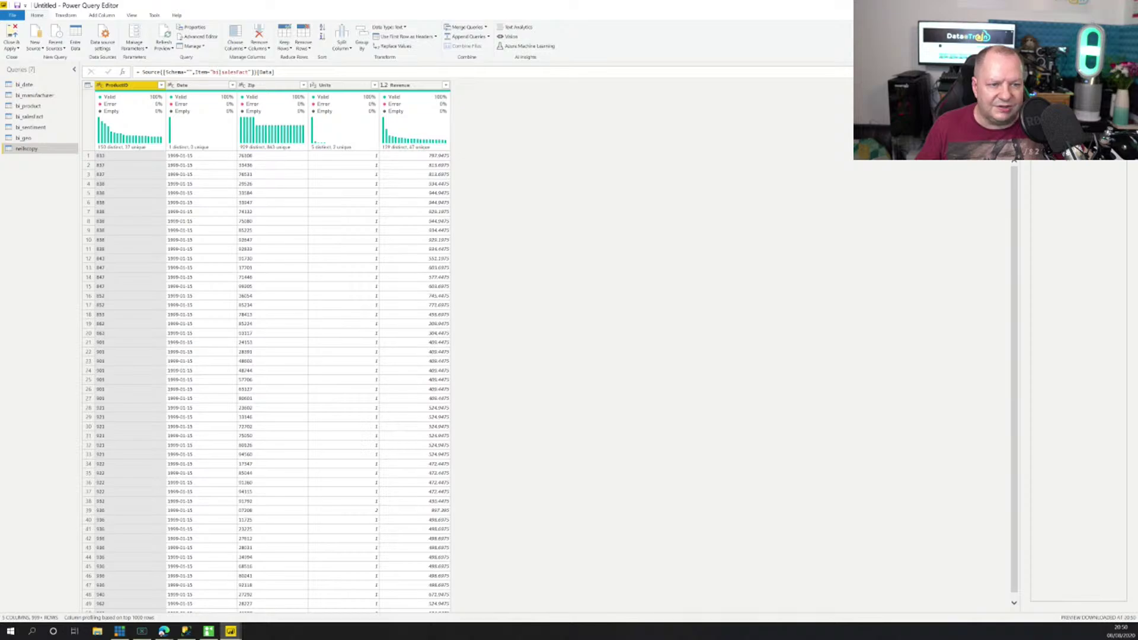
click(30, 117)
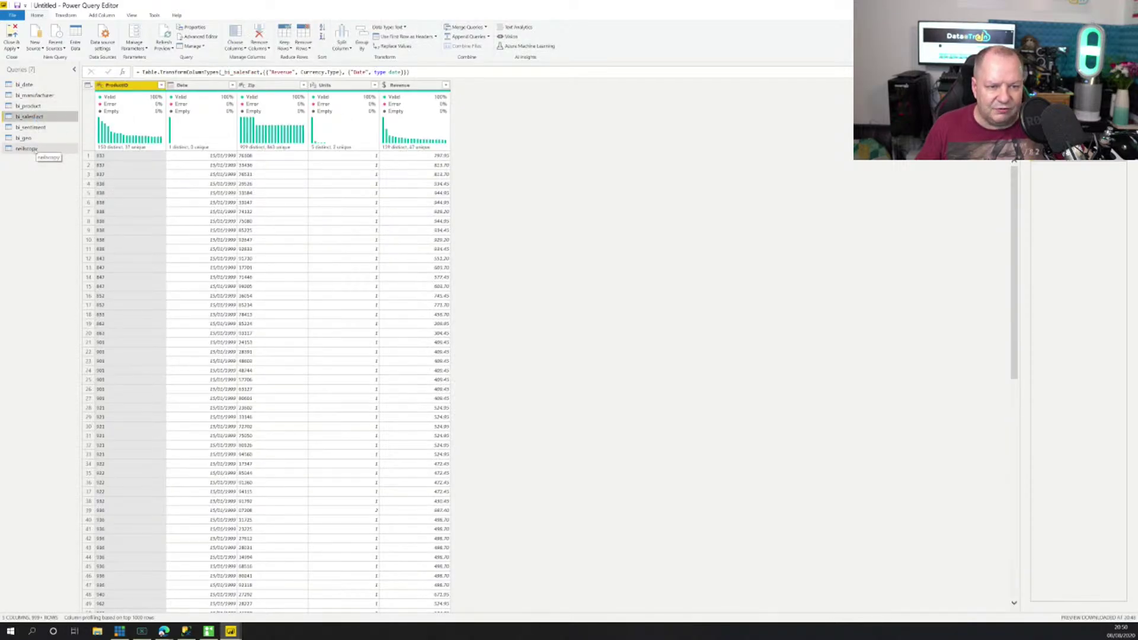
click(30, 149)
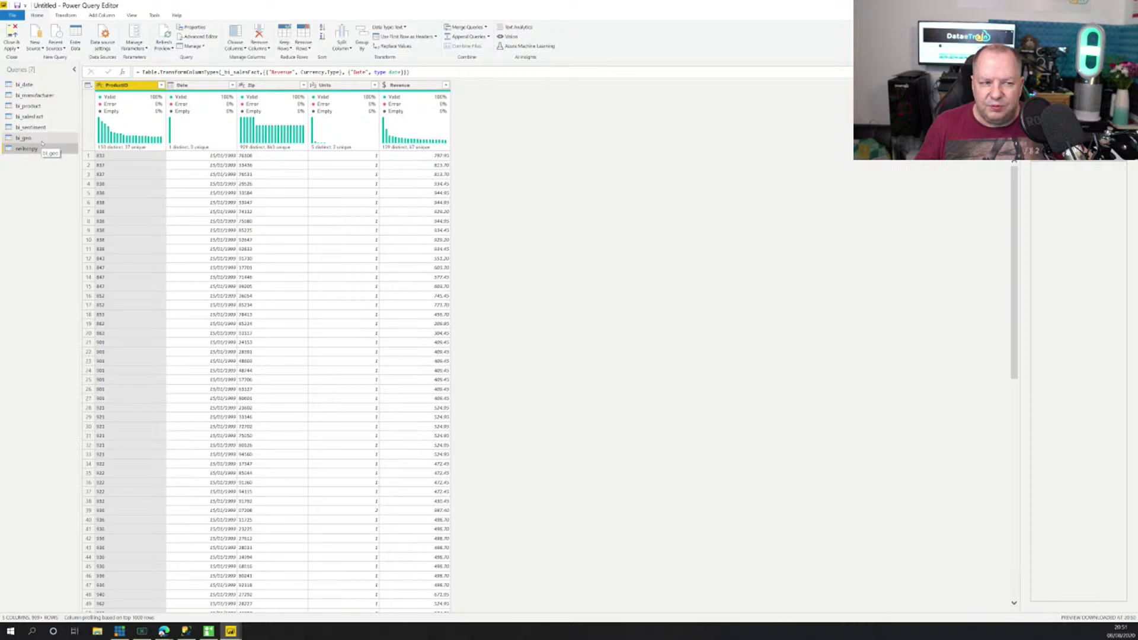
Step: Filter the ProductID column of bi_salesFact to keep only 1063, 1064, 1065 and 1066
click(45, 117)
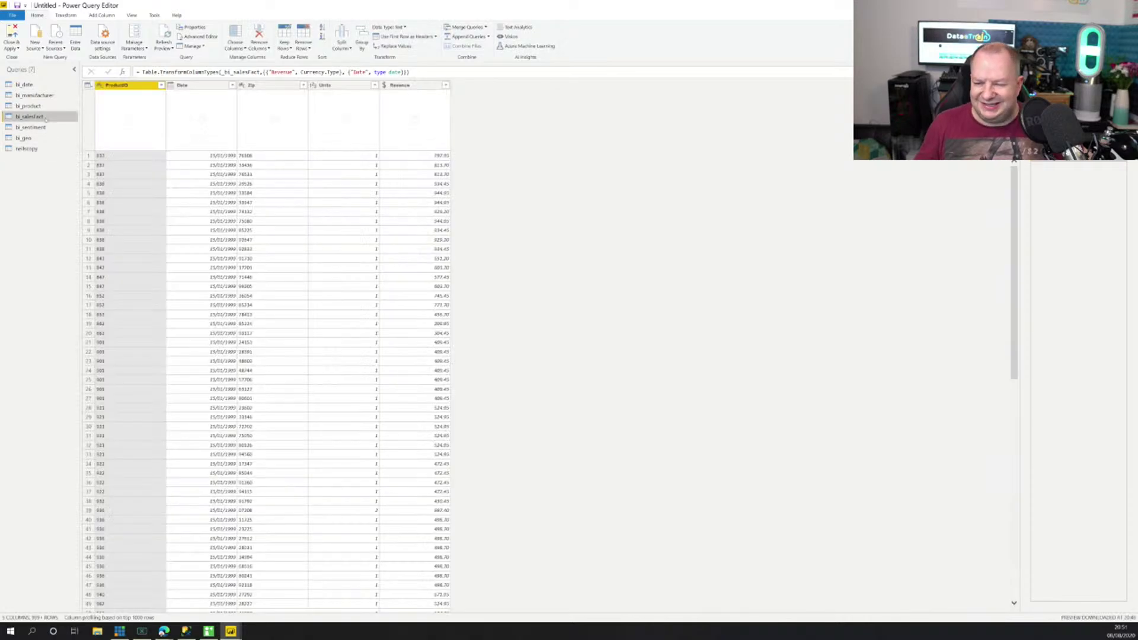
mouse_move(272, 150)
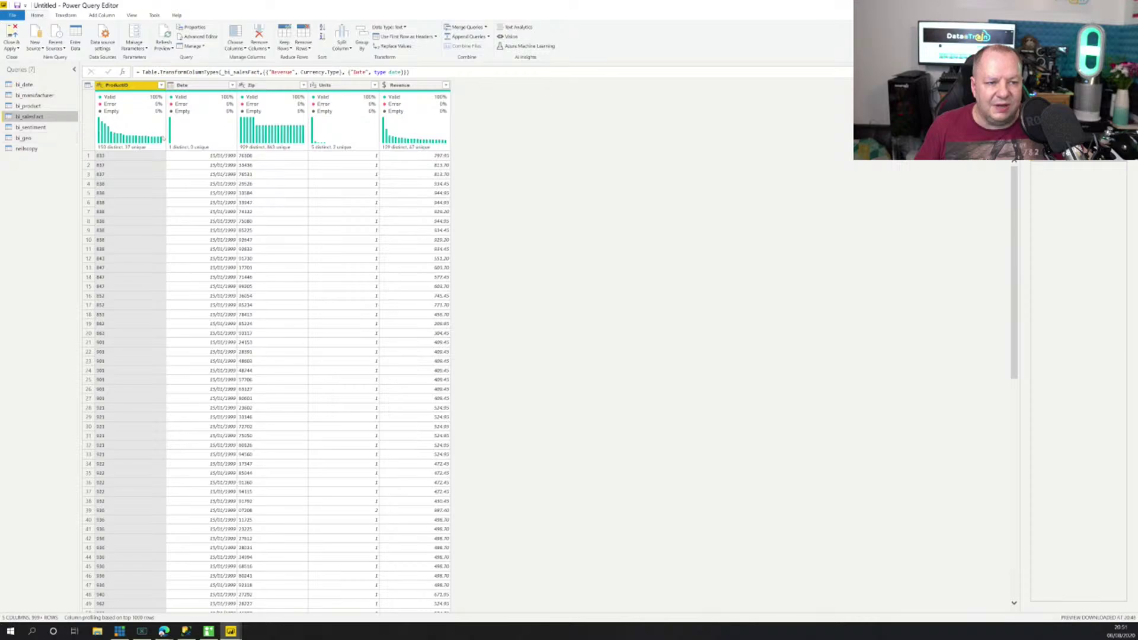
click(161, 85)
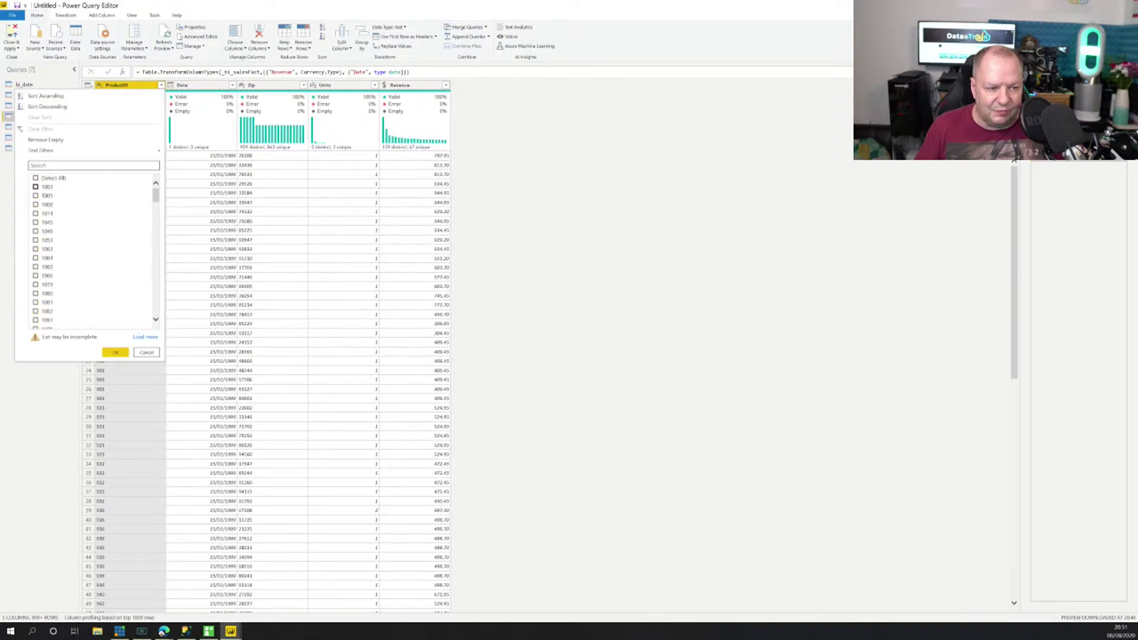
click(45, 179)
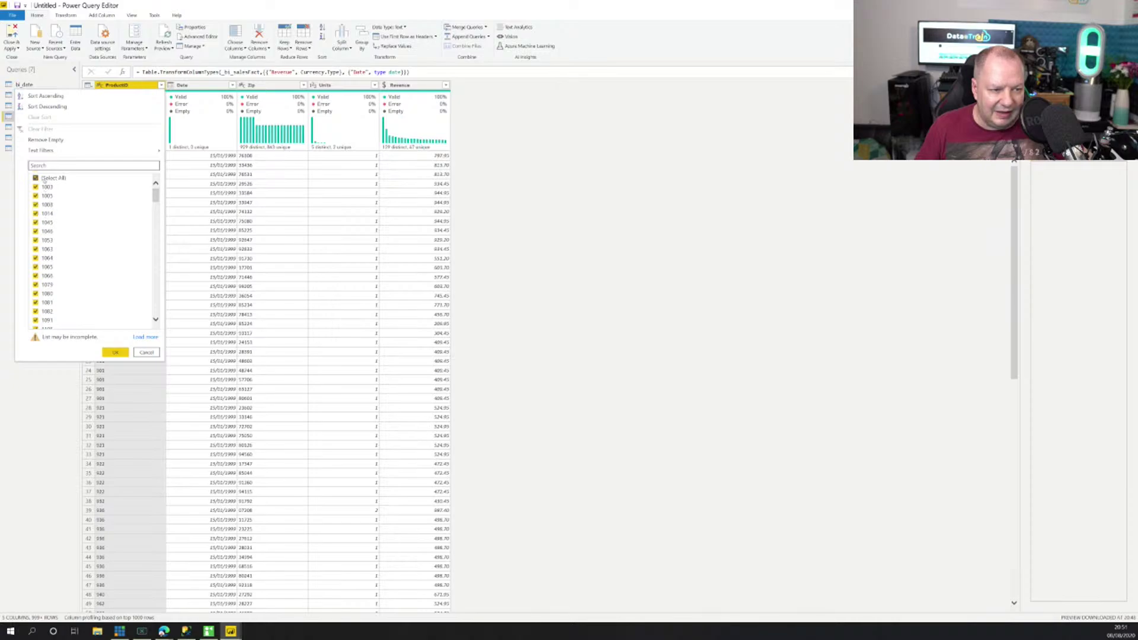
click(45, 258)
click(45, 249)
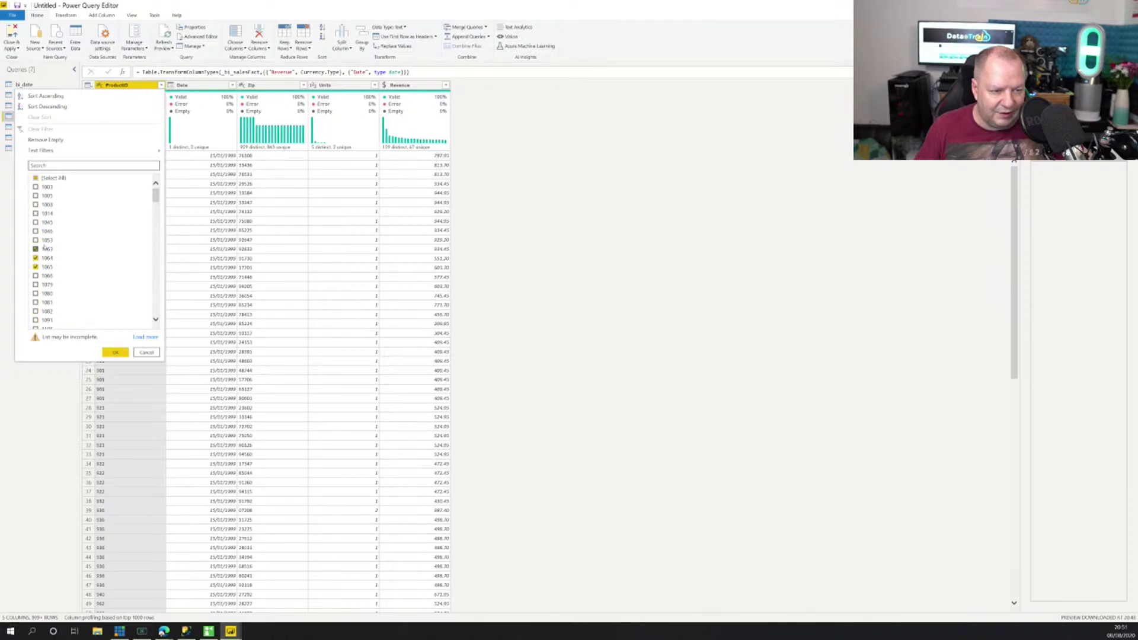
click(45, 276)
click(52, 268)
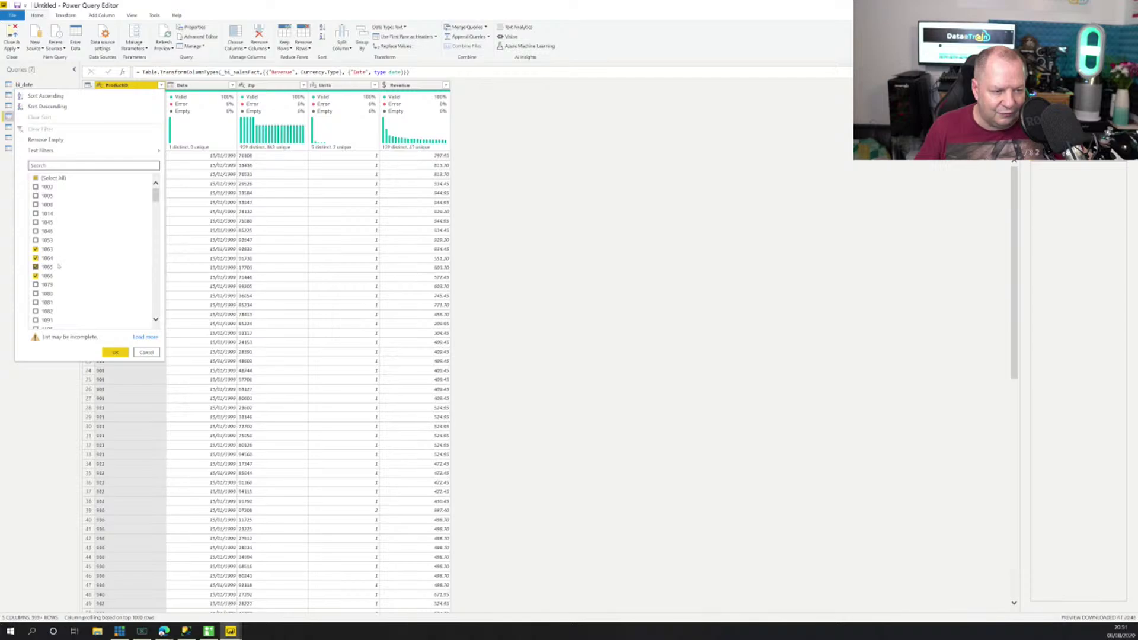
click(113, 353)
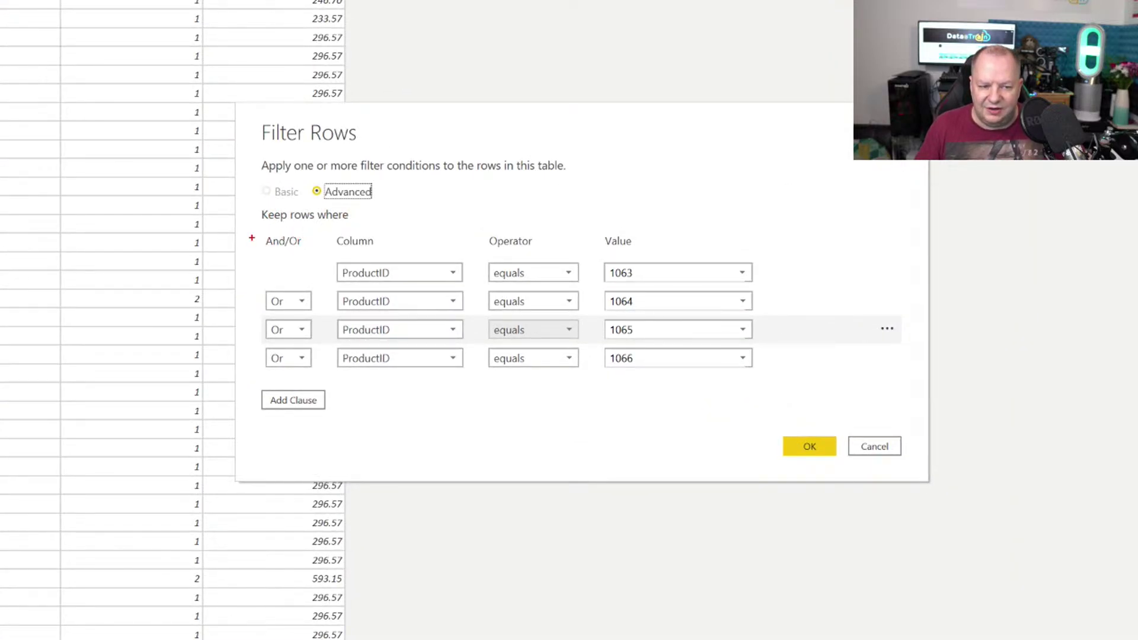
Step: Extend the ProductID filter on bi_salesFact with an And clause where Date is in month This Month, and inspect the resulting formula
mouse_move(252, 230)
mouse_down()
mouse_move(479, 277)
mouse_move(769, 381)
mouse_up()
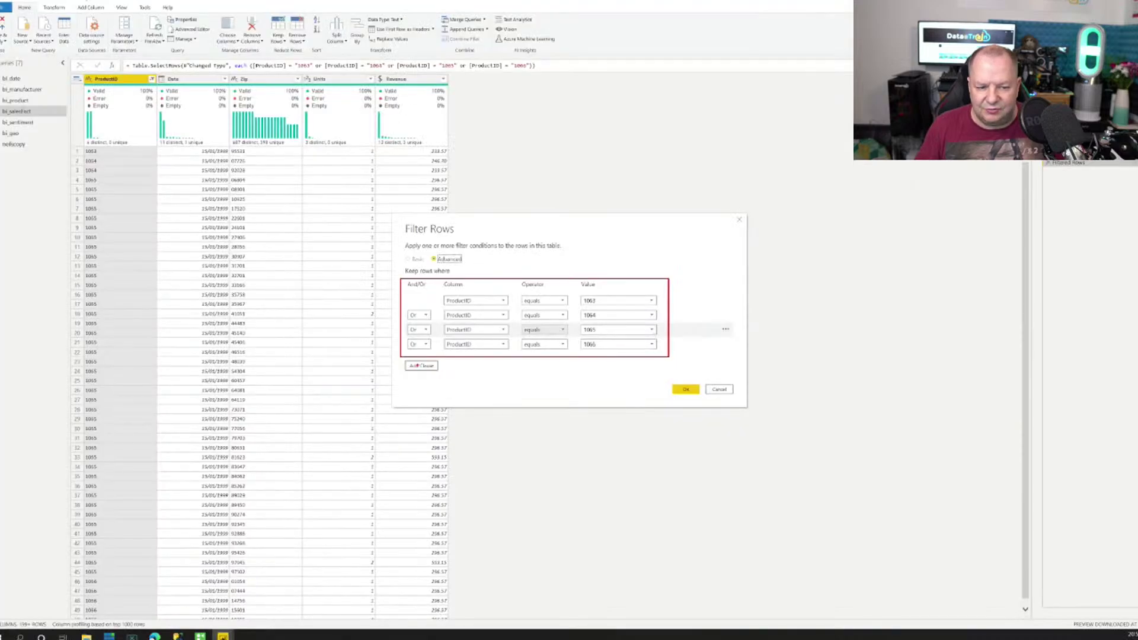
click(422, 366)
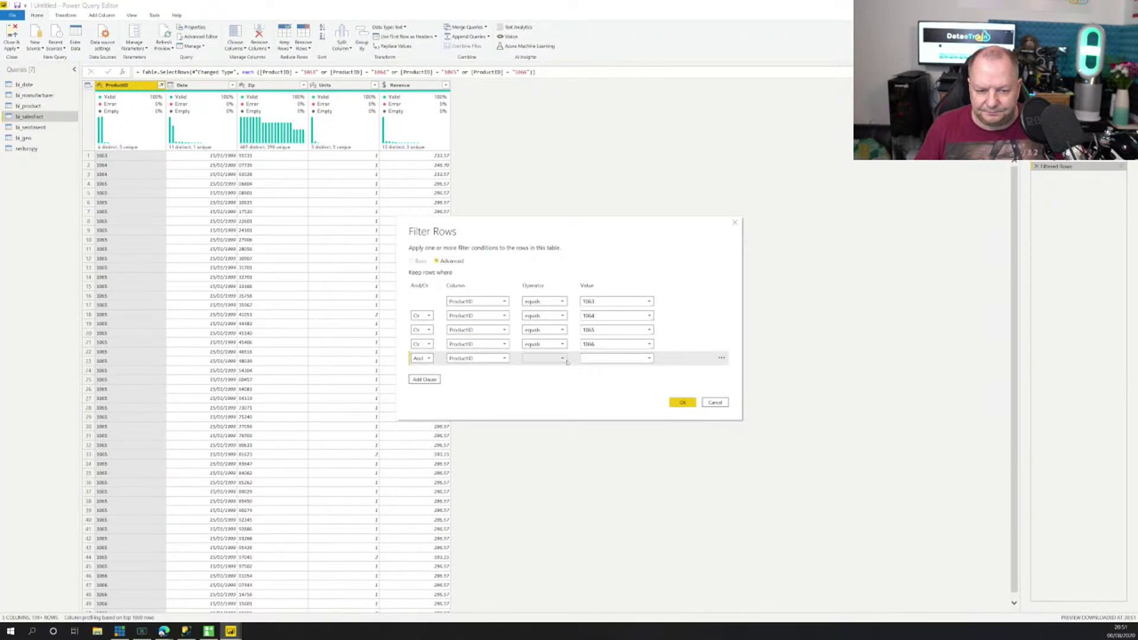
click(545, 358)
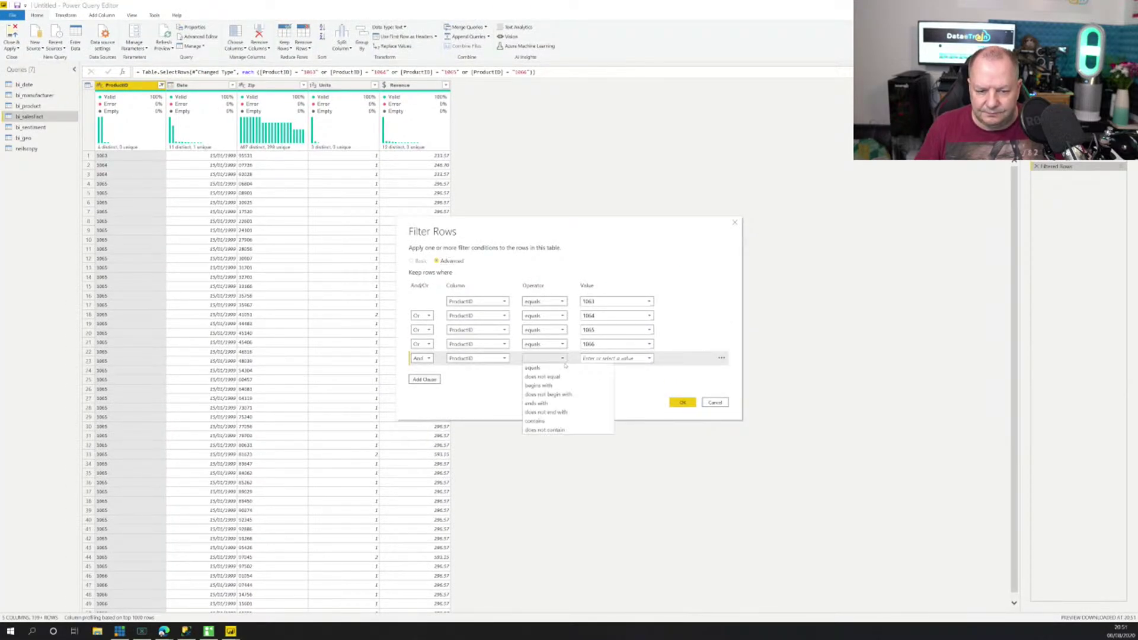
click(500, 359)
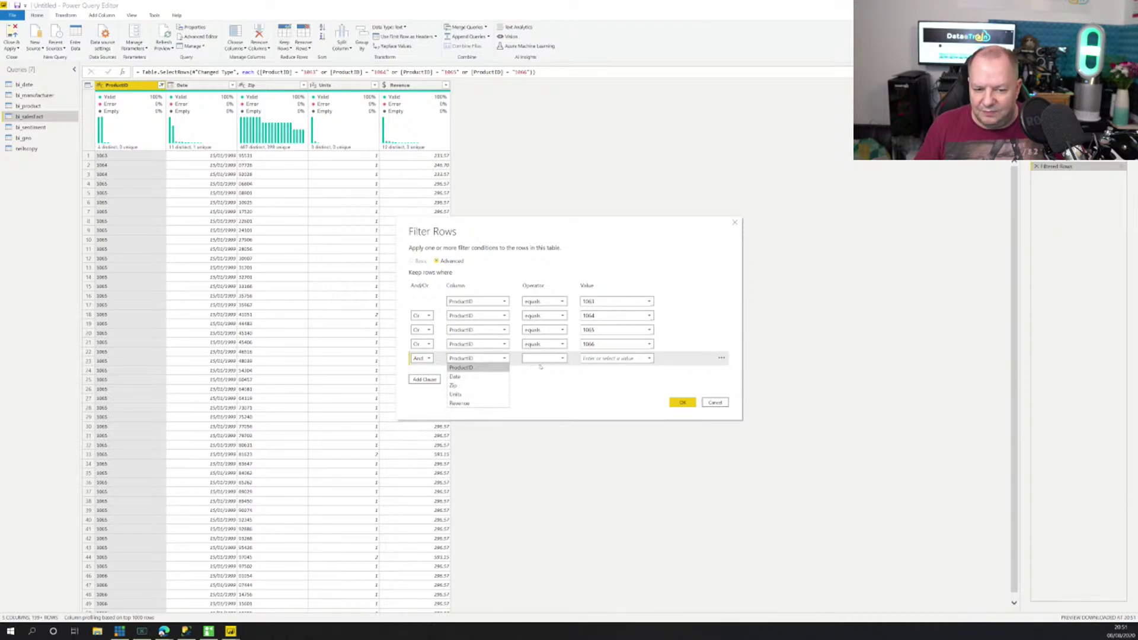
click(469, 377)
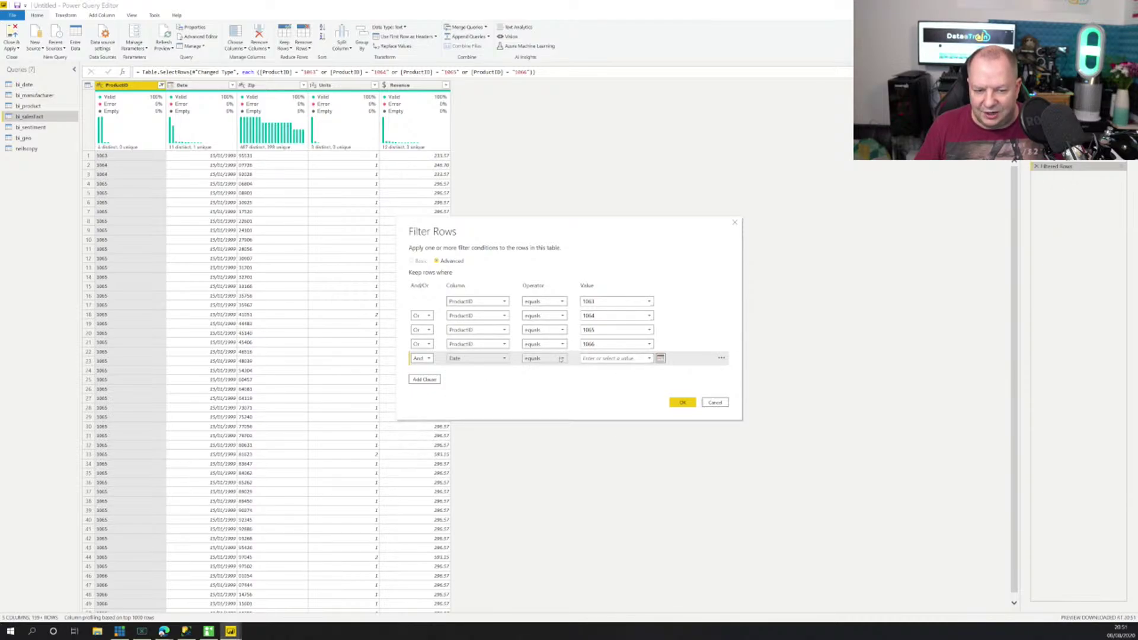
click(543, 359)
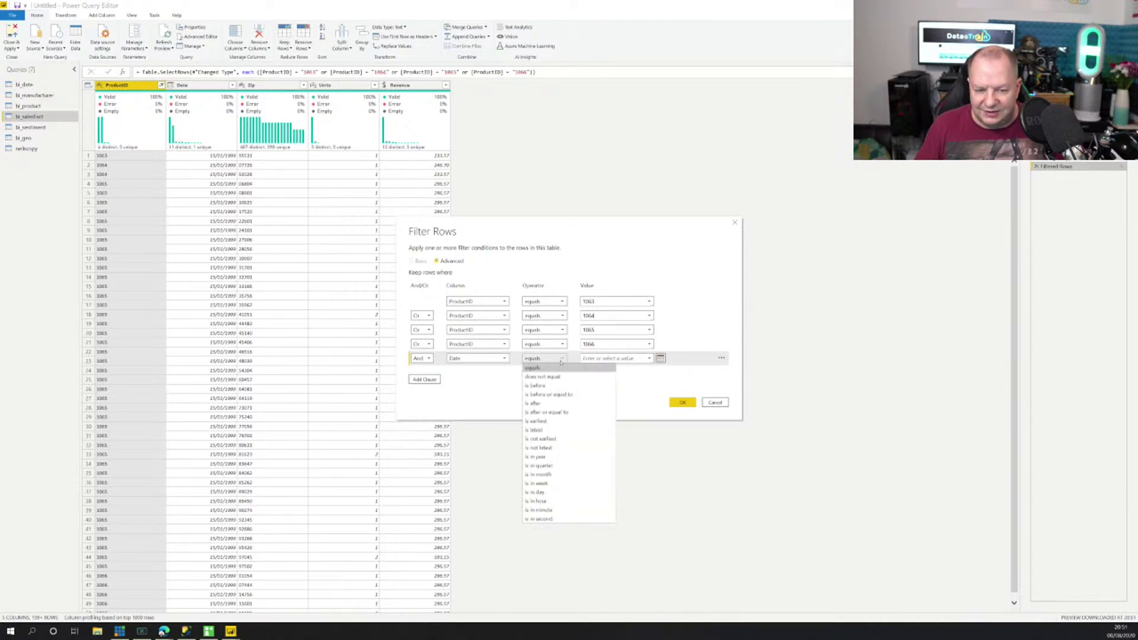
click(555, 475)
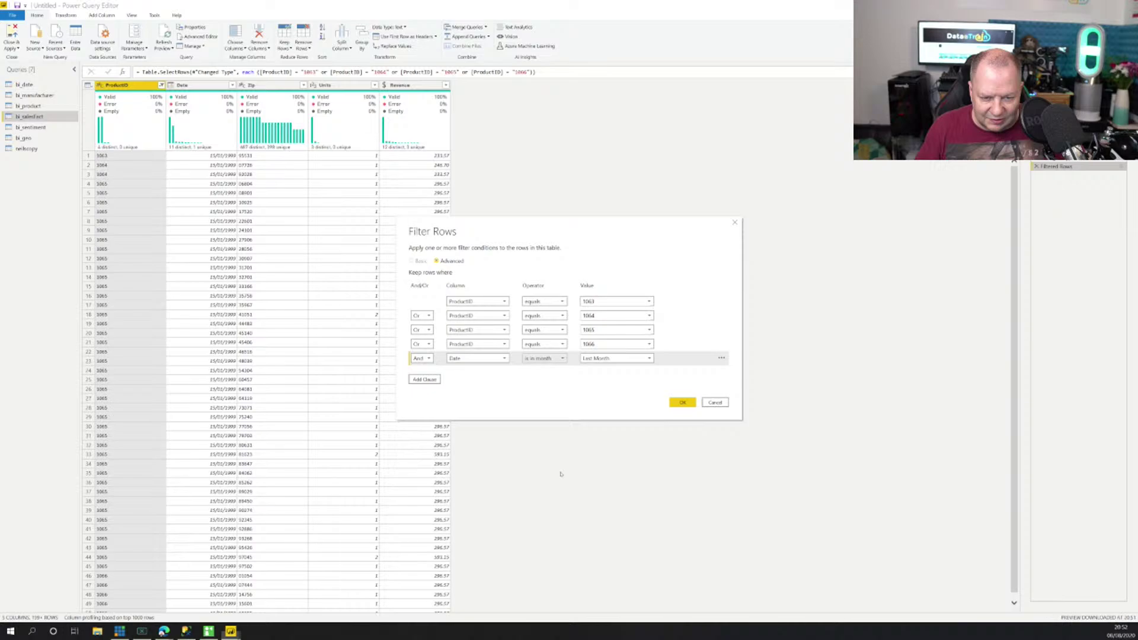
click(651, 359)
click(599, 372)
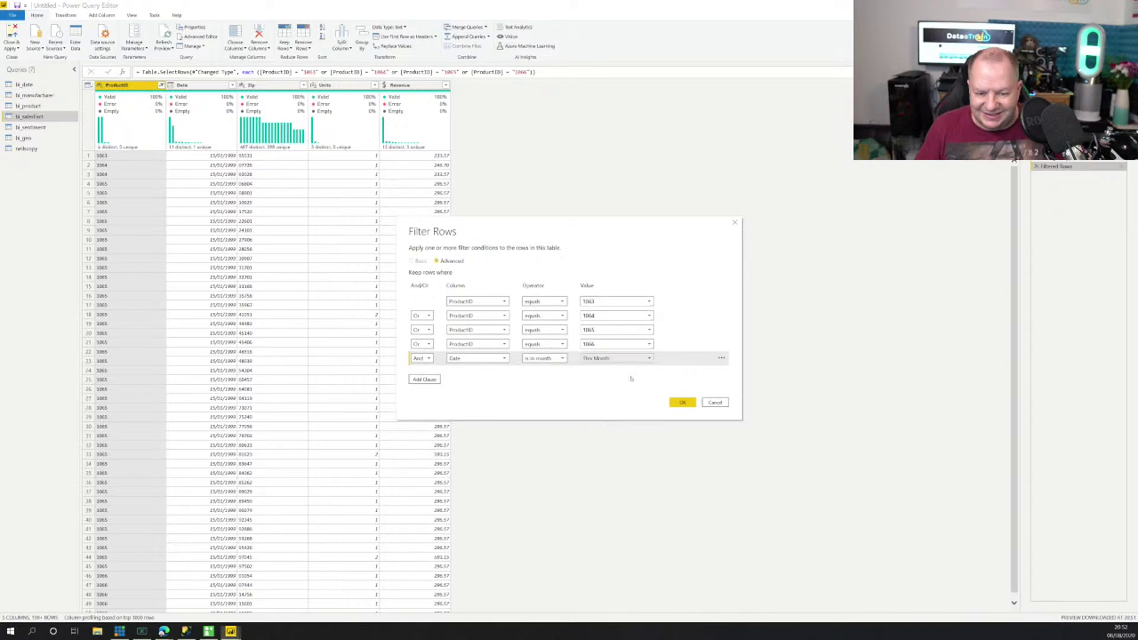
click(680, 405)
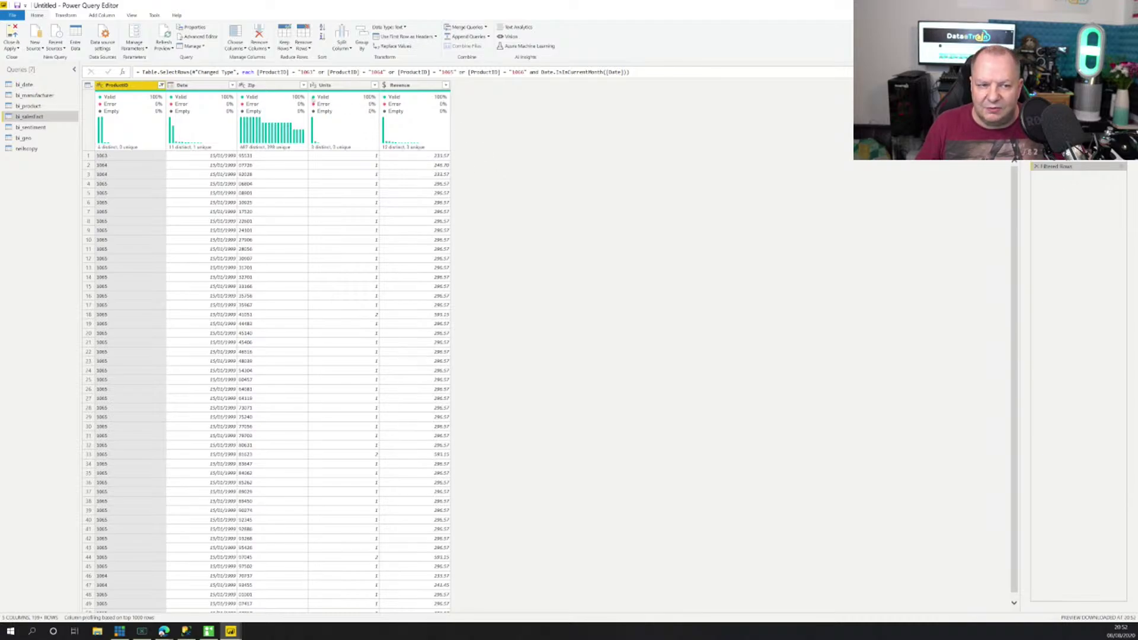
triple_click(639, 72)
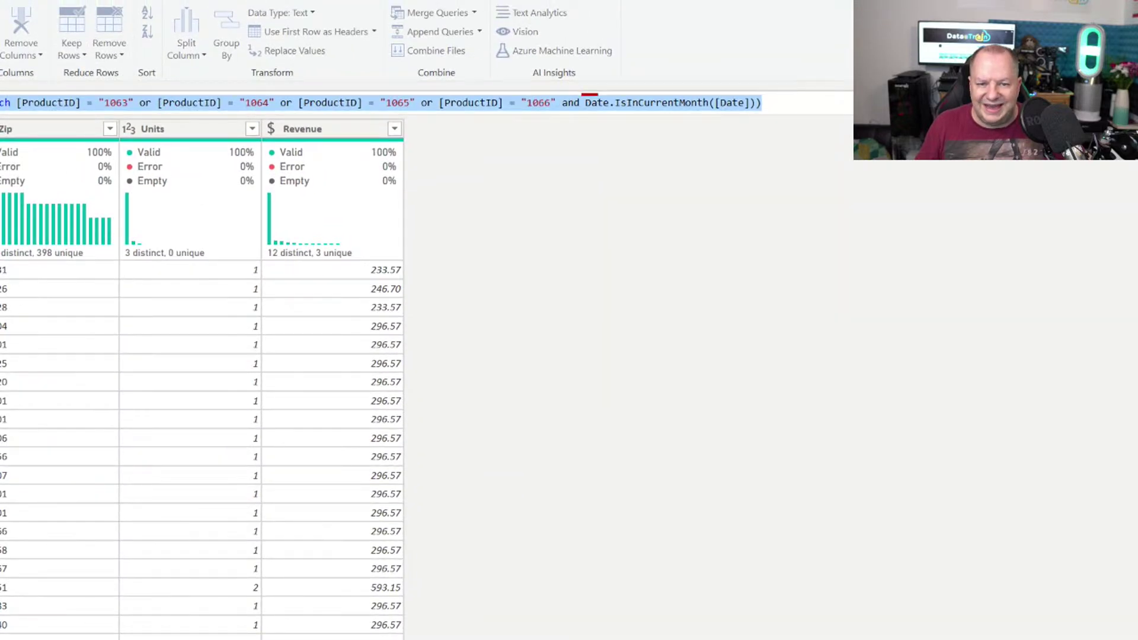
drag(583, 94, 782, 112)
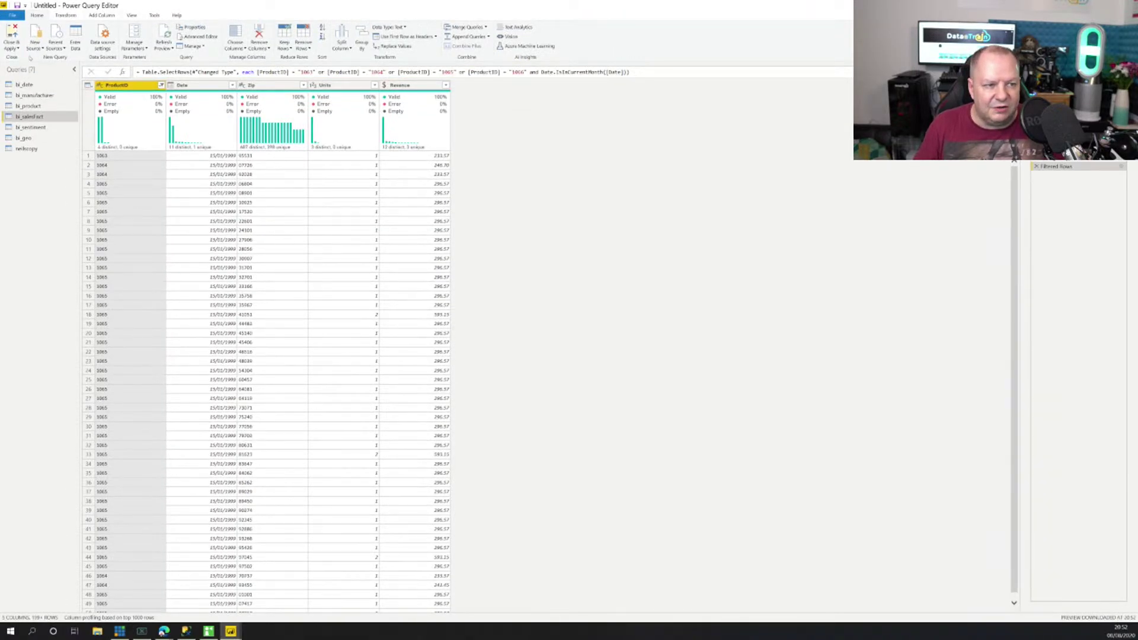
Step: Close the query editor, apply the pending query changes, and switch to the browser's Microsoft Learn page on managing data relationships
click(13, 49)
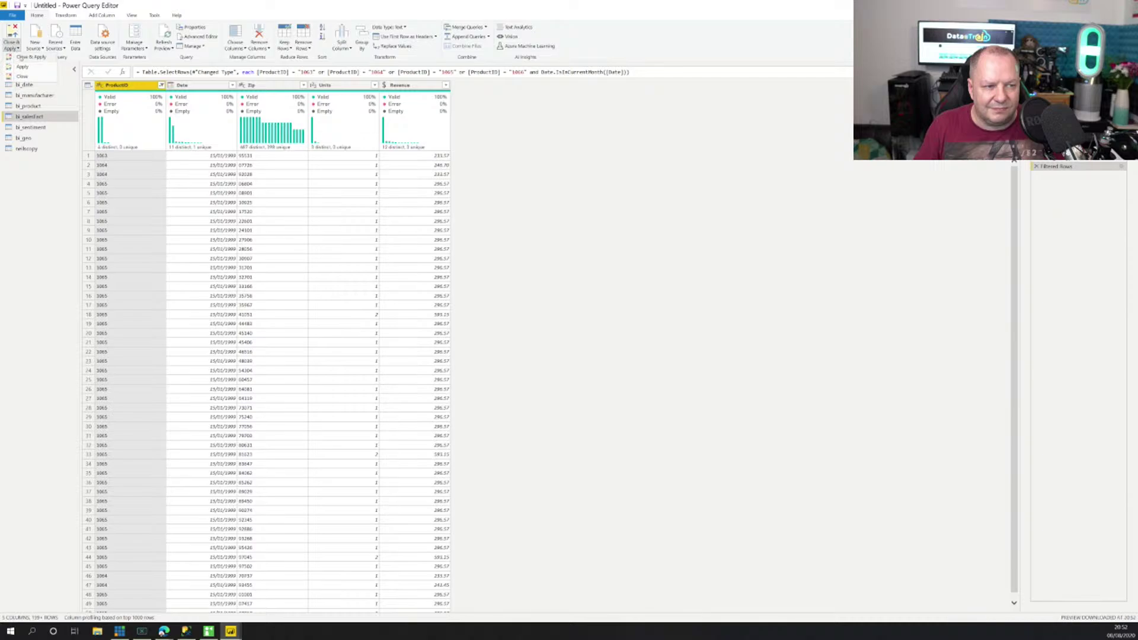
click(22, 76)
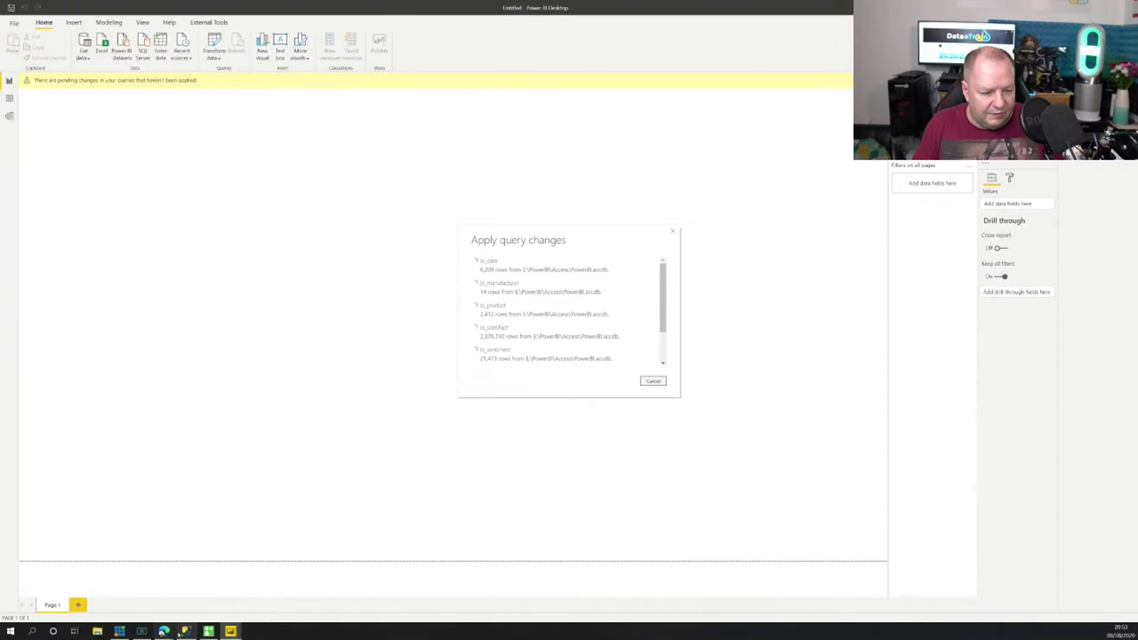
click(59, 587)
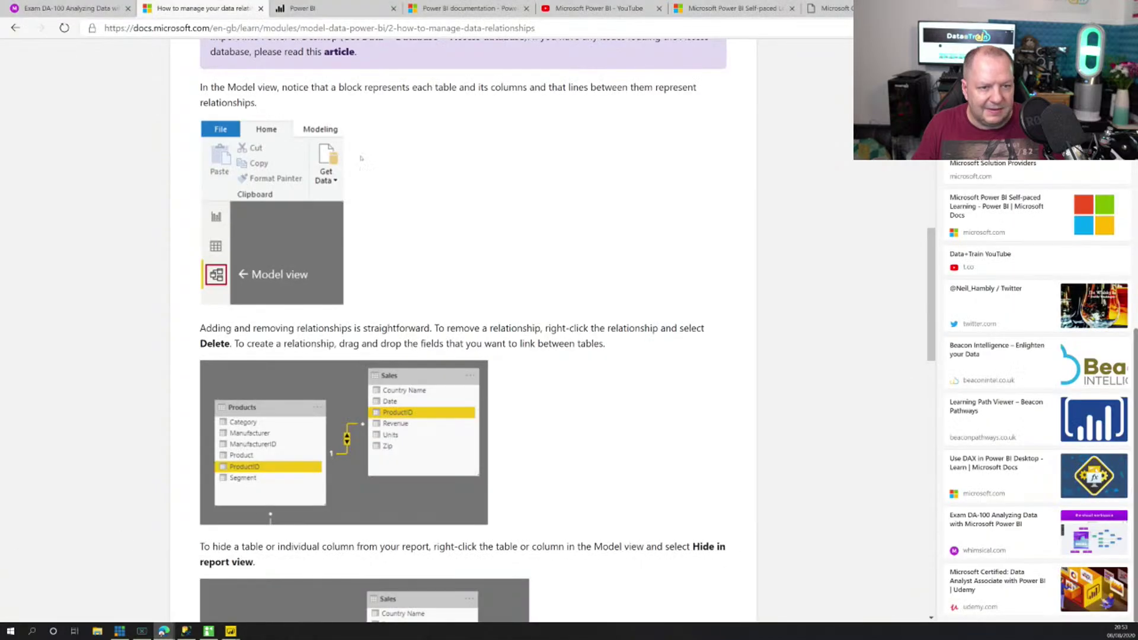
Step: Examine the Products and Sales relationship diagram on the Learn page, marking its one and many ends and the cross-filter arrow
scroll(578, 236, up, 5)
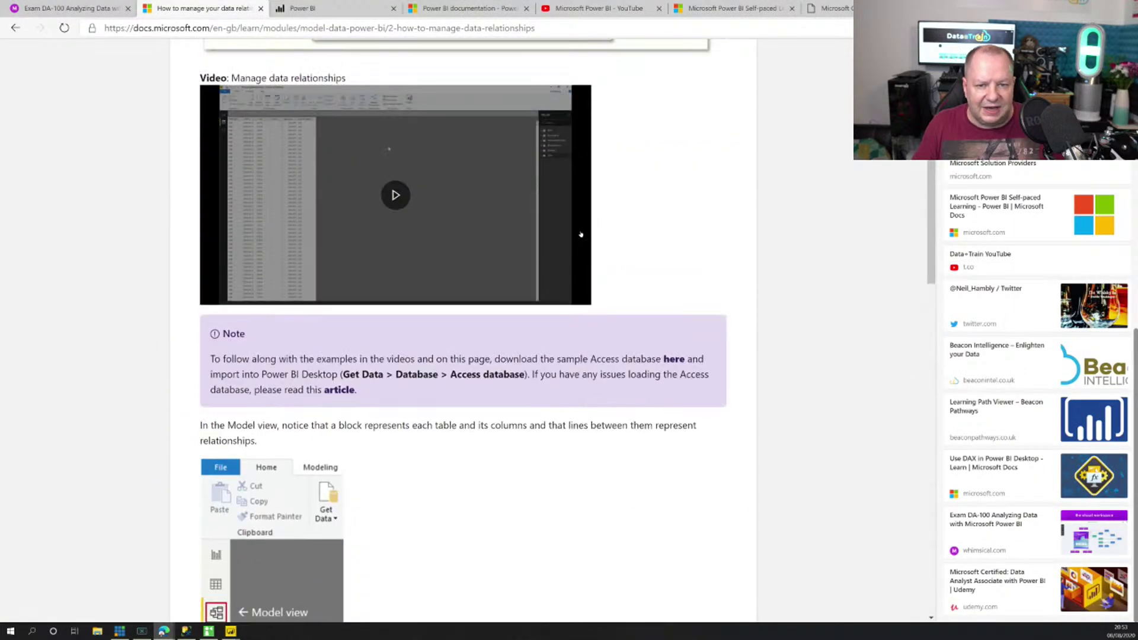
scroll(512, 325, down, 4)
scroll(512, 325, down, 6)
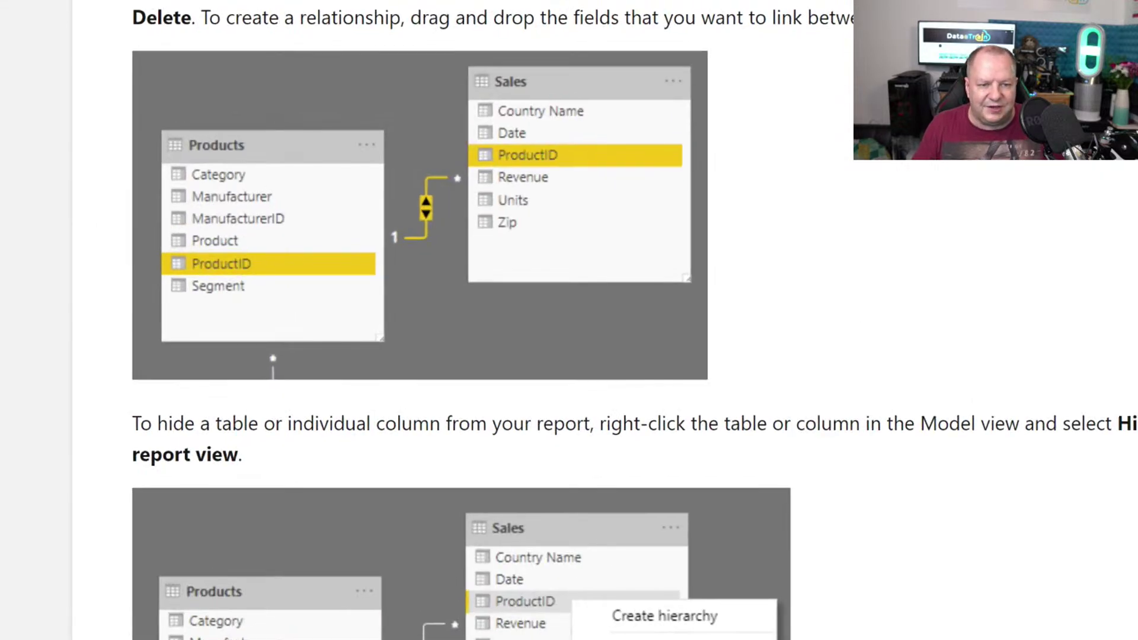
drag(383, 157, 476, 267)
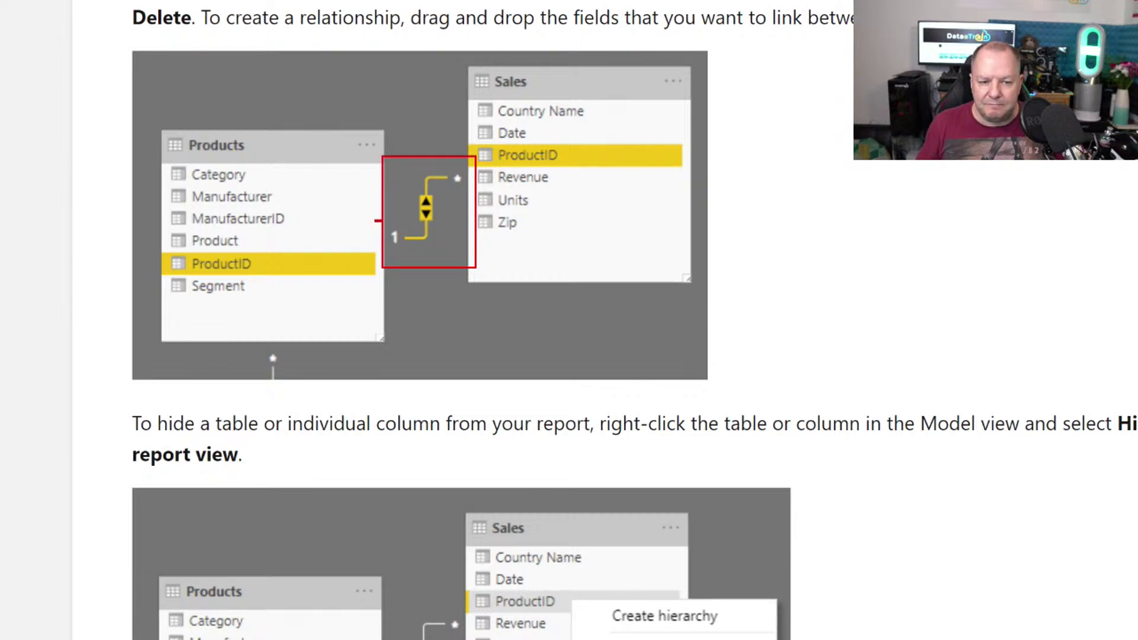
mouse_move(375, 222)
mouse_down()
mouse_move(383, 259)
mouse_move(409, 259)
mouse_up()
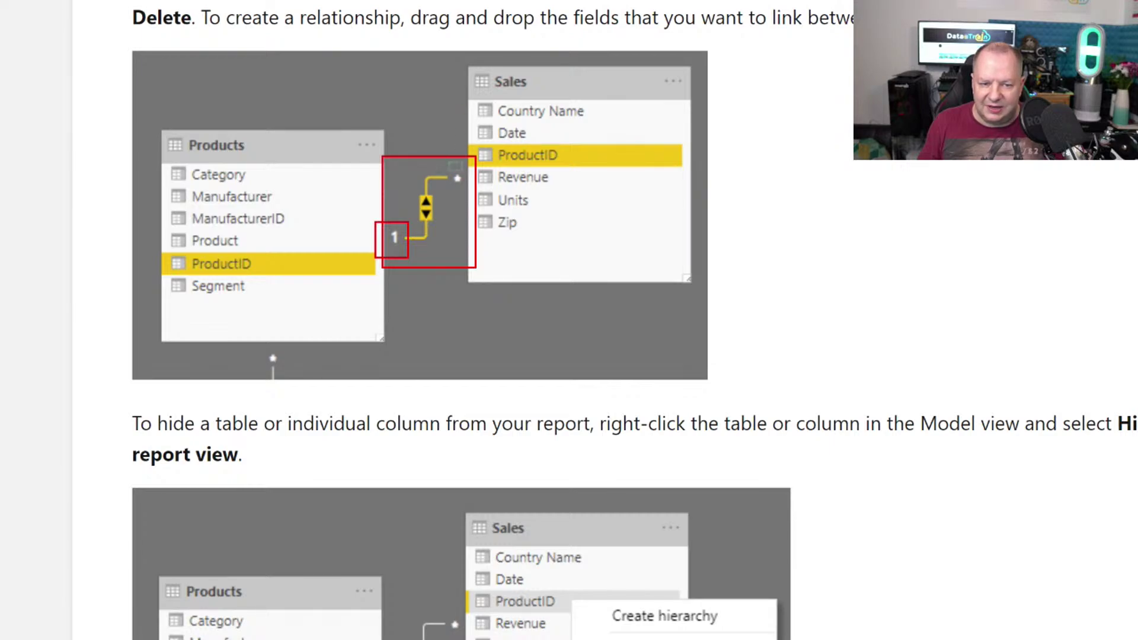
mouse_move(449, 161)
mouse_down()
mouse_move(473, 186)
mouse_move(472, 212)
mouse_up()
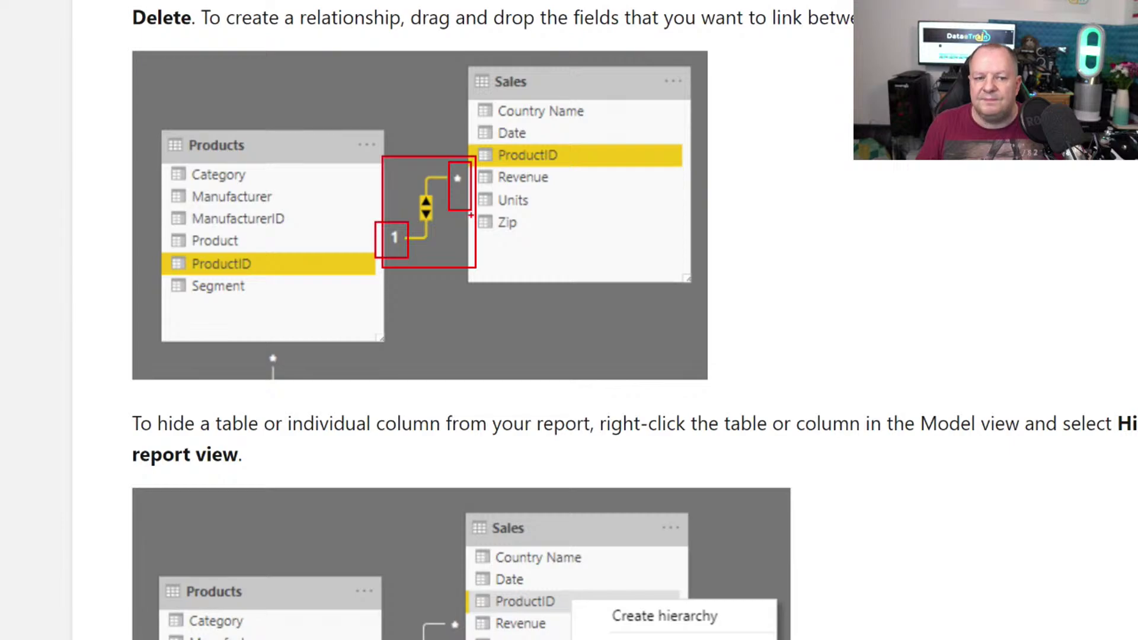
mouse_move(410, 188)
mouse_down()
mouse_move(442, 208)
mouse_move(429, 234)
mouse_move(438, 228)
mouse_up()
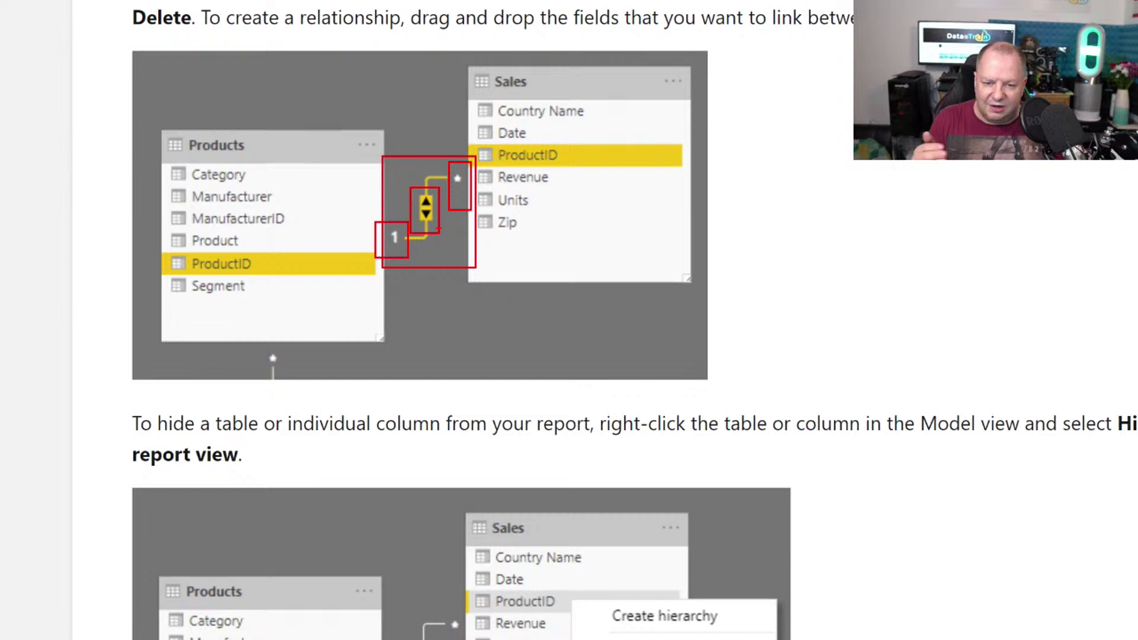
key(Escape)
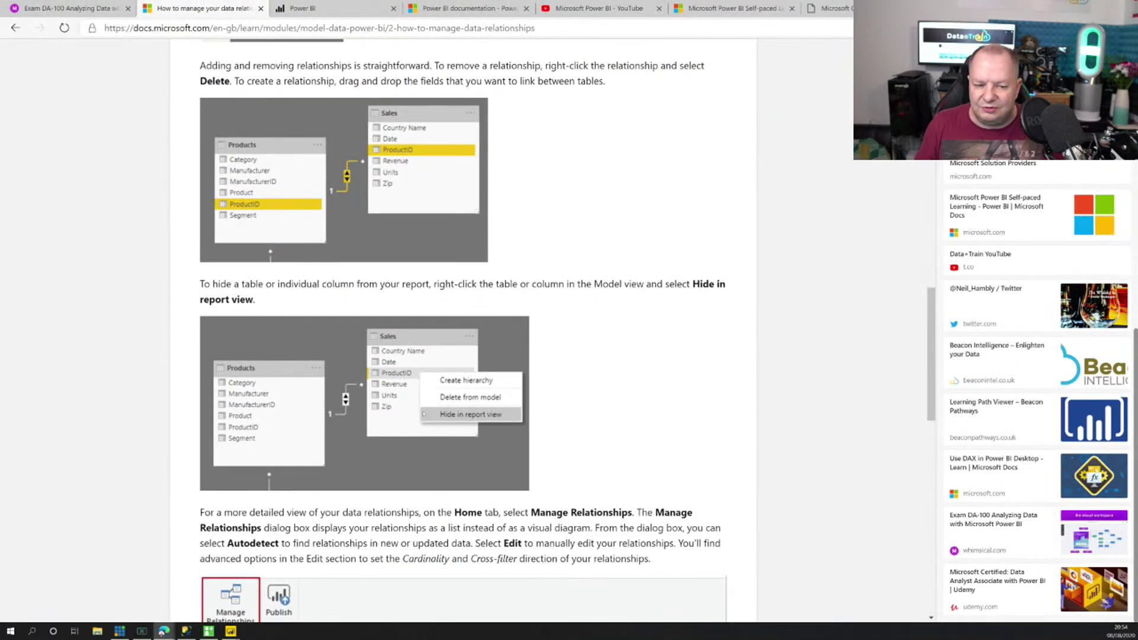
Step: Read the Manage Relationships section and the cardinality options, highlighting Many to One
scroll(463, 326, down, 7)
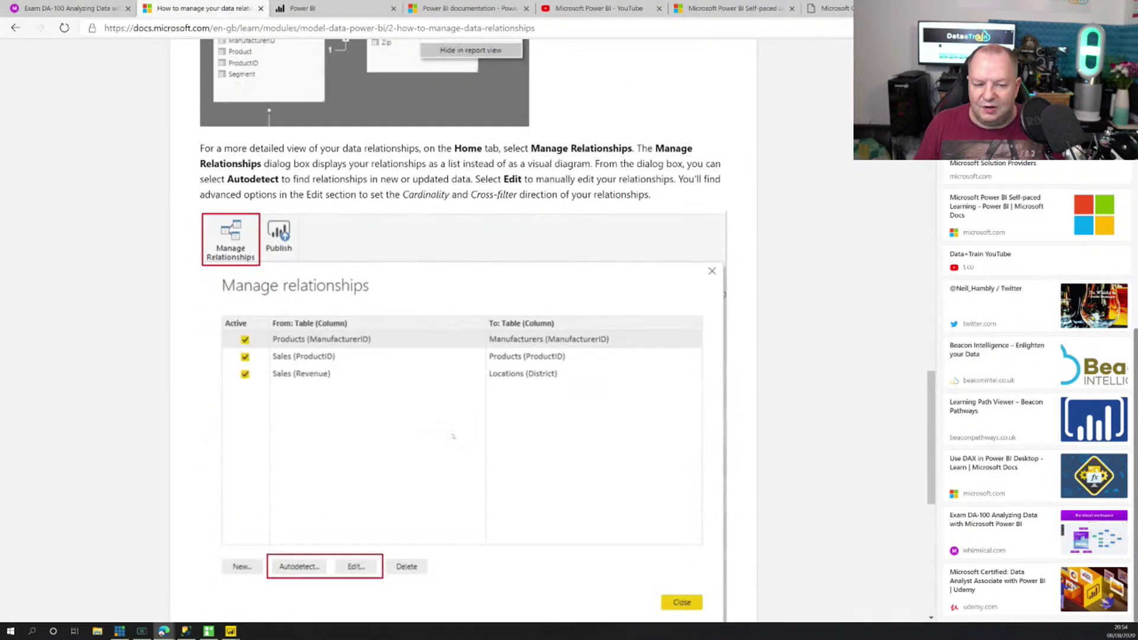
scroll(372, 479, down, 6)
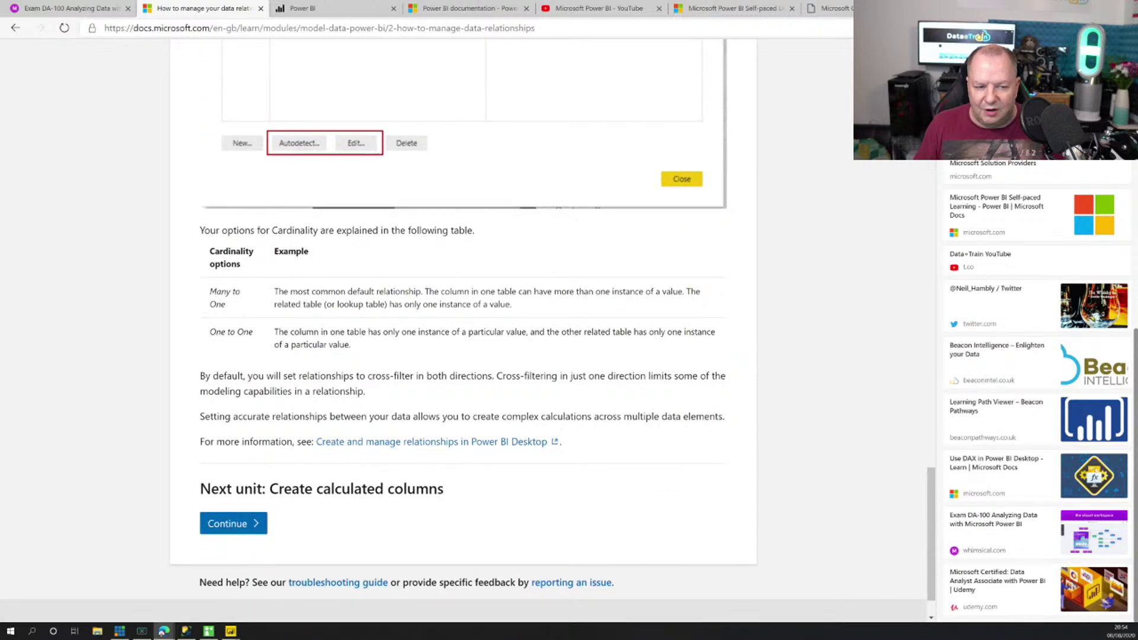
drag(211, 290, 240, 309)
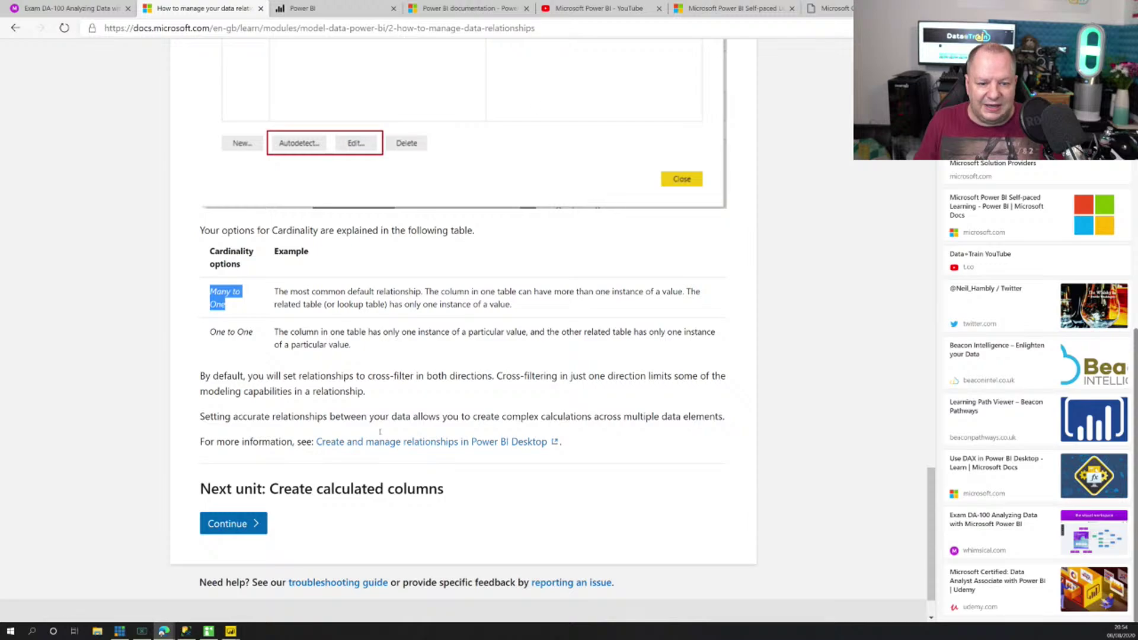
Step: Switch to Power BI Desktop and check the loading progress of bi_salesFact and the copied query
mouse_move(231, 631)
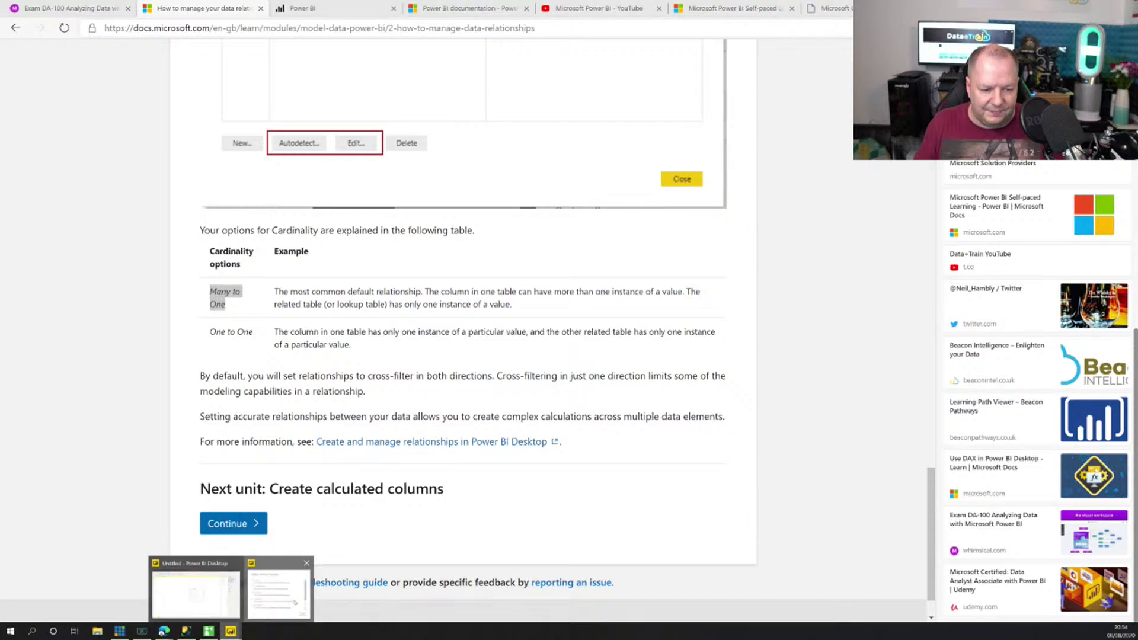
click(278, 592)
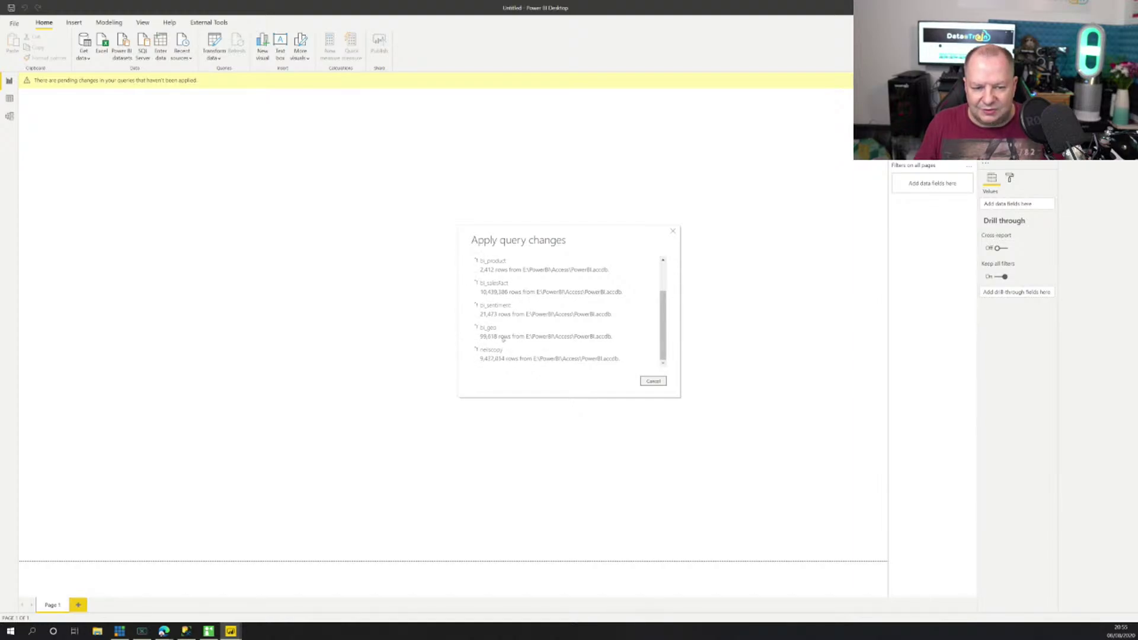
drag(481, 294, 495, 296)
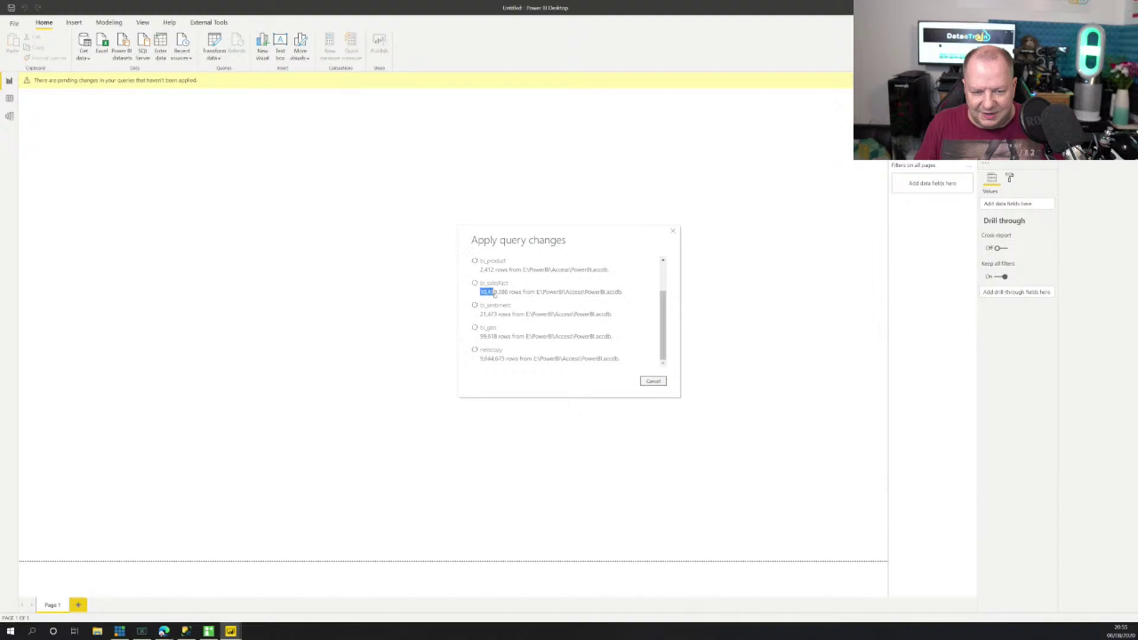
click(476, 364)
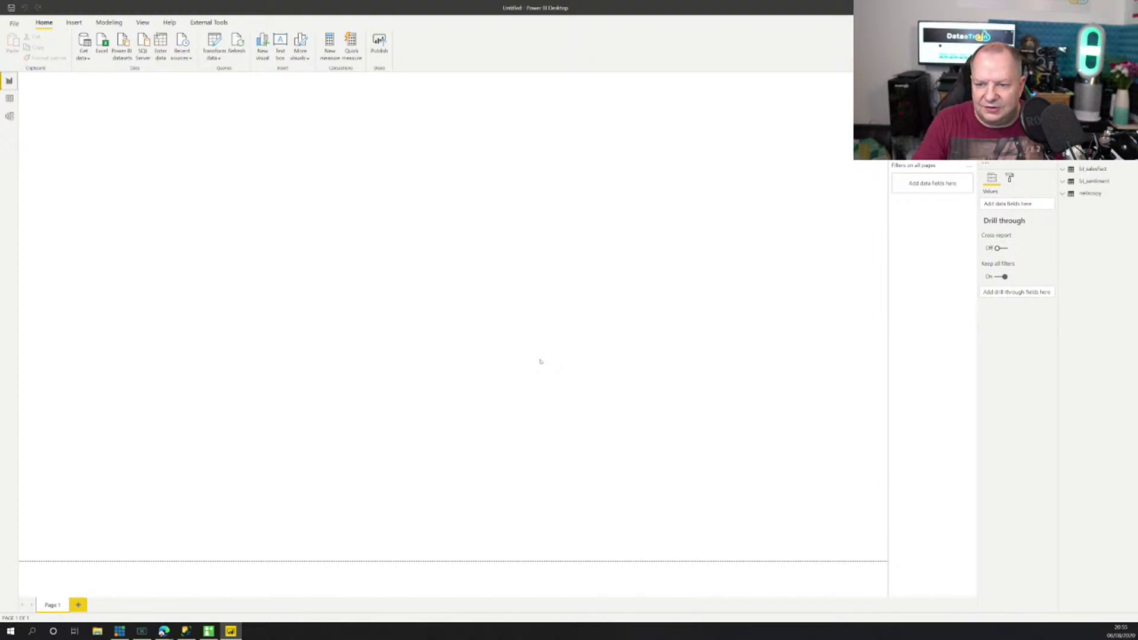
Step: View the data of the bi_salesFact table and inspect the format and data type options of its Revenue column
click(10, 99)
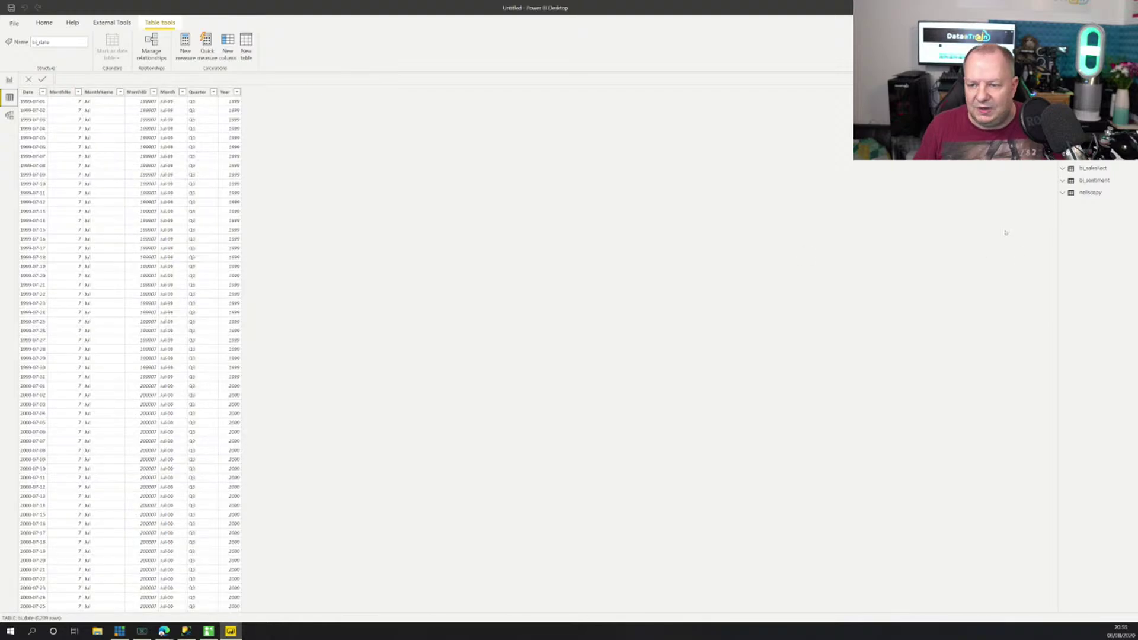
click(1070, 170)
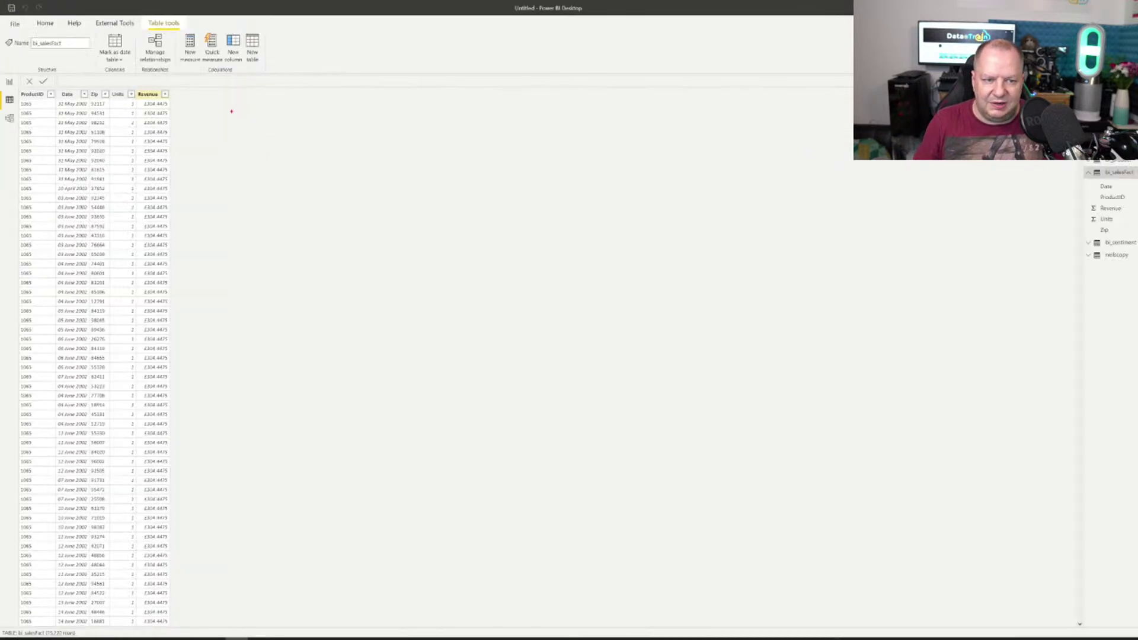
click(1088, 204)
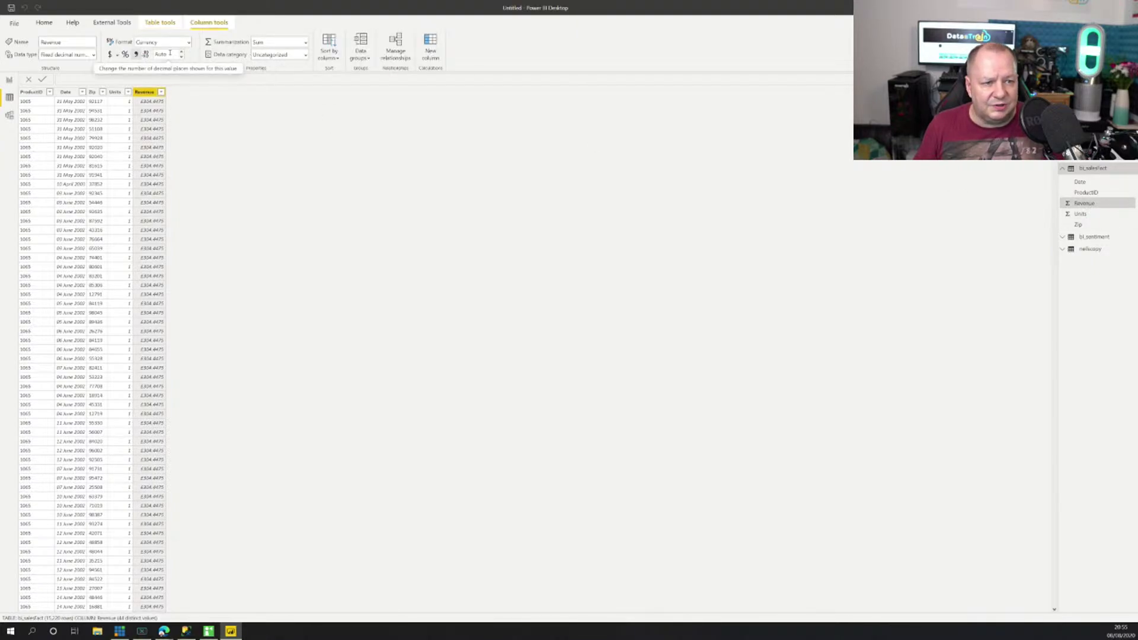
click(188, 43)
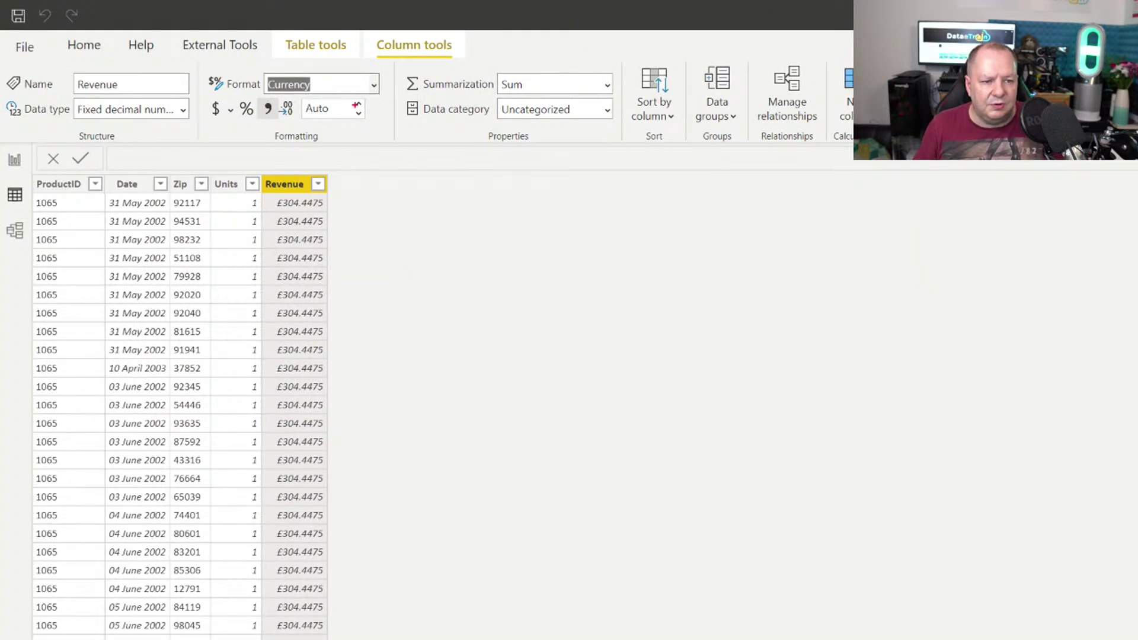
drag(287, 106, 339, 123)
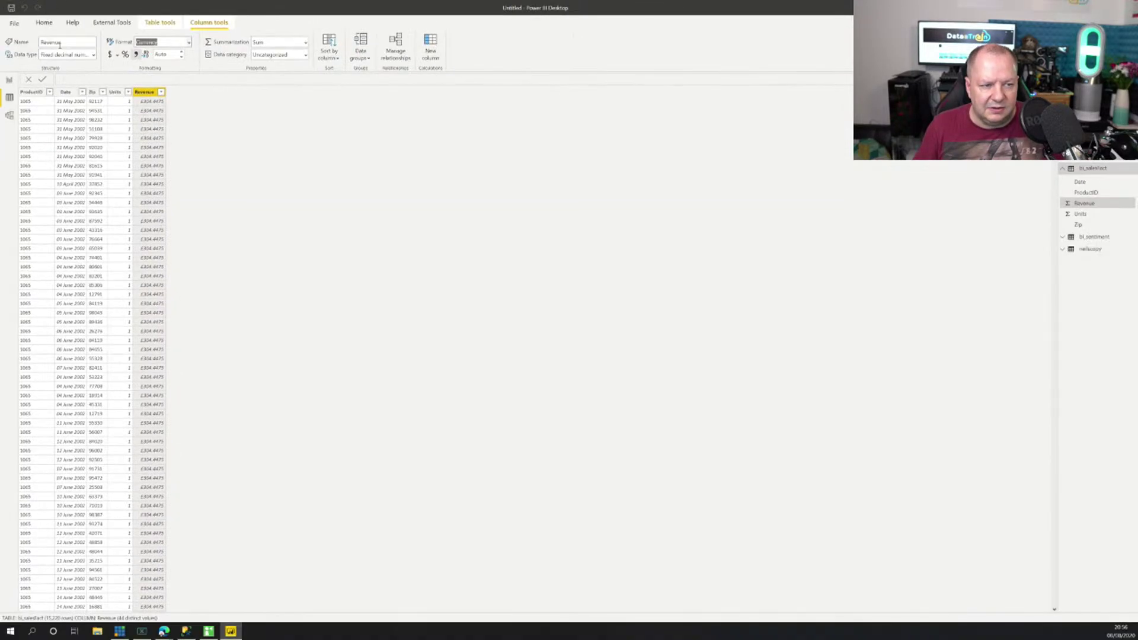
click(88, 54)
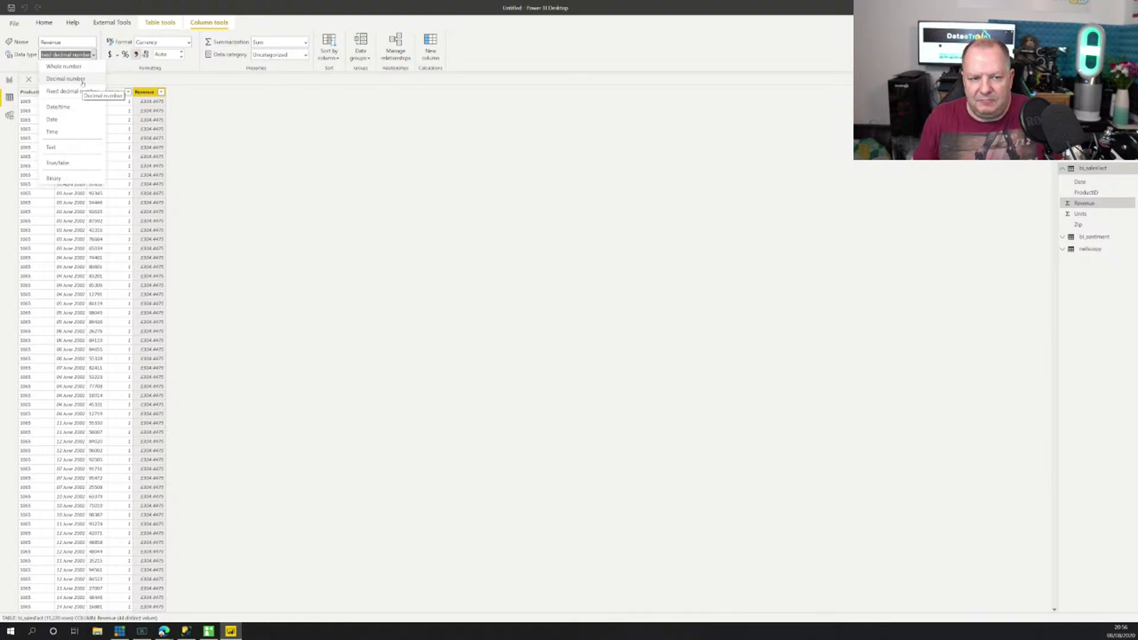
Step: Review the managed relationships and try to activate the one from bi_sentiment (ProductID) to bi_product (ProductID)
click(401, 58)
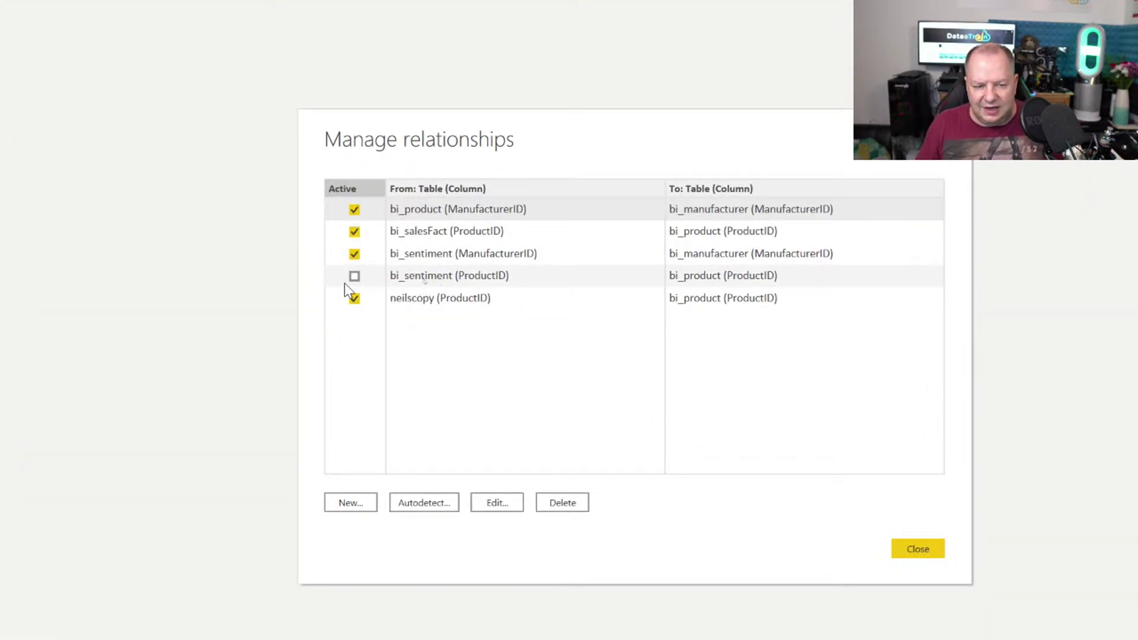
click(354, 277)
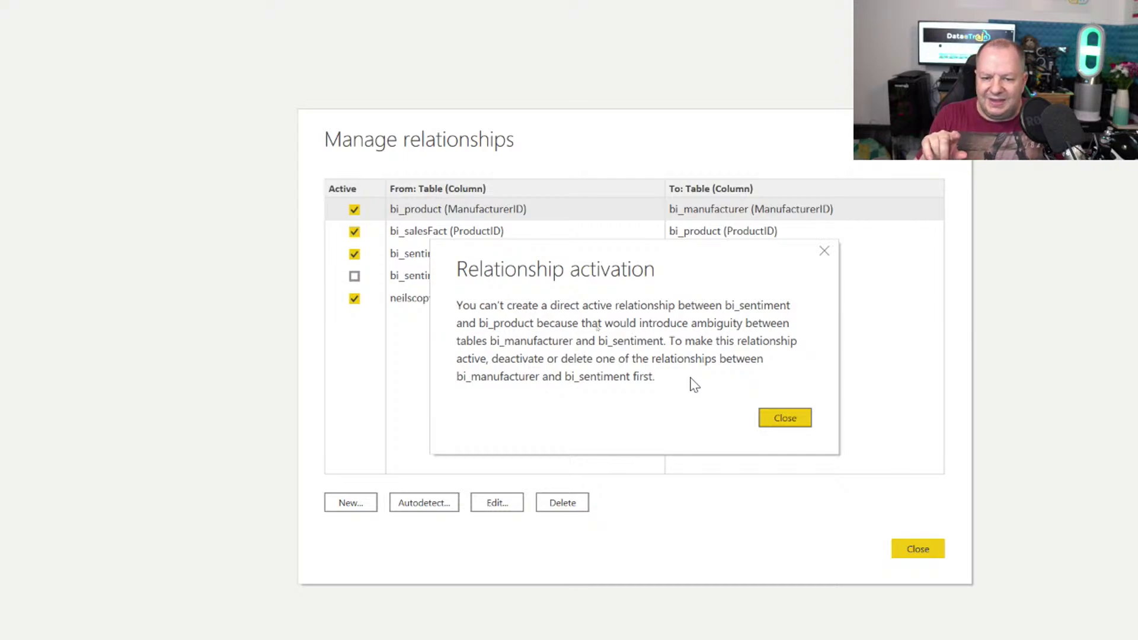
key(Return)
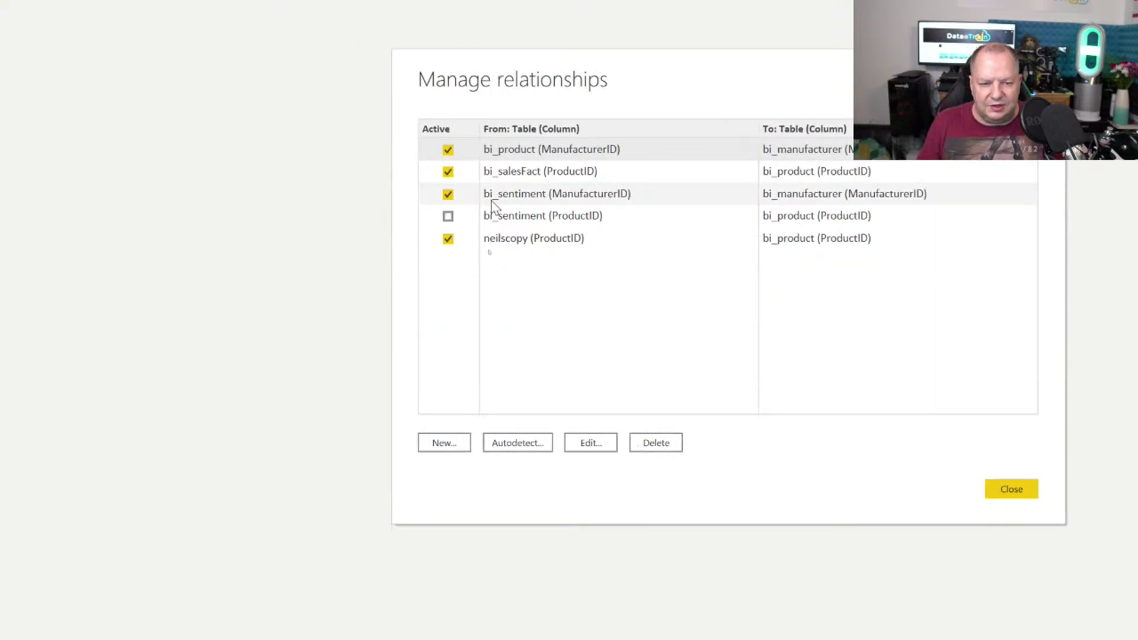
click(556, 223)
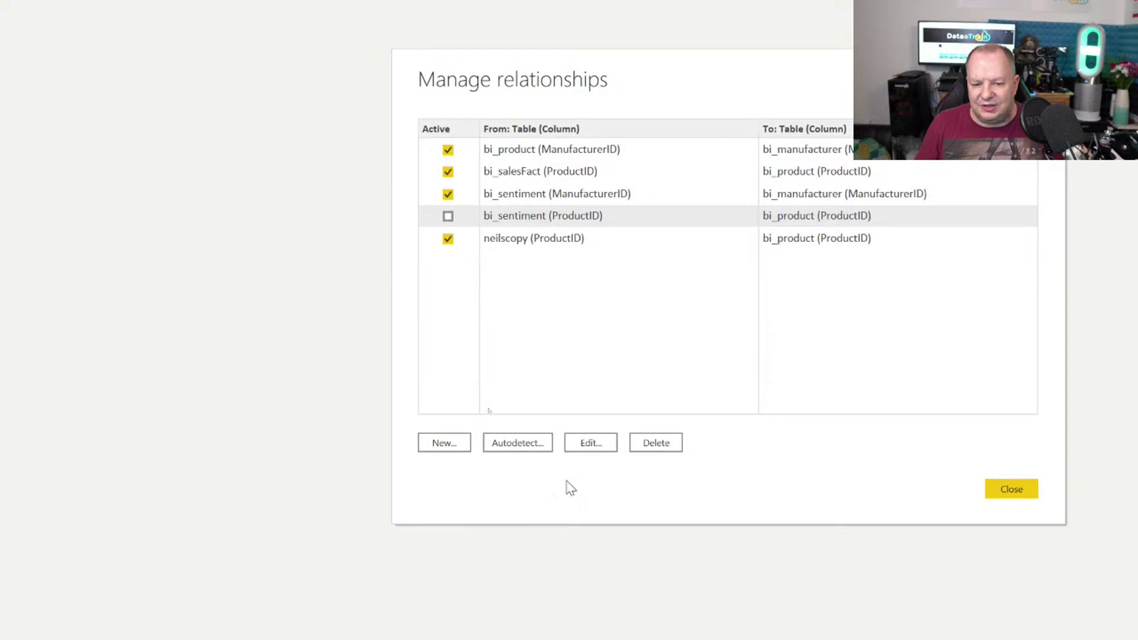
click(999, 492)
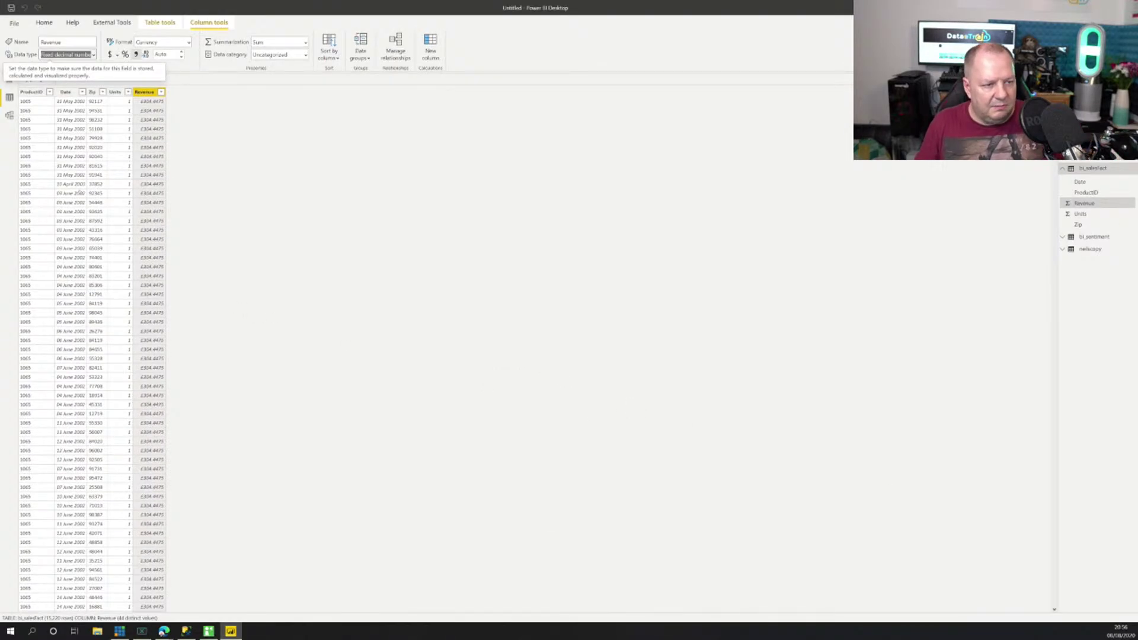
Step: In the model diagram, try moving bi_geo below bi_date and bi_sentiment away from bi_product, and reset the layout
click(10, 115)
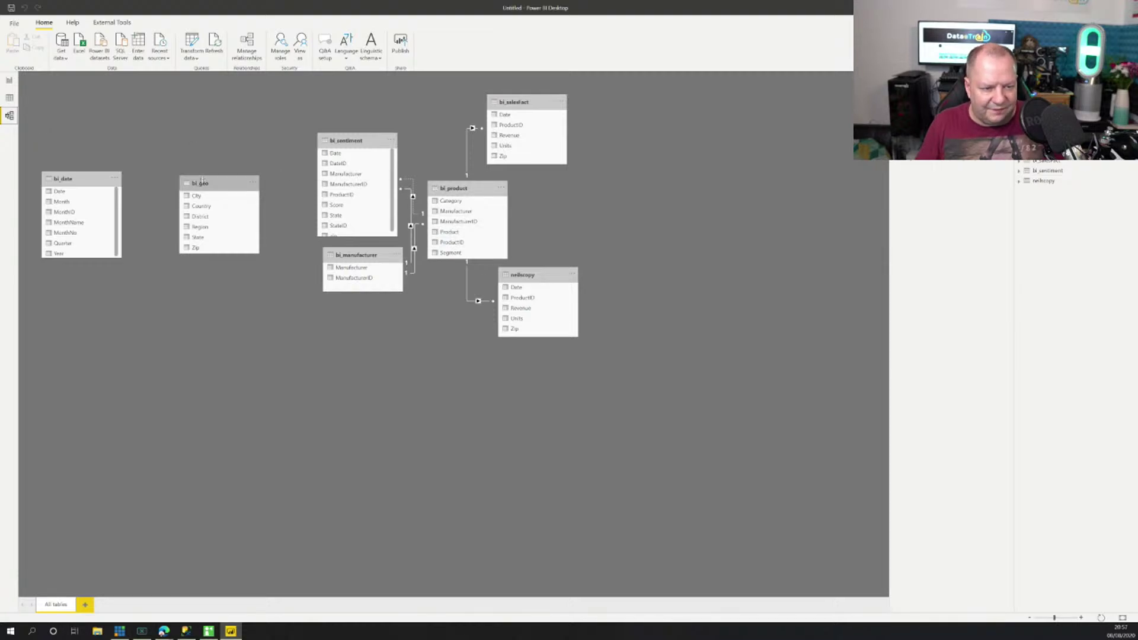
drag(203, 180, 64, 302)
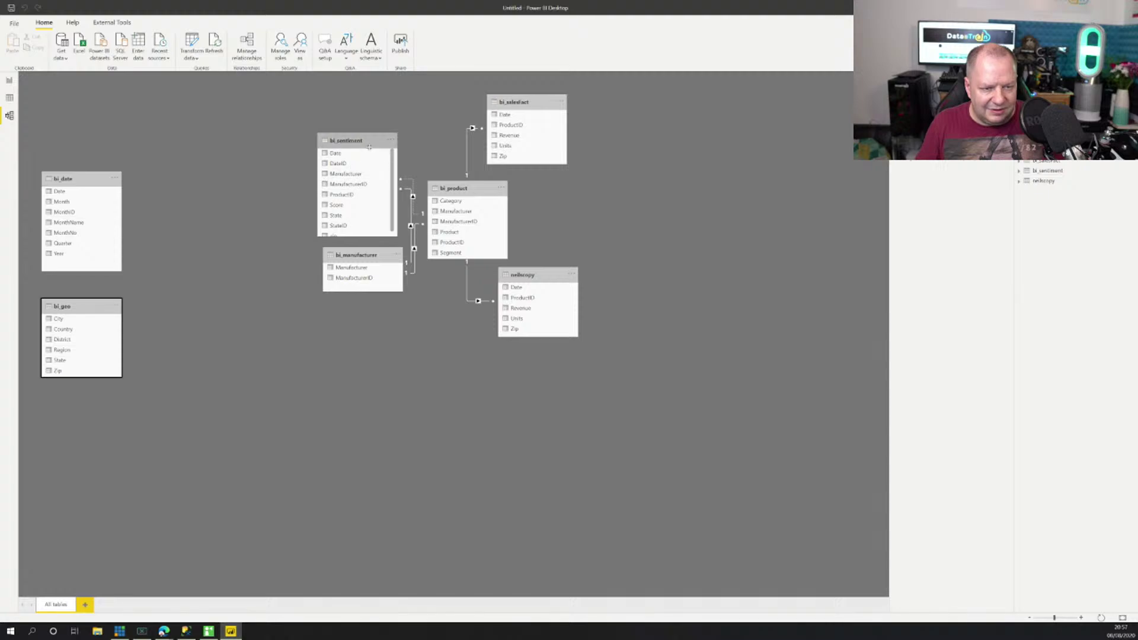
drag(356, 140, 253, 128)
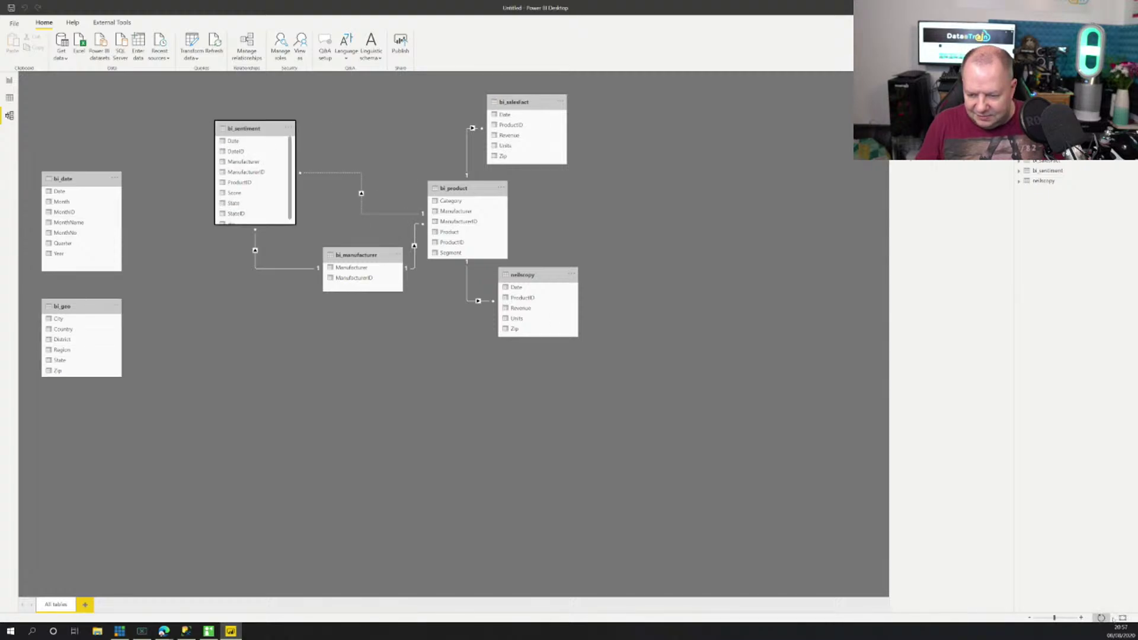
click(1122, 619)
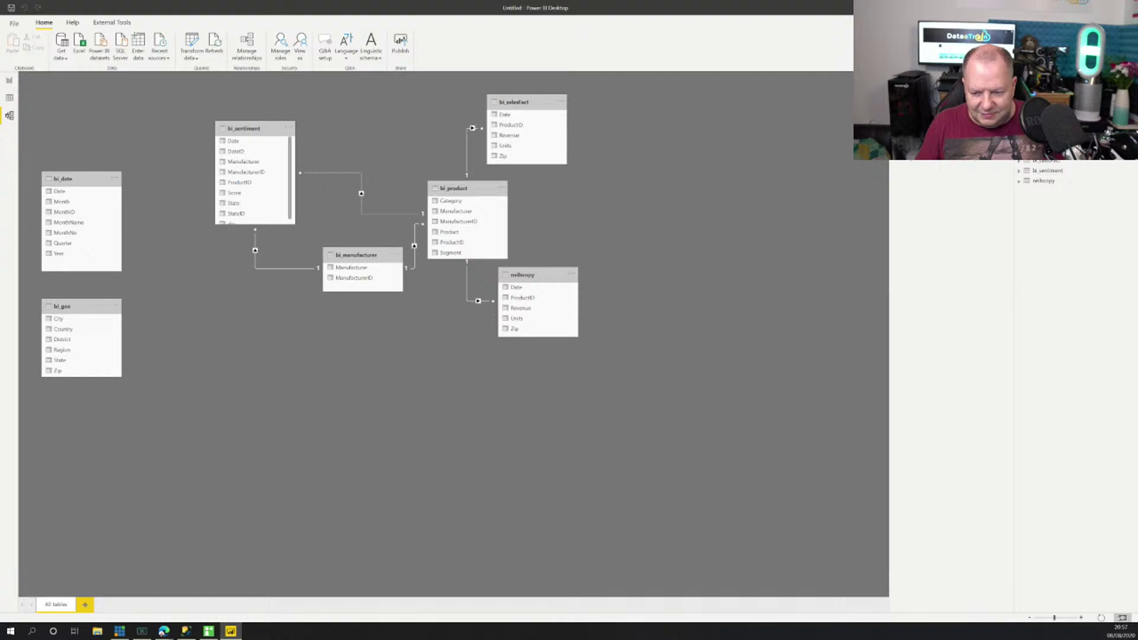
click(1102, 618)
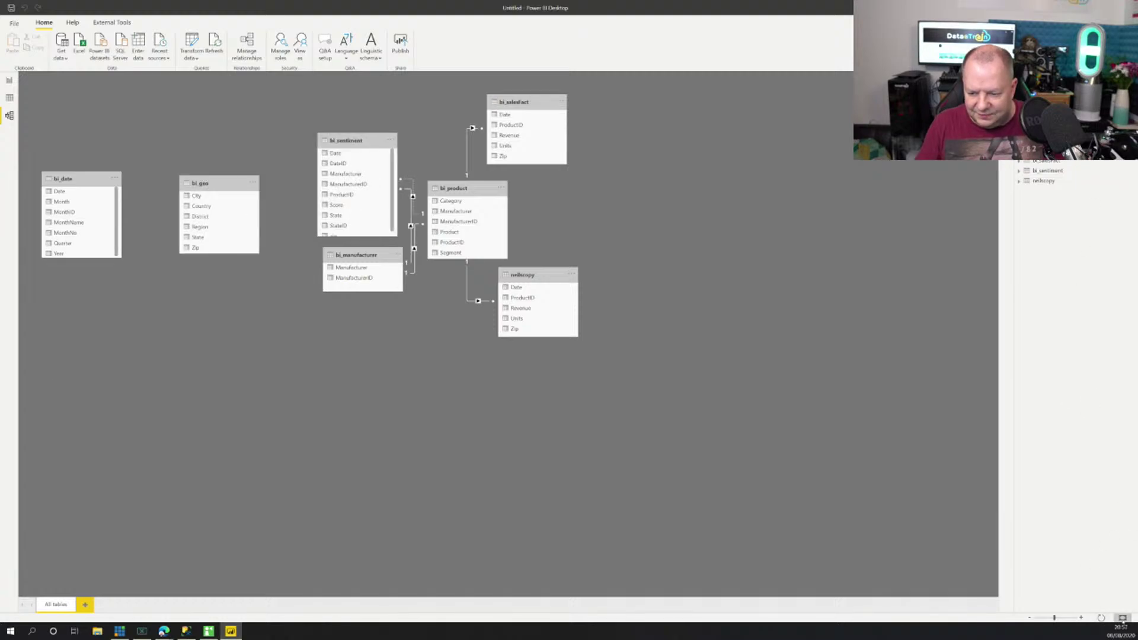
Step: Spread the copied sales table, bi_product, bi_manufacturer and bi_sentiment apart in the diagram, and enlarge bi_sentiment to fit all its fields
drag(545, 274, 704, 318)
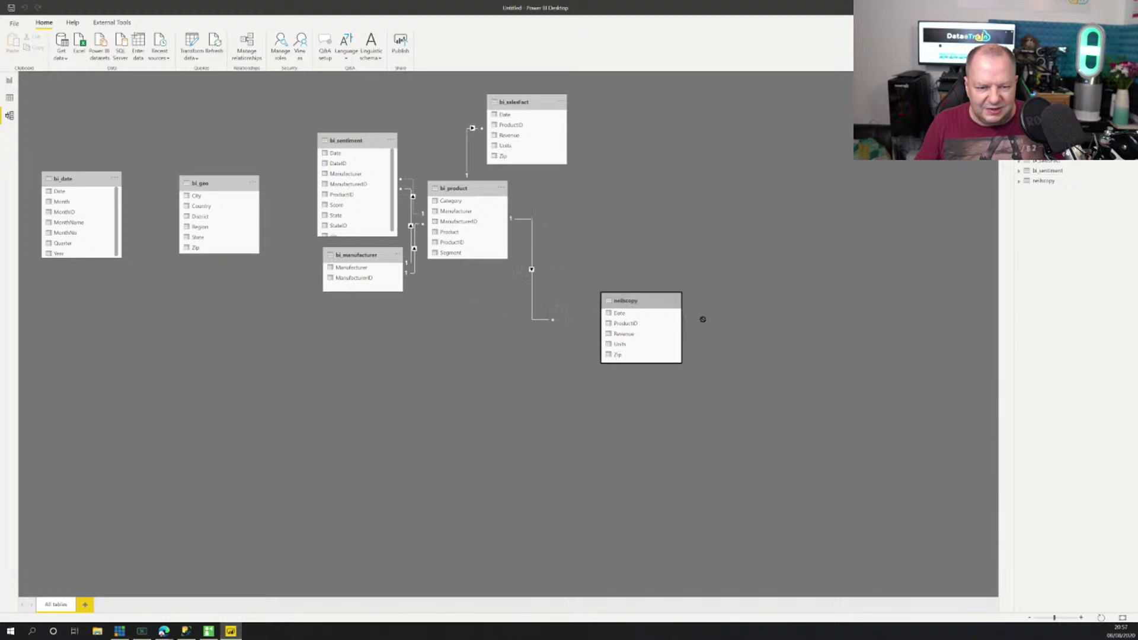
drag(464, 202, 478, 392)
drag(372, 258, 202, 326)
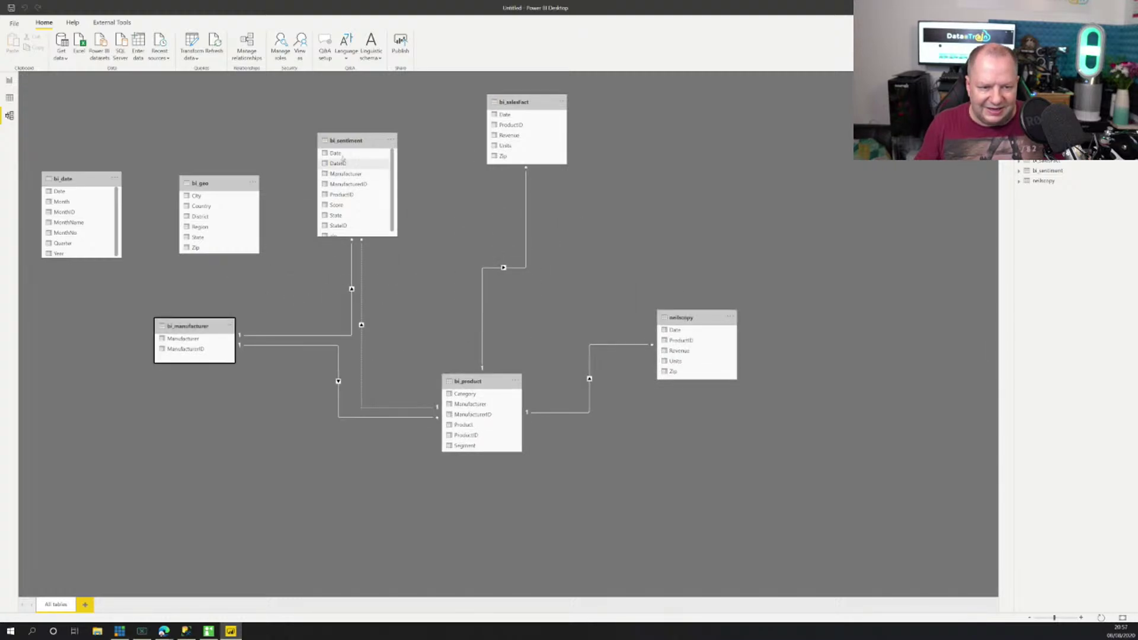
drag(363, 141, 383, 142)
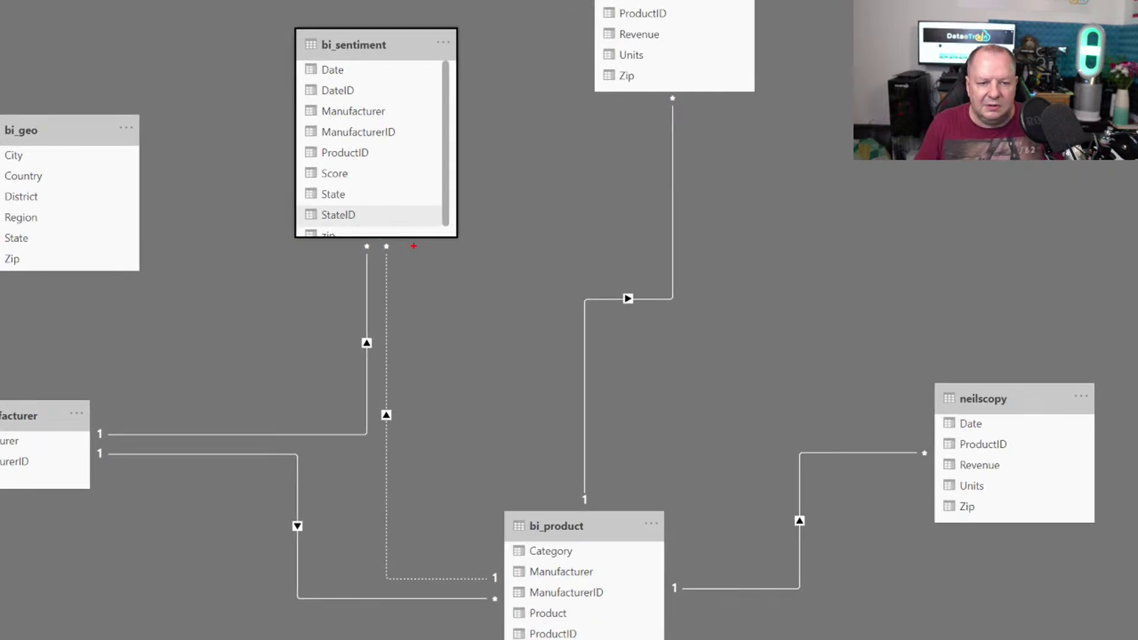
drag(378, 235, 501, 593)
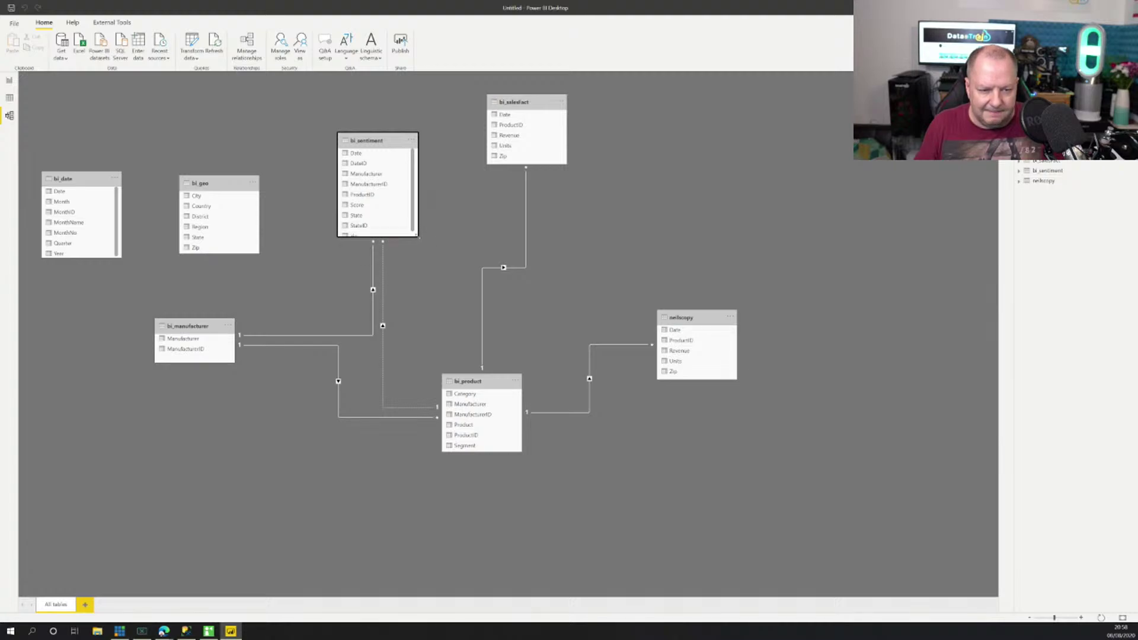
drag(419, 237, 425, 249)
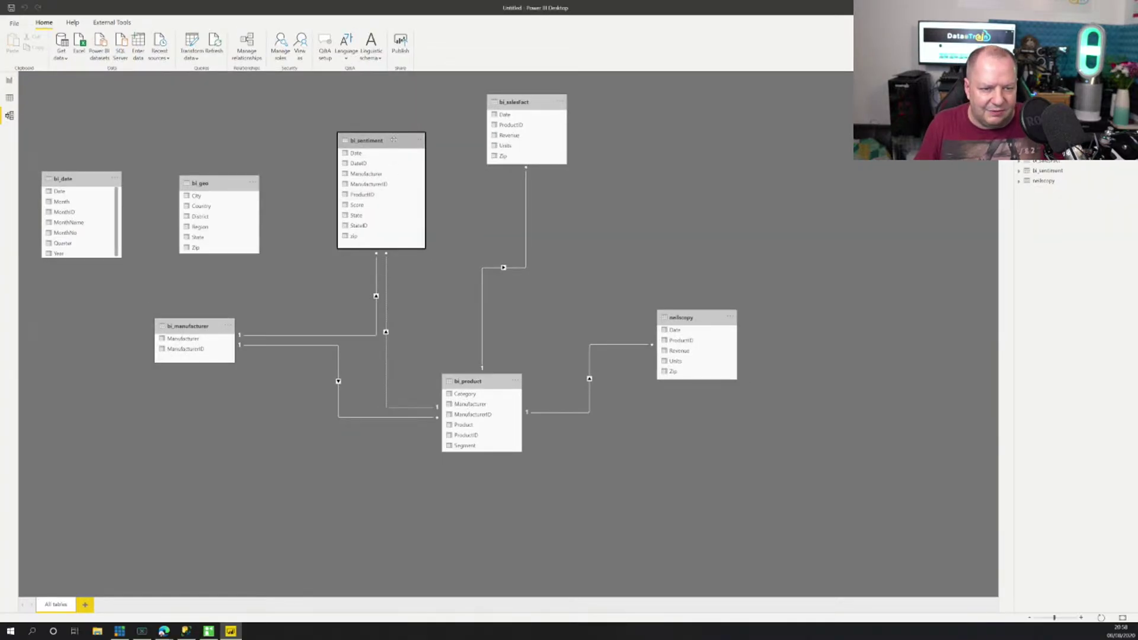
Step: Move bi_manufacturer near the top of the diagram and place bi_sentiment and bi_product side by side beneath it
drag(394, 140, 276, 445)
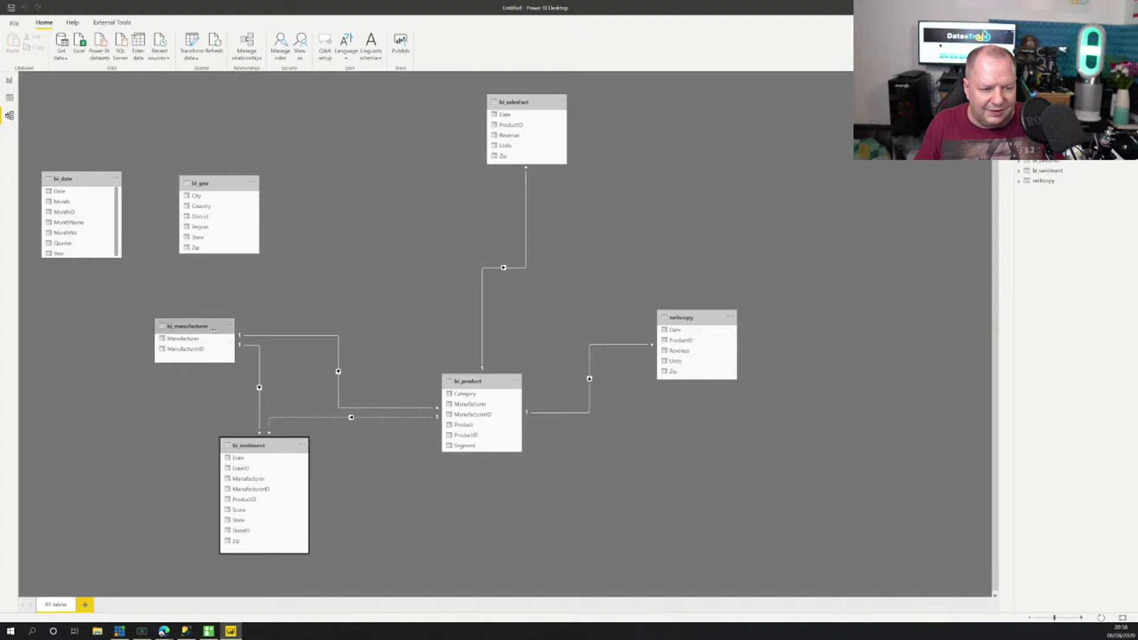
drag(214, 329, 366, 132)
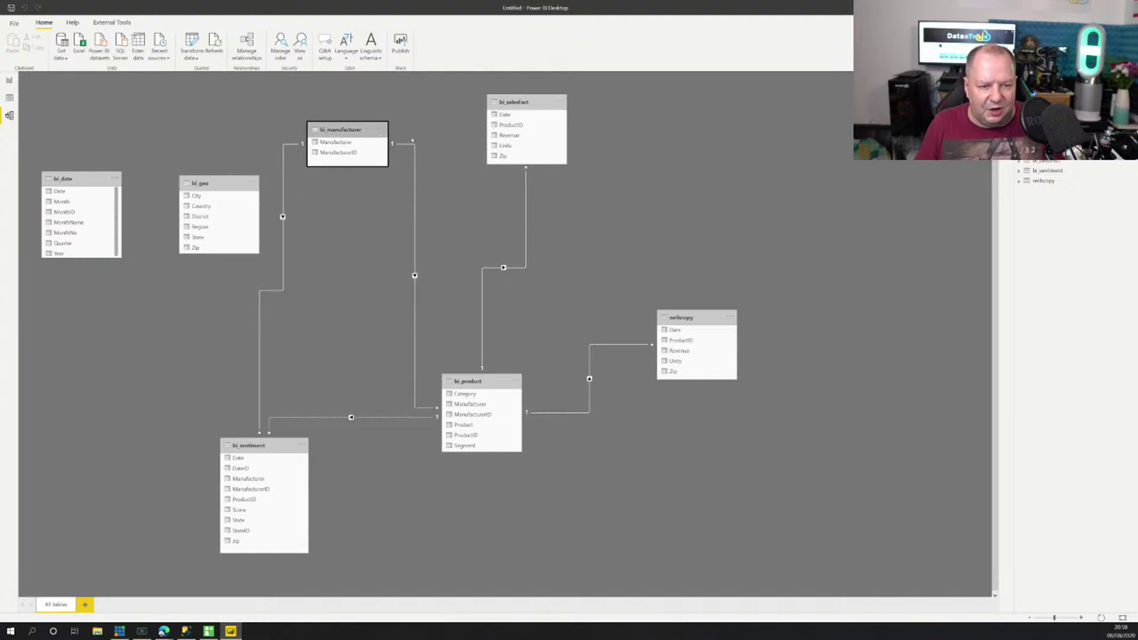
mouse_move(485, 380)
mouse_down()
mouse_move(469, 477)
mouse_move(458, 467)
mouse_move(474, 395)
mouse_up()
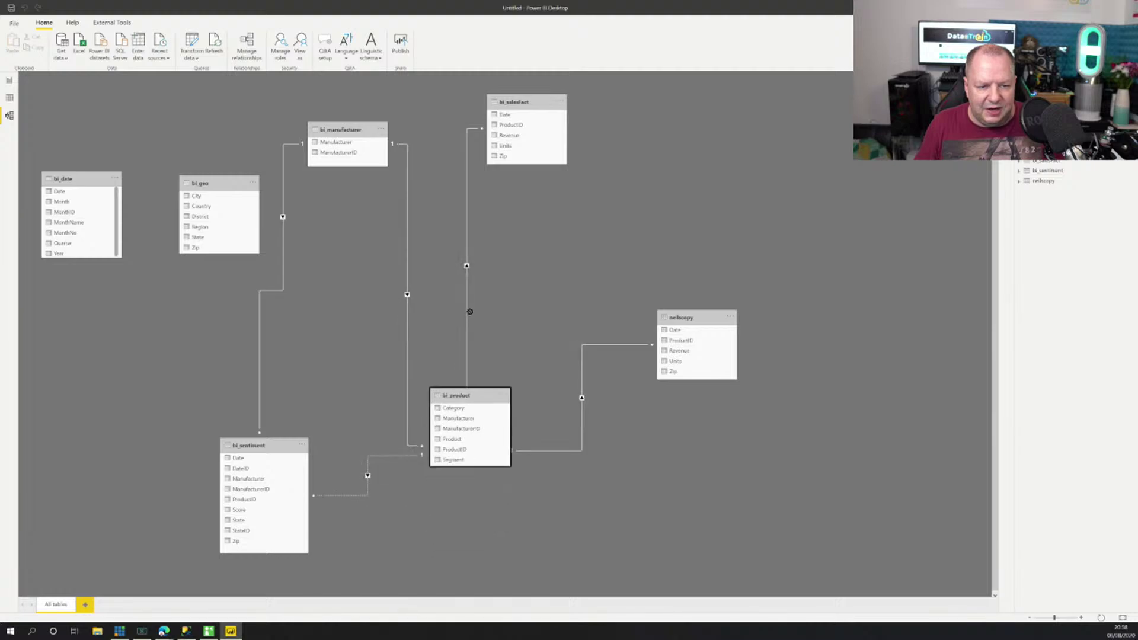
drag(470, 312, 468, 307)
drag(284, 447, 312, 319)
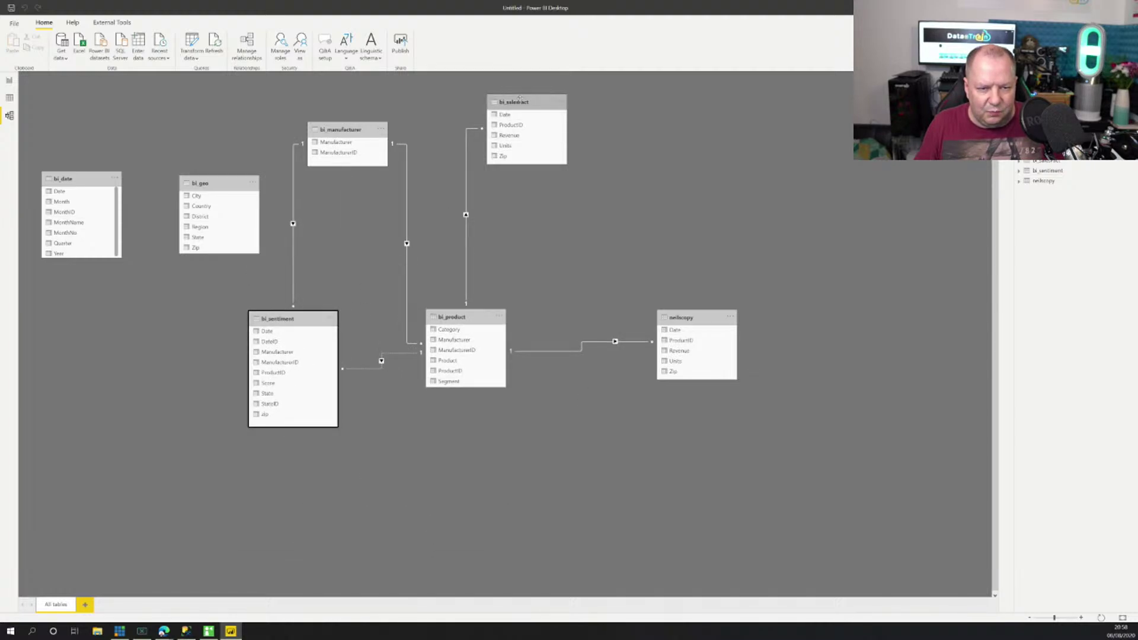
Step: Raise bi_product towards bi_manufacturer and arrange bi_salesFact and neilscopy below it, with bi_salesFact next to bi_sentiment
drag(518, 102, 517, 124)
drag(691, 320, 611, 365)
drag(314, 322, 310, 339)
drag(514, 123, 514, 451)
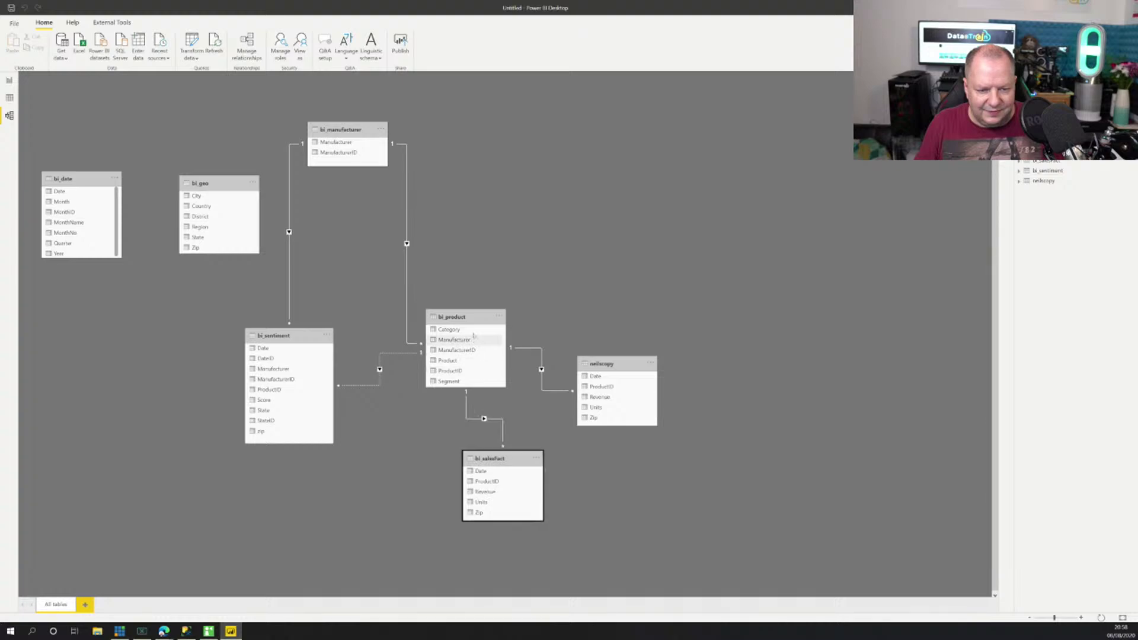
drag(475, 316, 477, 233)
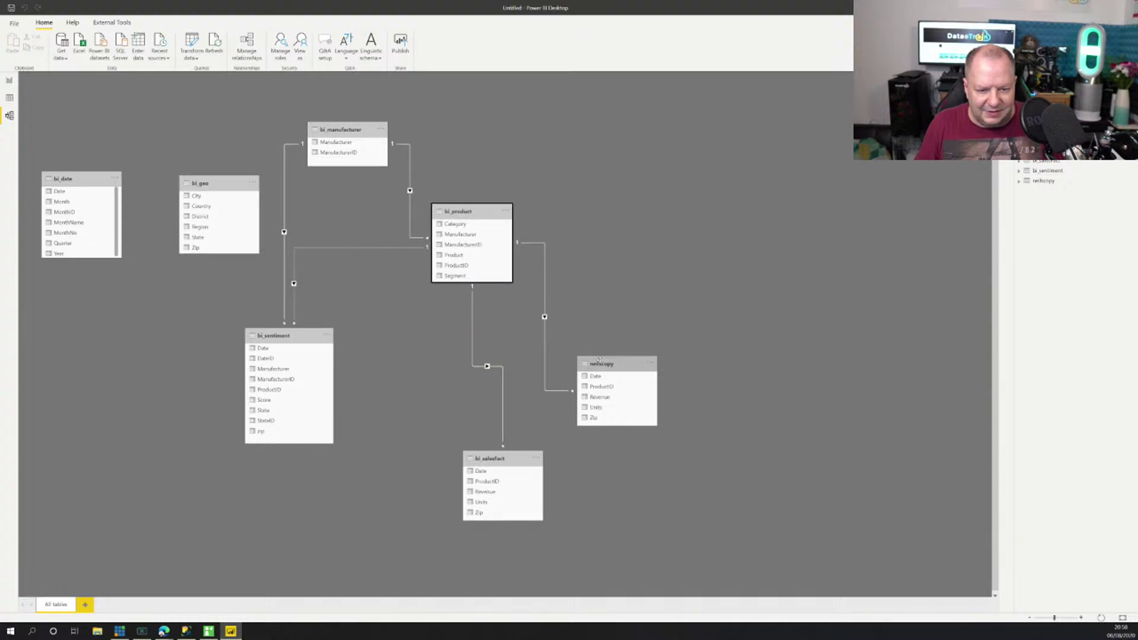
drag(605, 366, 620, 330)
drag(489, 458, 392, 335)
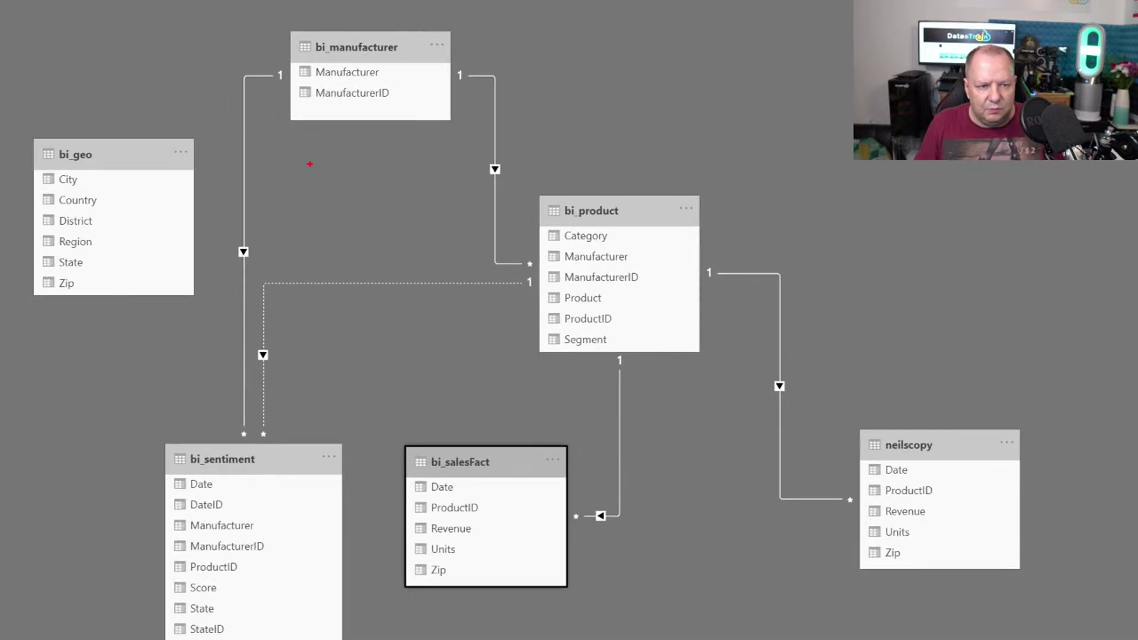
mouse_move(265, 88)
mouse_down()
mouse_move(243, 119)
mouse_move(228, 254)
mouse_move(236, 331)
mouse_up()
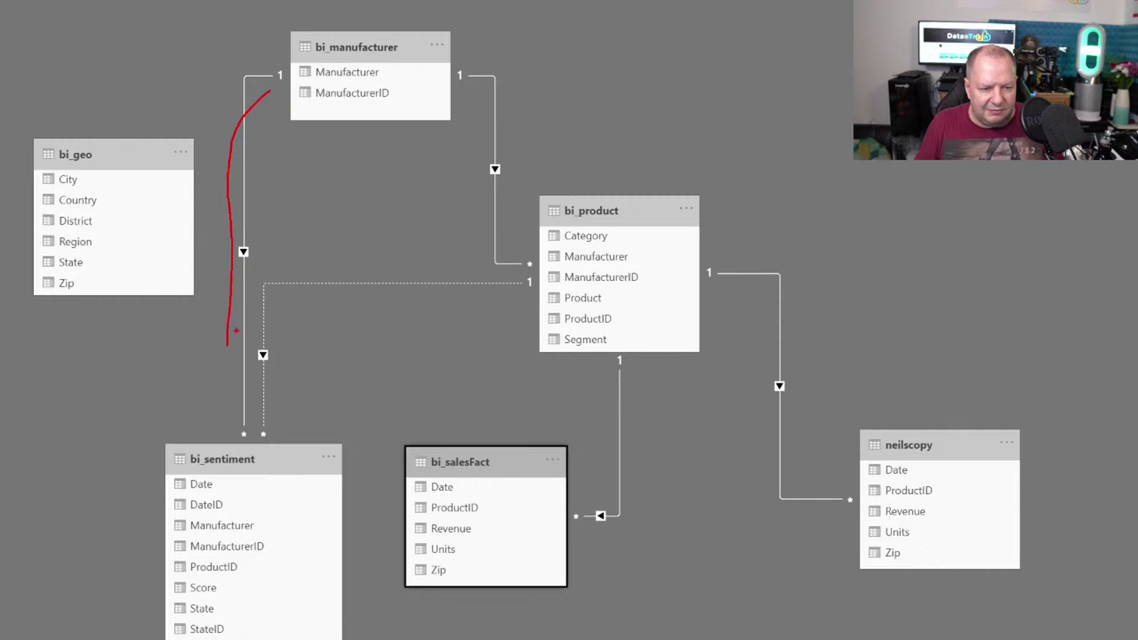
mouse_move(527, 300)
mouse_down()
mouse_move(337, 313)
mouse_move(309, 426)
mouse_up()
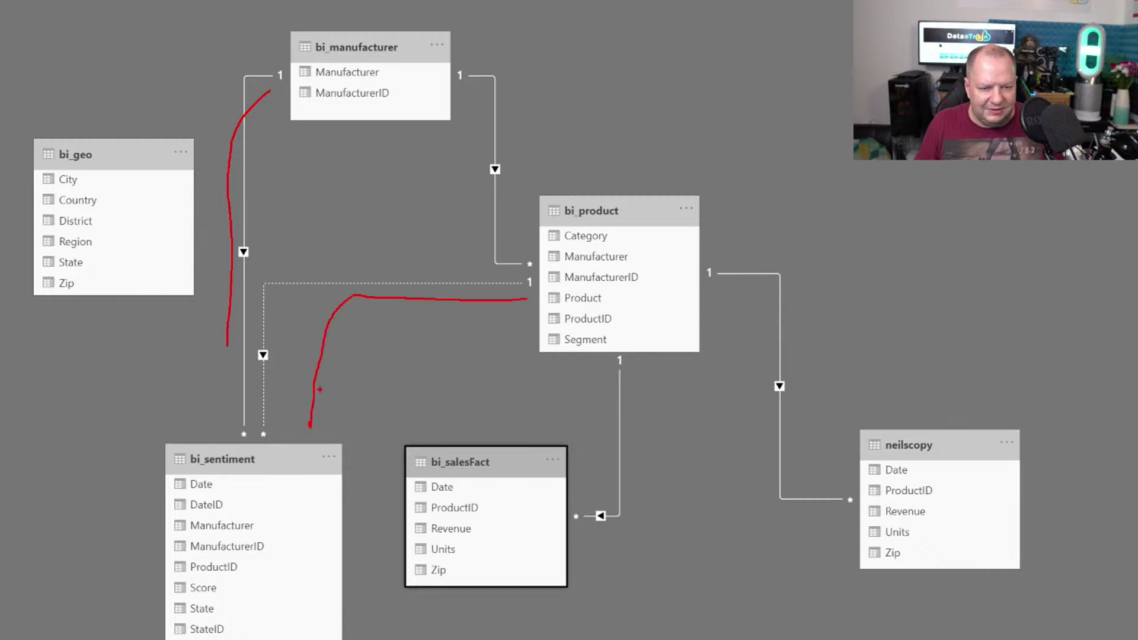
drag(478, 101, 484, 259)
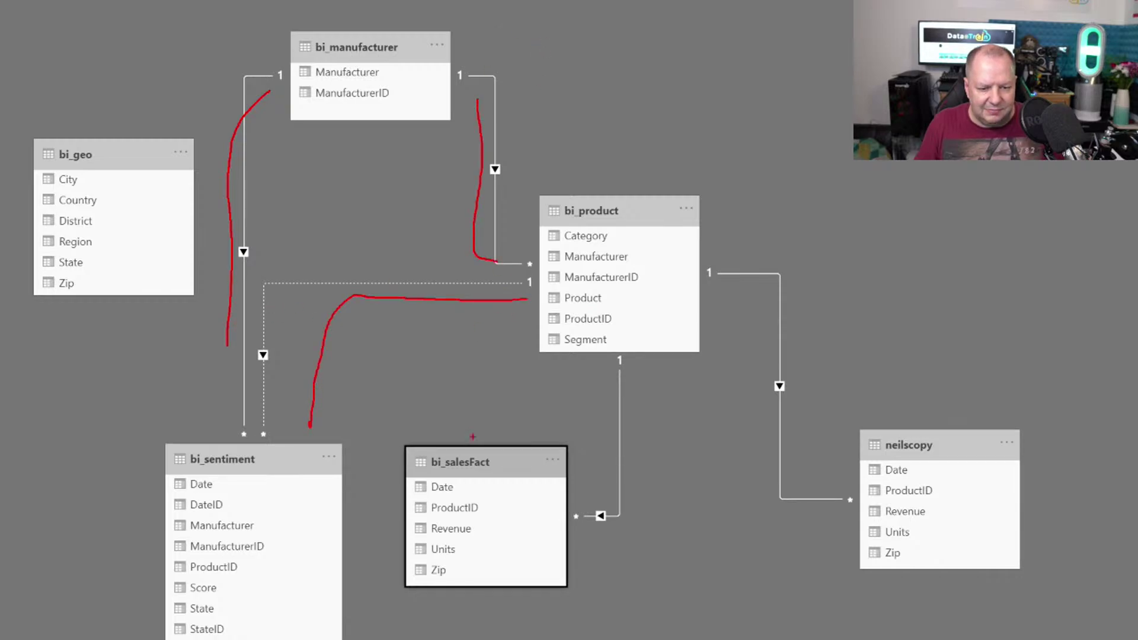
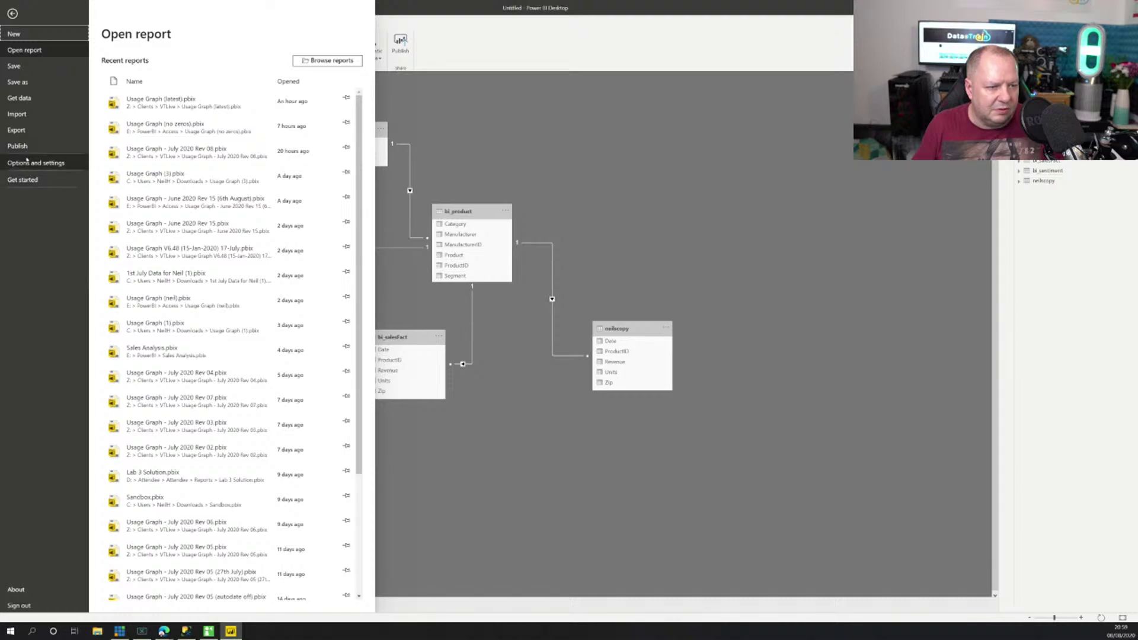
Step: Review the global Report settings, Regional Settings, DirectQuery and Data Load options, and leave them without making changes
click(32, 163)
click(139, 61)
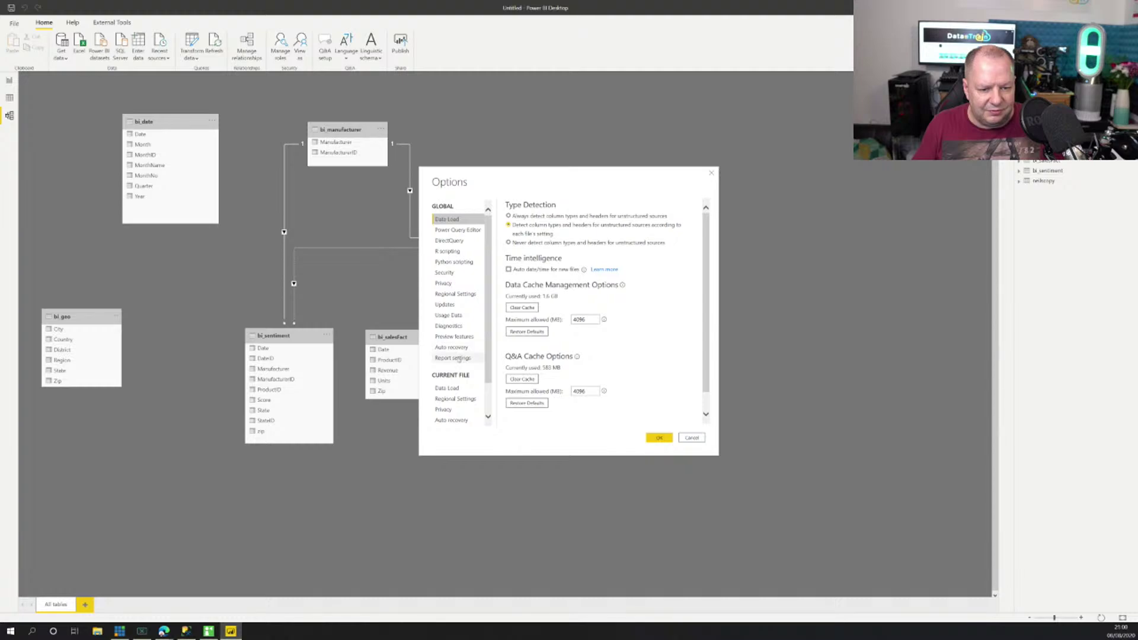
click(460, 358)
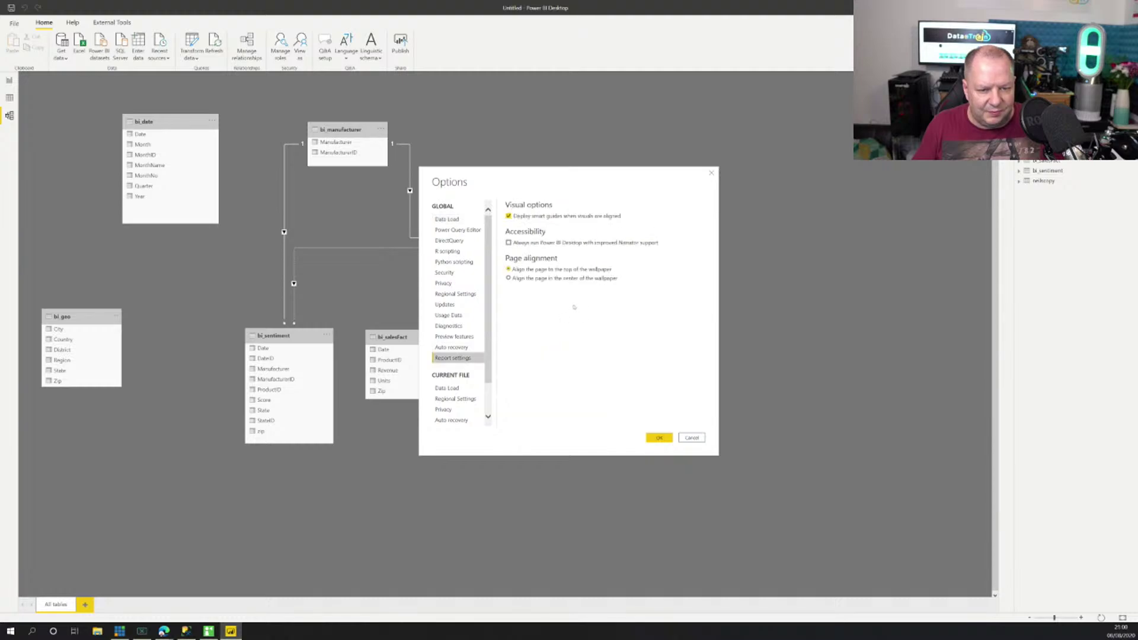
click(455, 294)
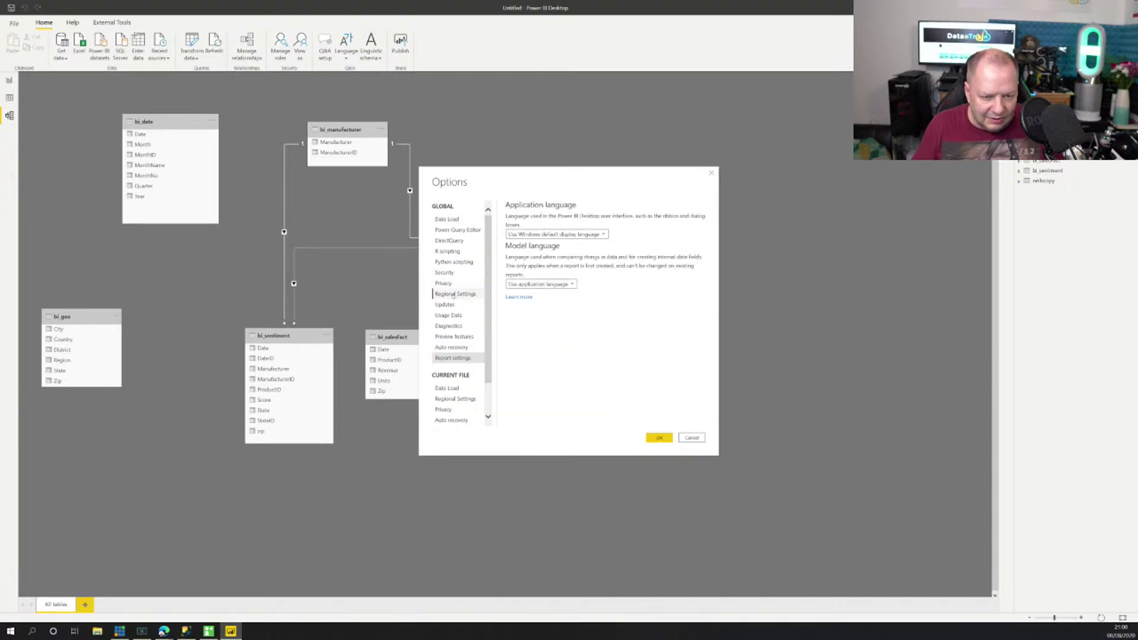
click(450, 240)
click(447, 219)
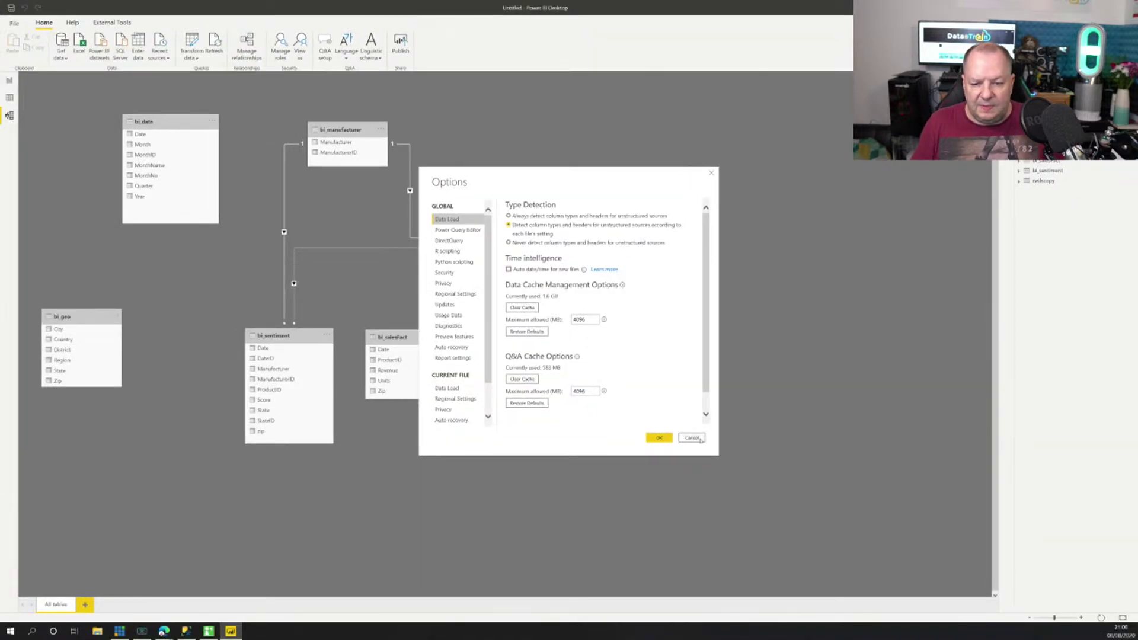
click(701, 439)
Step: Add a table visual with the Manufacturer field of bi_product to the report page and enlarge it to cover most of the canvas
click(9, 97)
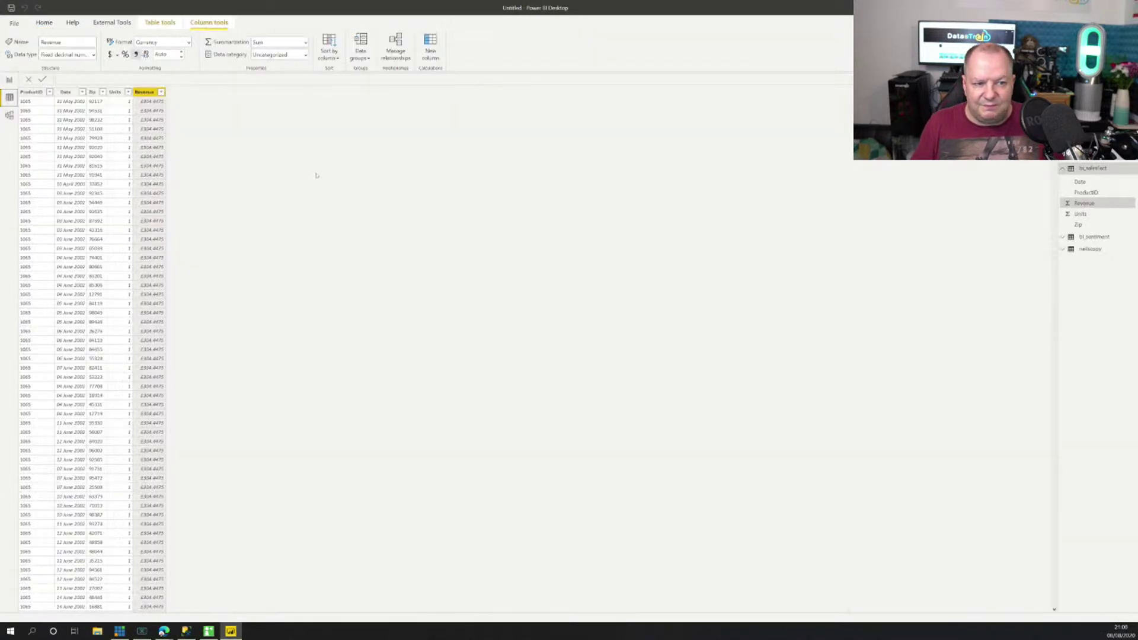
click(8, 80)
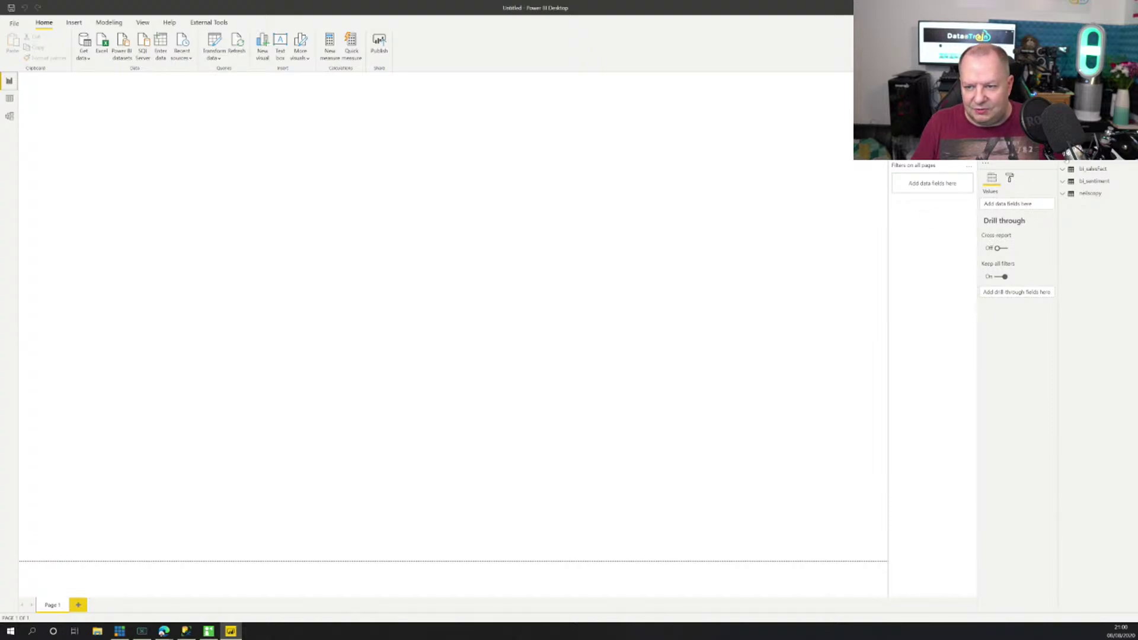
click(1071, 157)
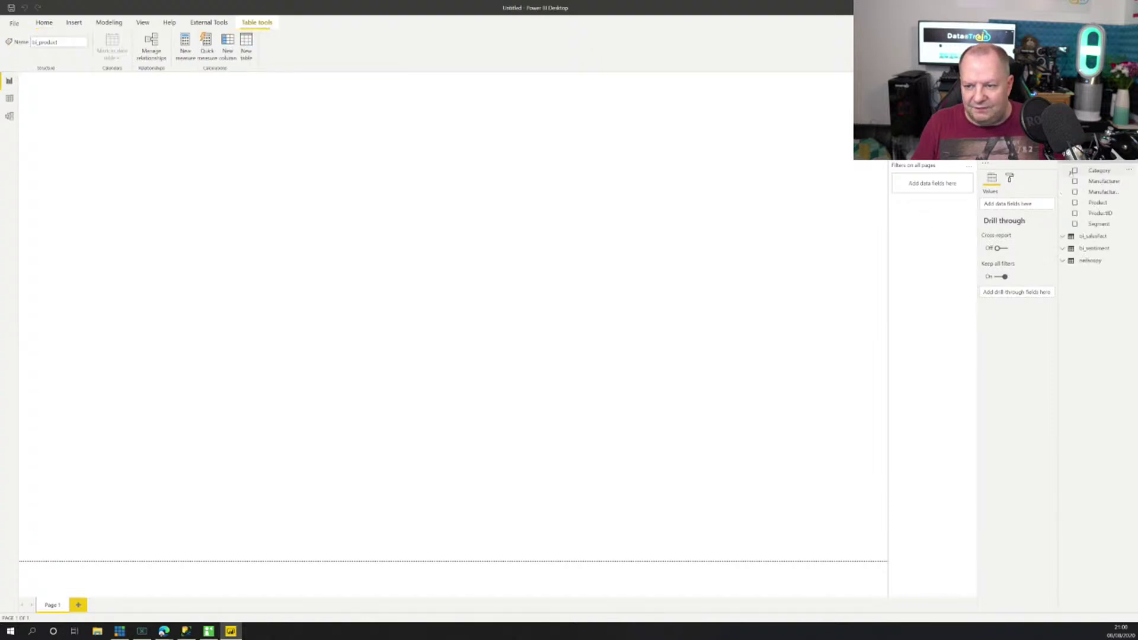
click(1103, 181)
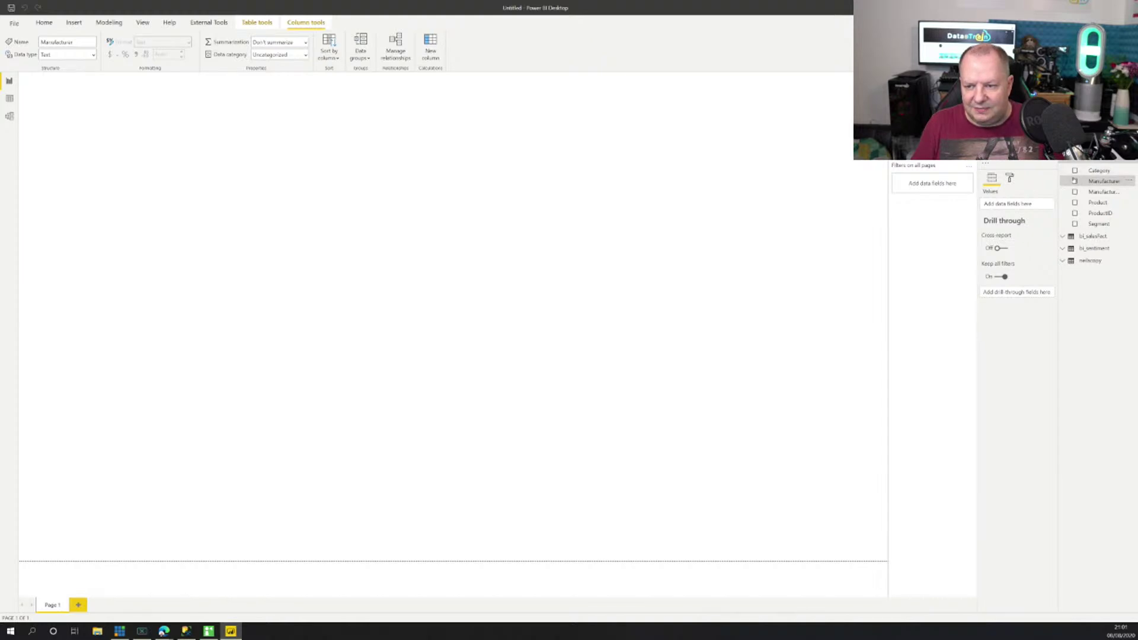
click(1075, 181)
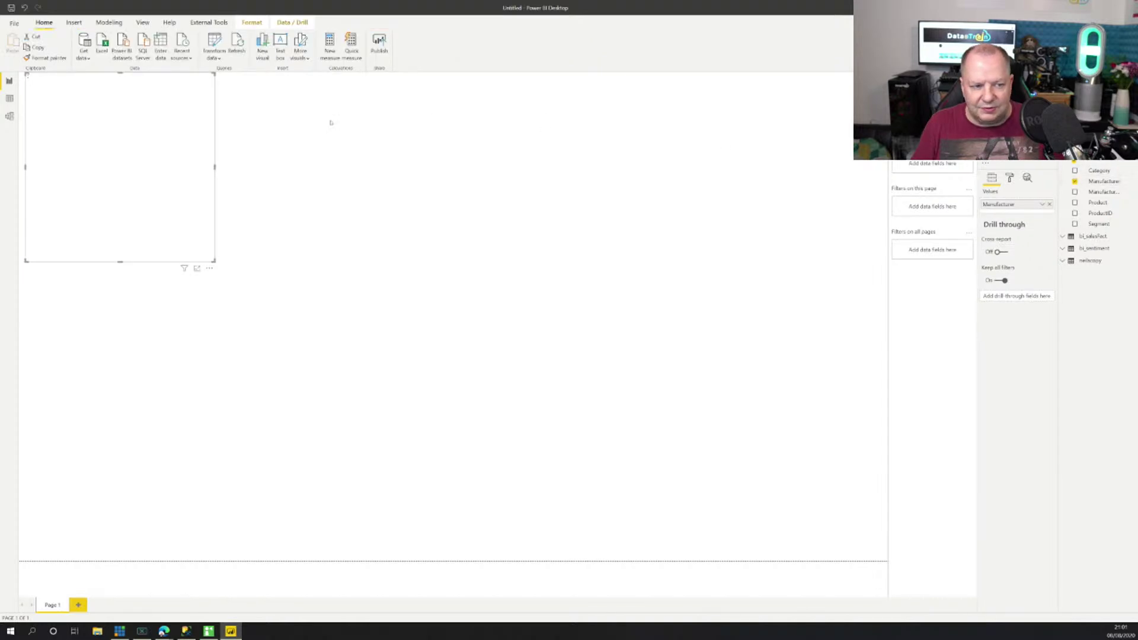
drag(213, 262, 735, 452)
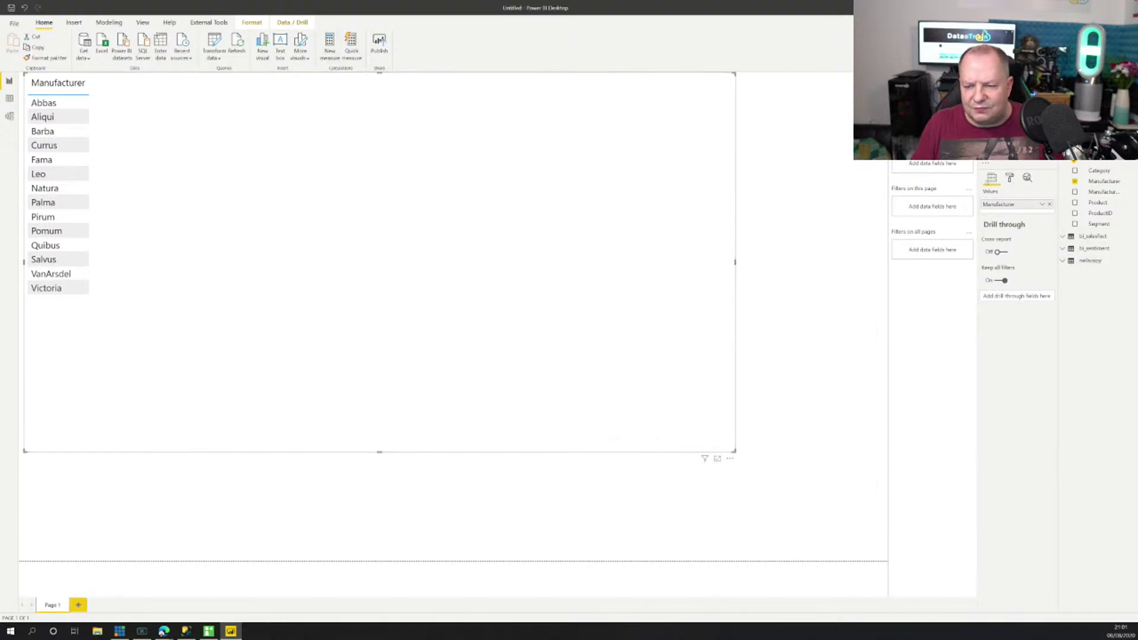
Step: Widen the field list and add the Manufacturer field of bi_manufacturer to the table as a second column
click(1063, 145)
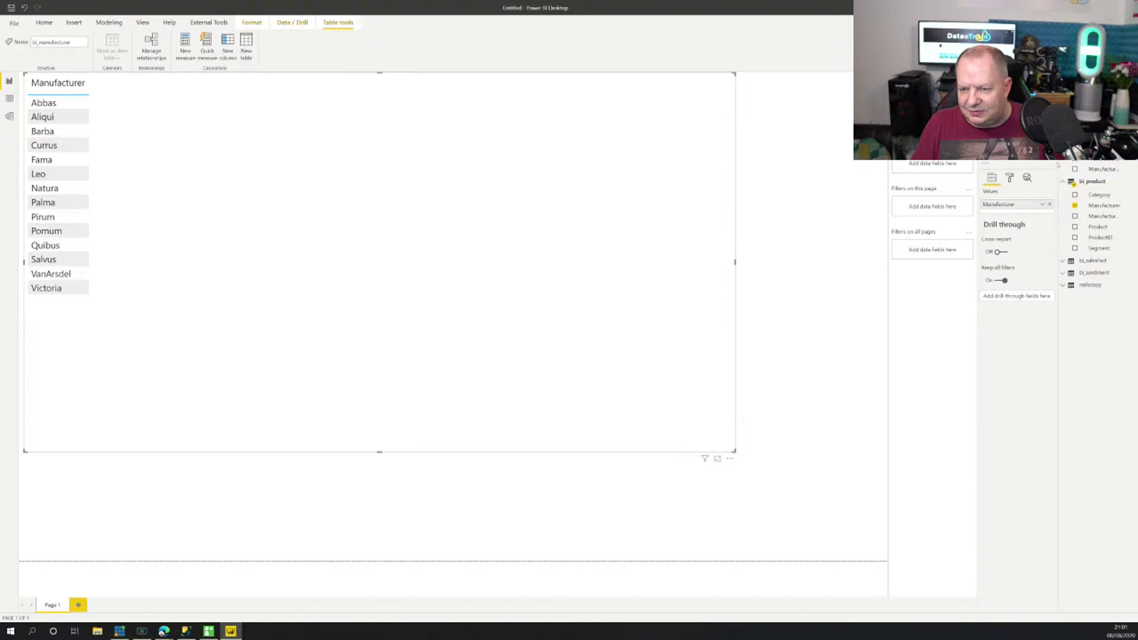
drag(1059, 166, 1020, 166)
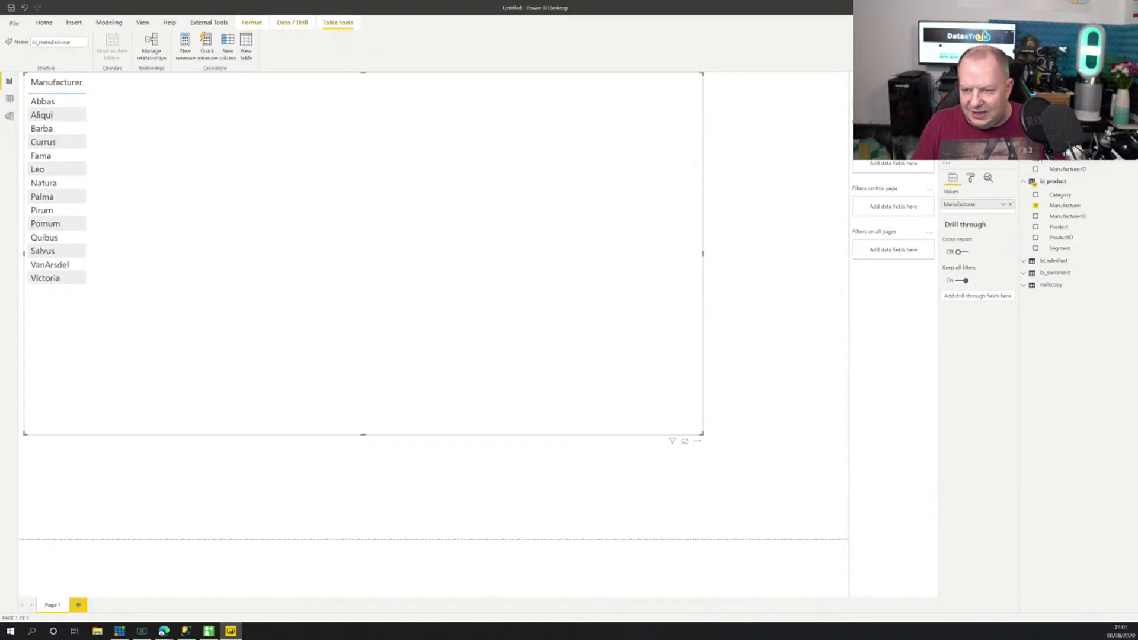
click(1038, 159)
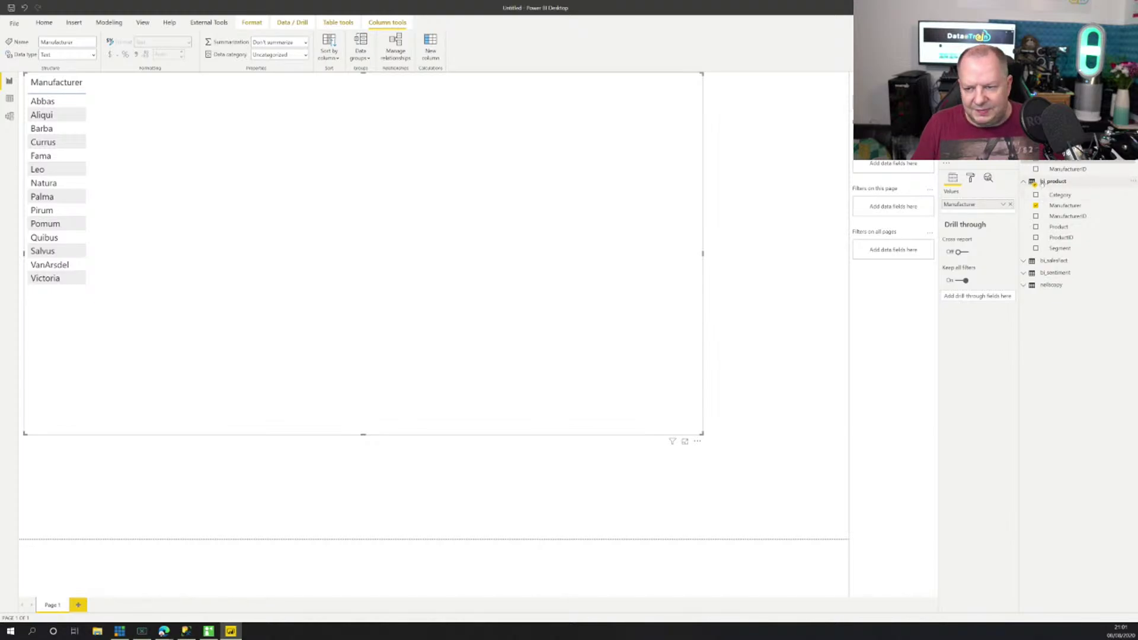
click(1037, 162)
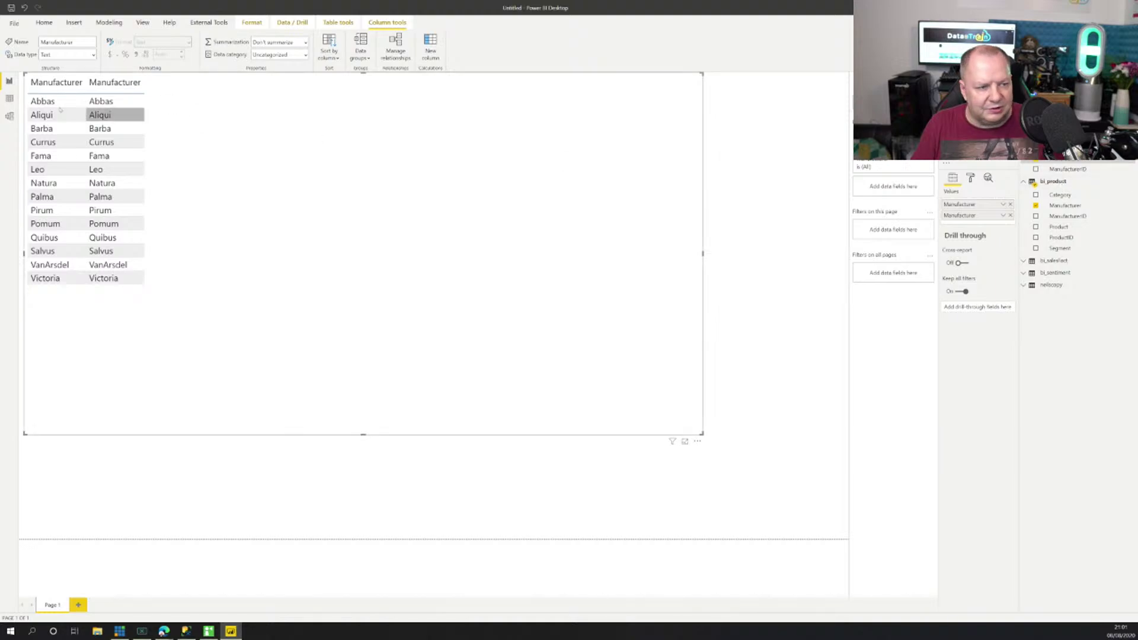
Step: Check the ManufacturerID field of bi_product in the model diagram and return to the report page
click(9, 116)
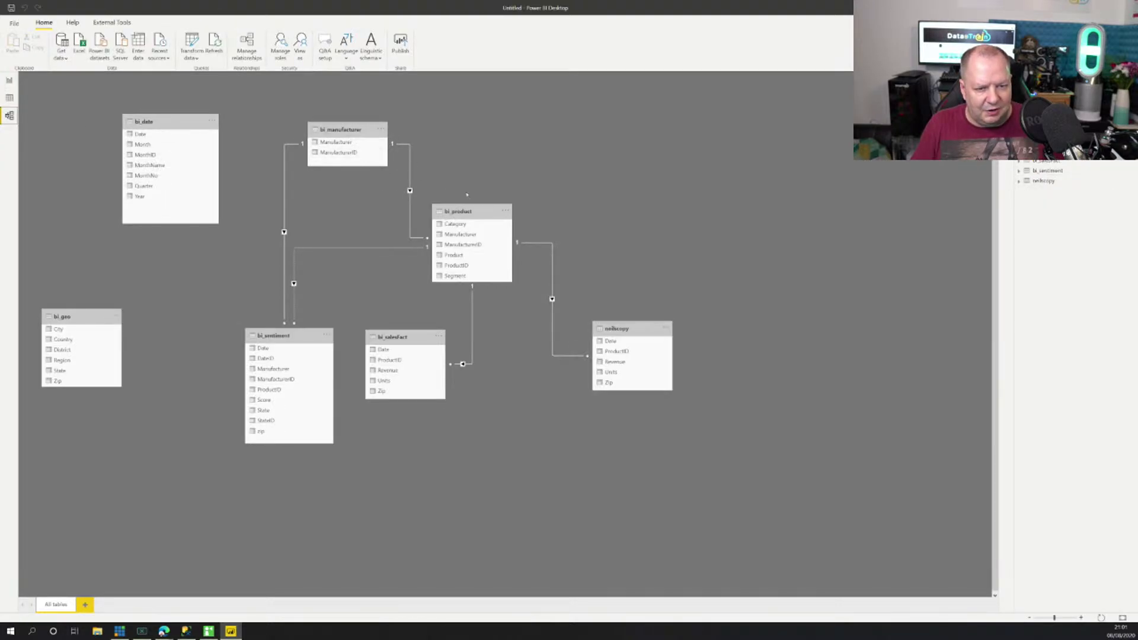
click(459, 244)
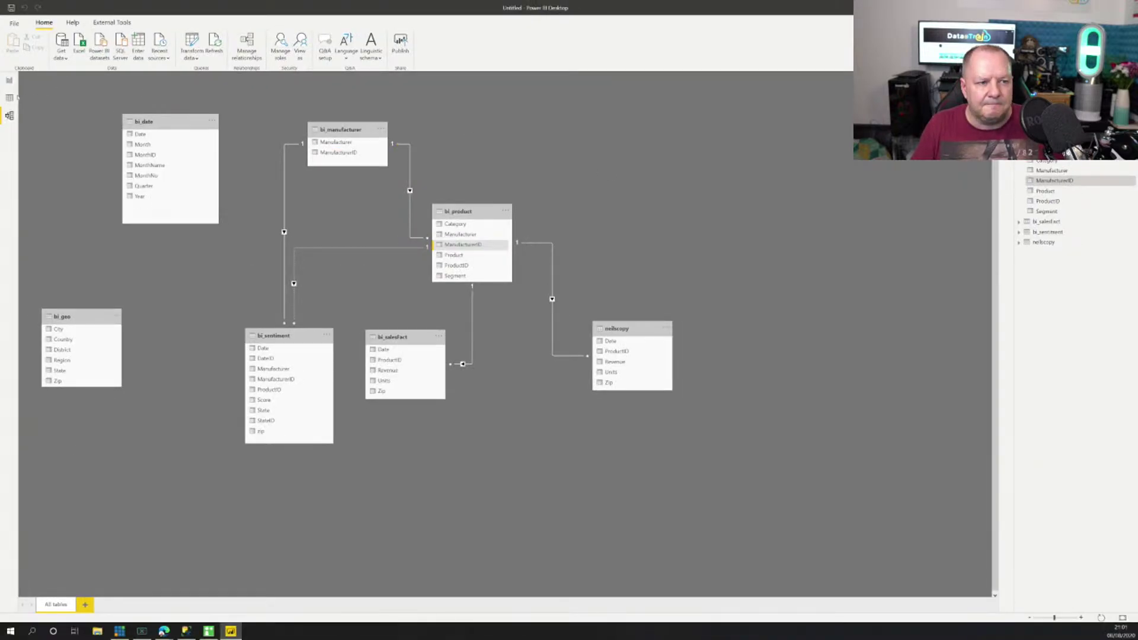
click(9, 80)
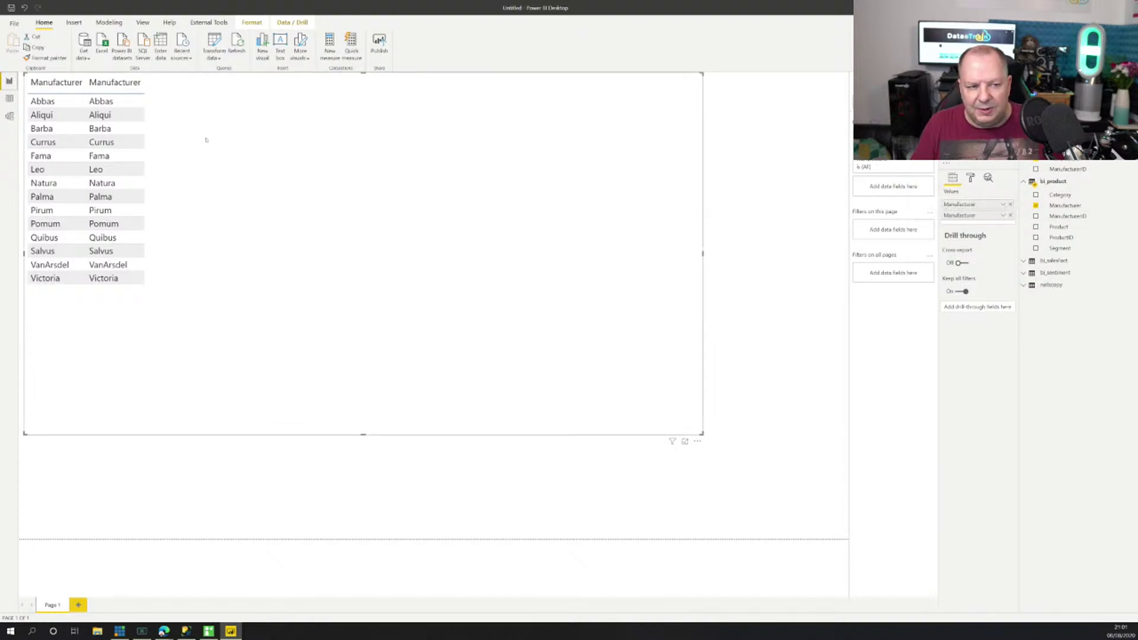
Step: Add the Product field of bi_product to the table and convert the visual to a matrix
click(1036, 227)
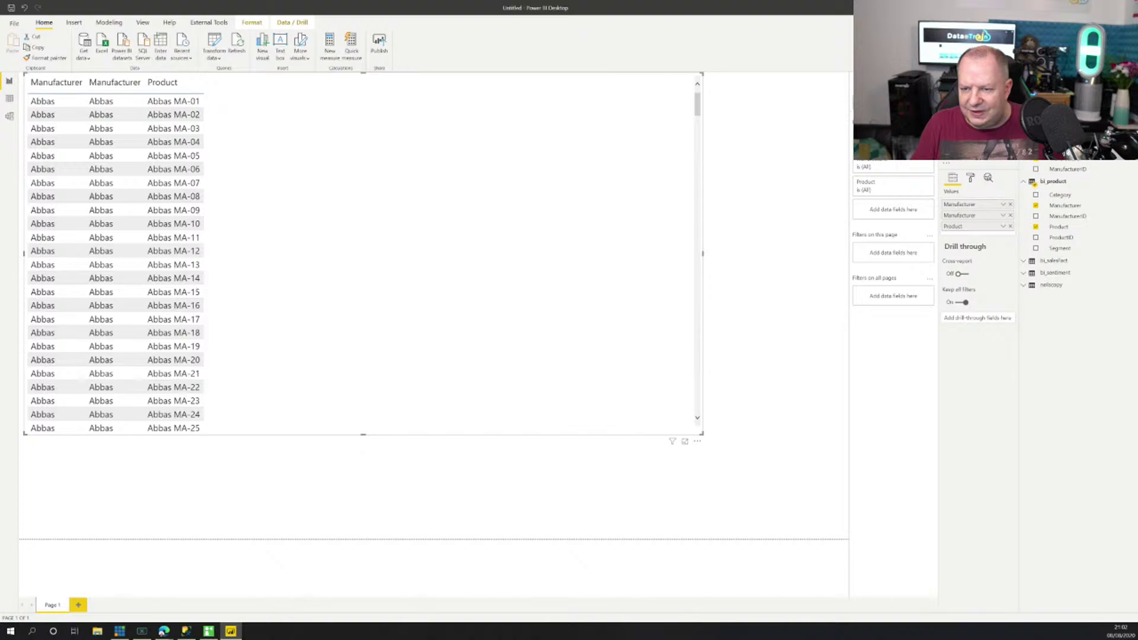
click(981, 140)
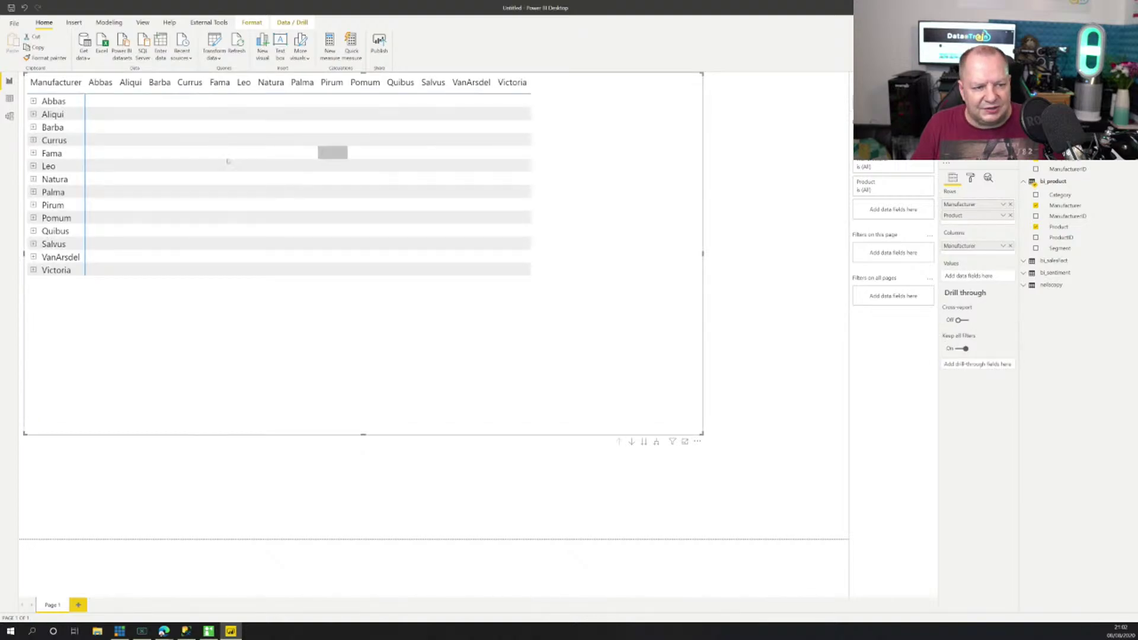
Step: Expand the Currus row in the matrix to view its products, and collapse it again
click(32, 140)
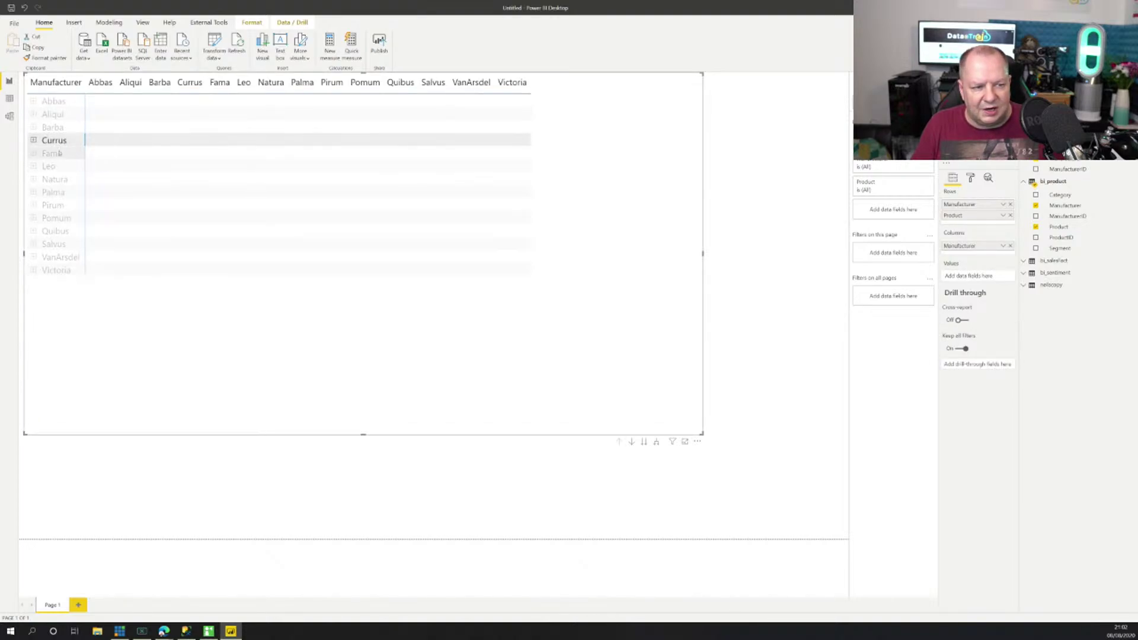
click(33, 140)
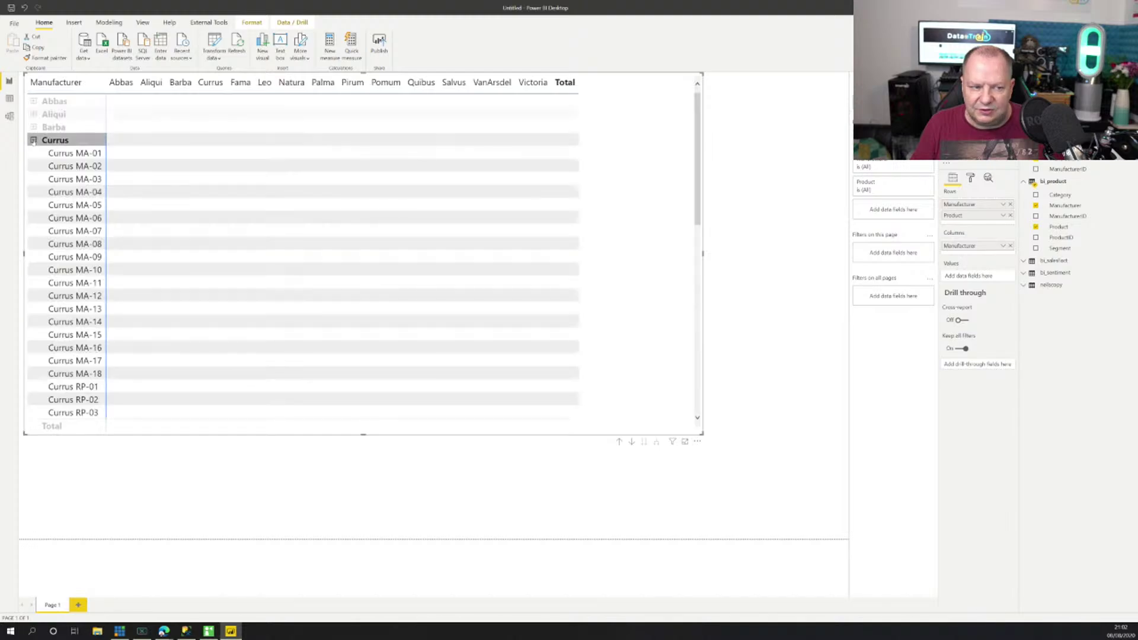
click(33, 140)
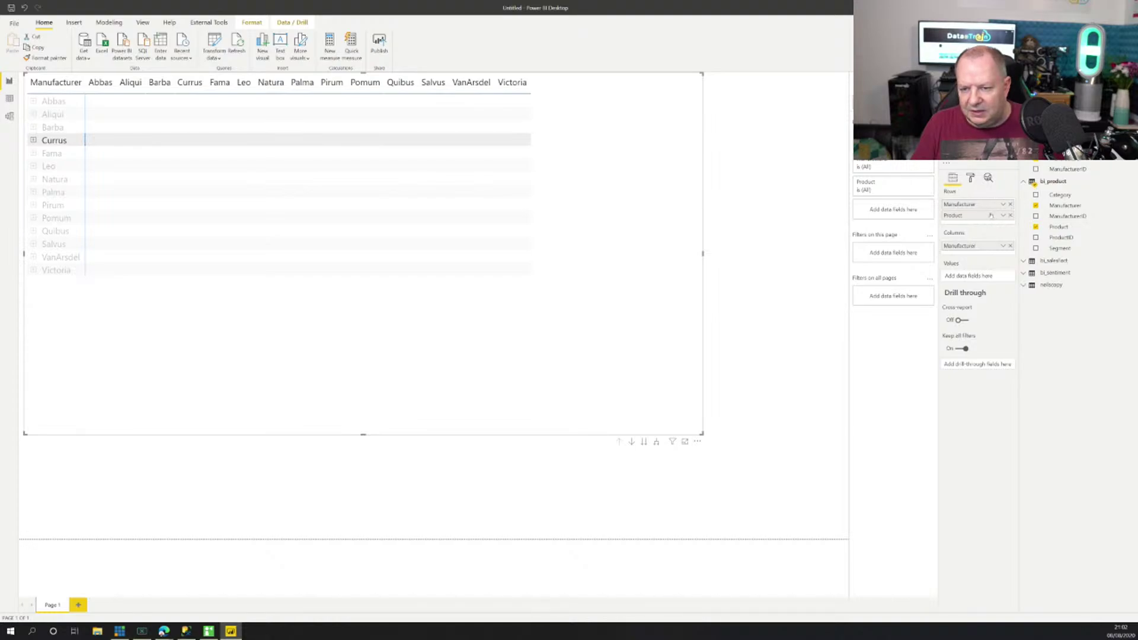
Step: Remove Manufacturer from the matrix rows and add the Segment field of bi_product below Product
click(1011, 204)
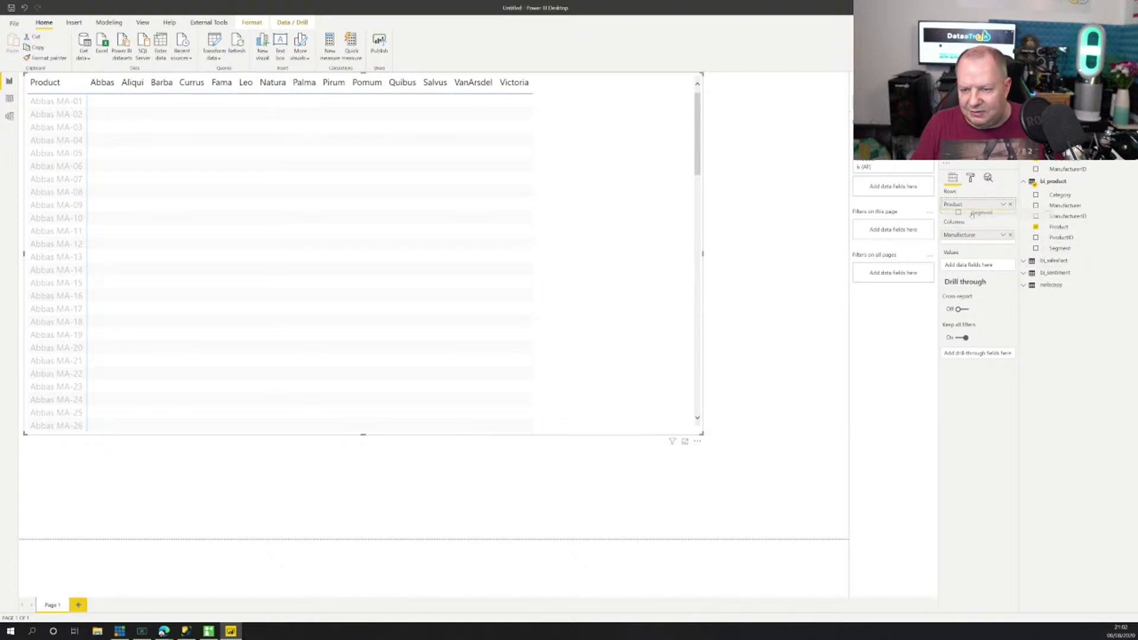
drag(972, 215, 973, 216)
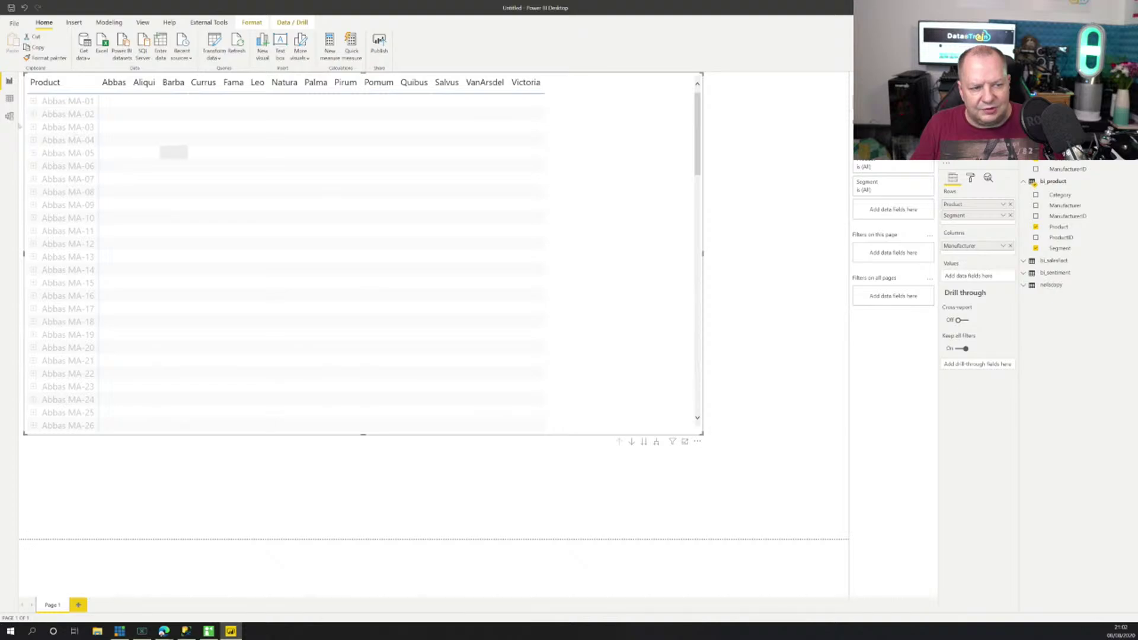
Step: Expand the Abbas MA-01, Abbas MA-02 and Abbas MA-03 rows in the matrix to view their segments
click(33, 101)
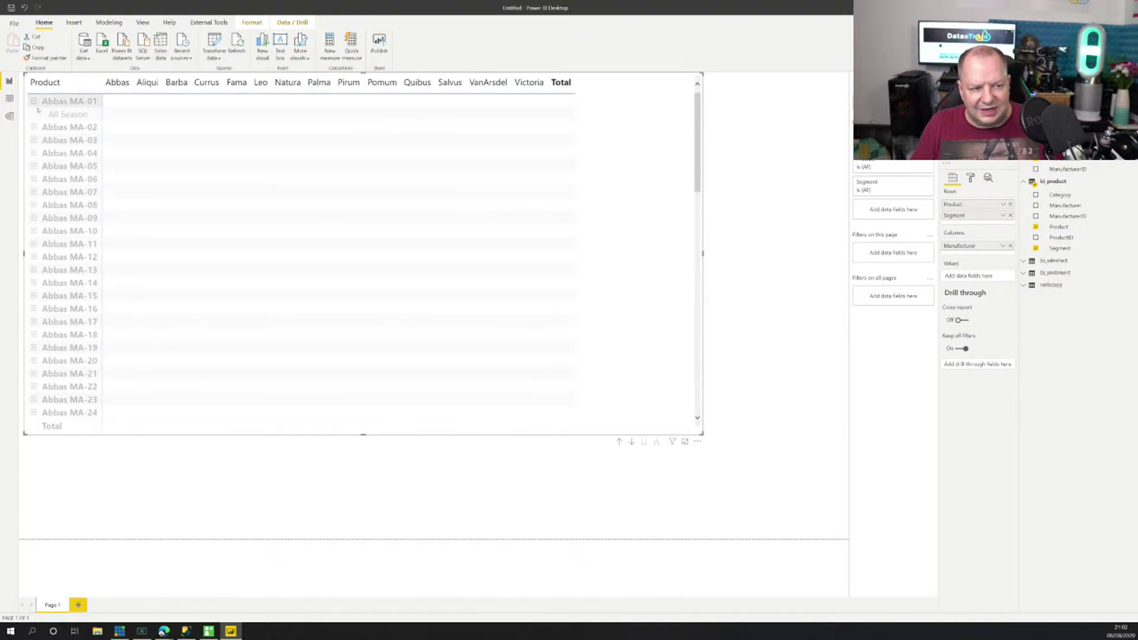
click(33, 127)
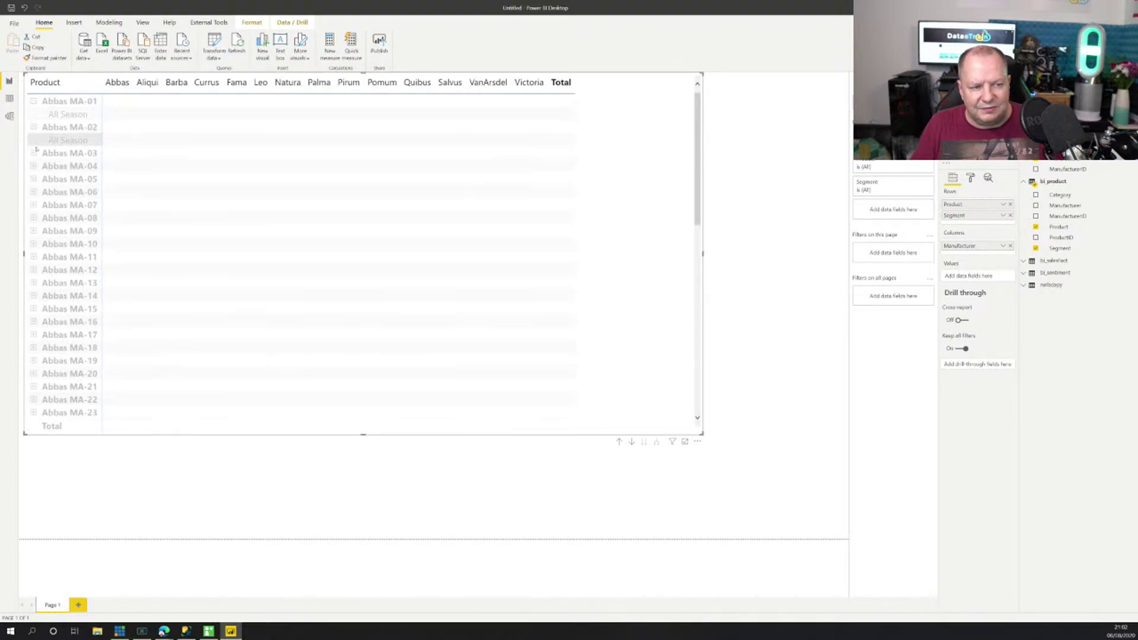
click(33, 153)
click(176, 166)
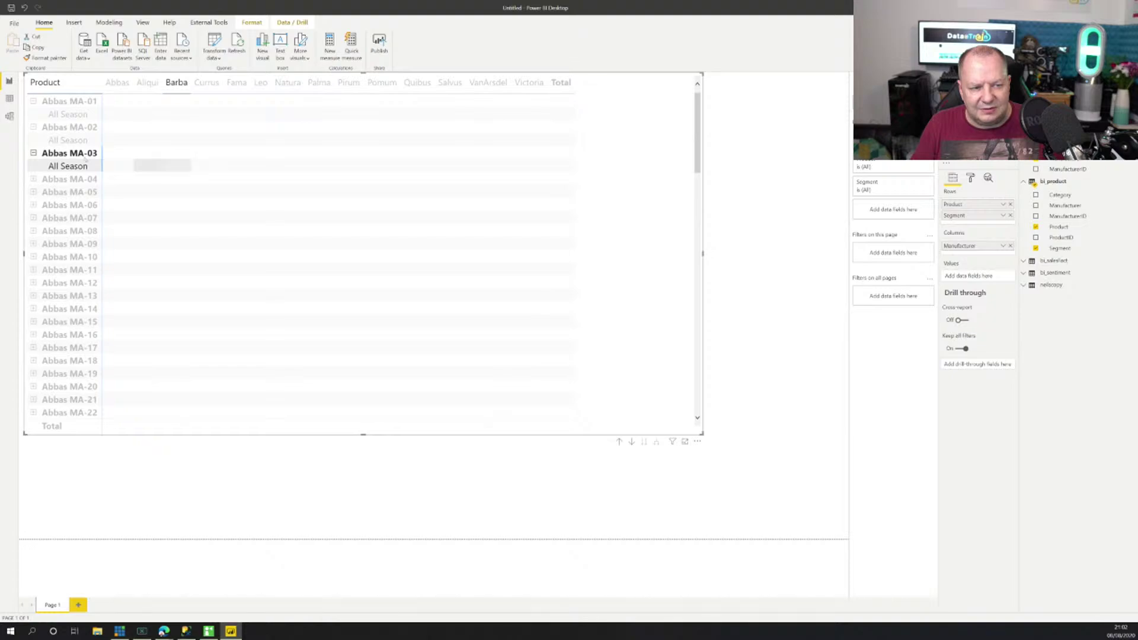
click(159, 179)
click(164, 178)
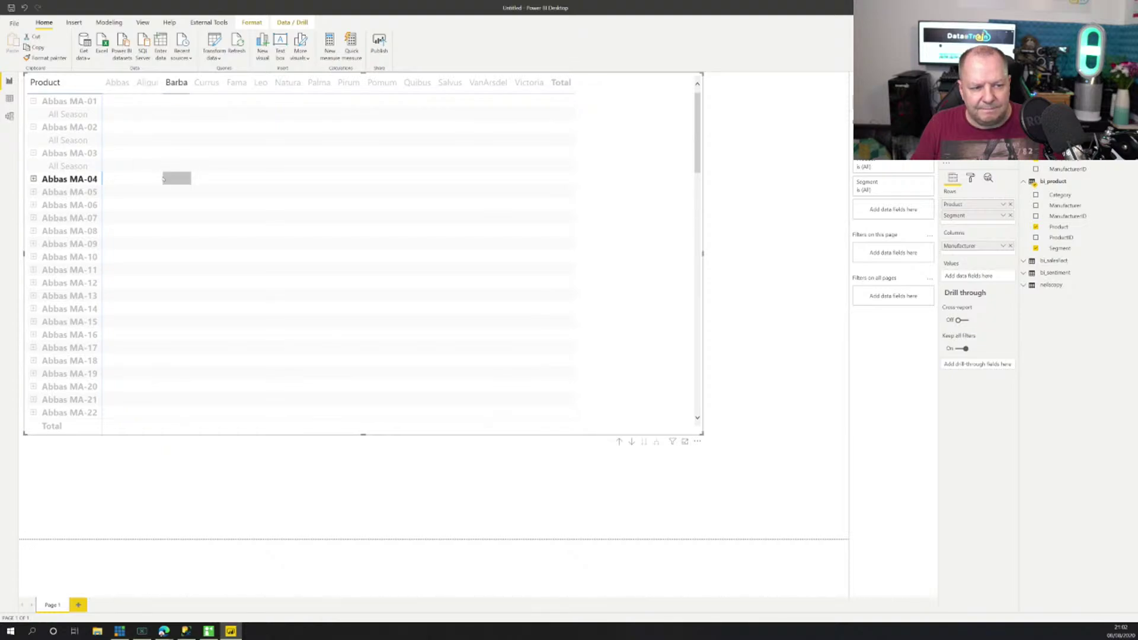
click(164, 178)
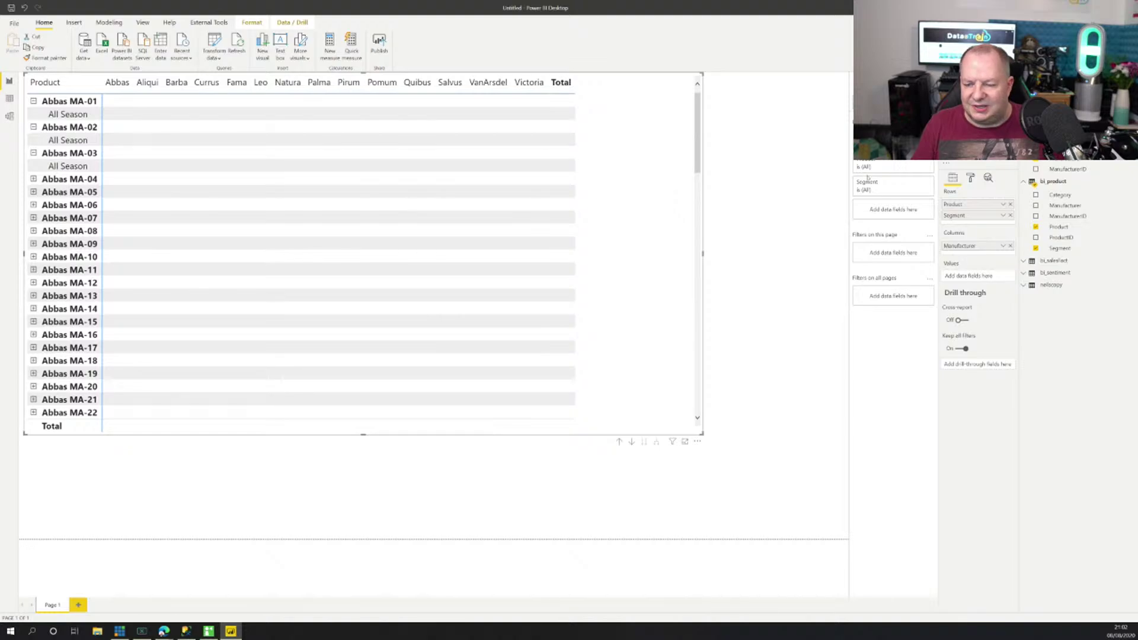
Step: Add the Revenue field of bi_salesFact to the matrix values
click(1033, 261)
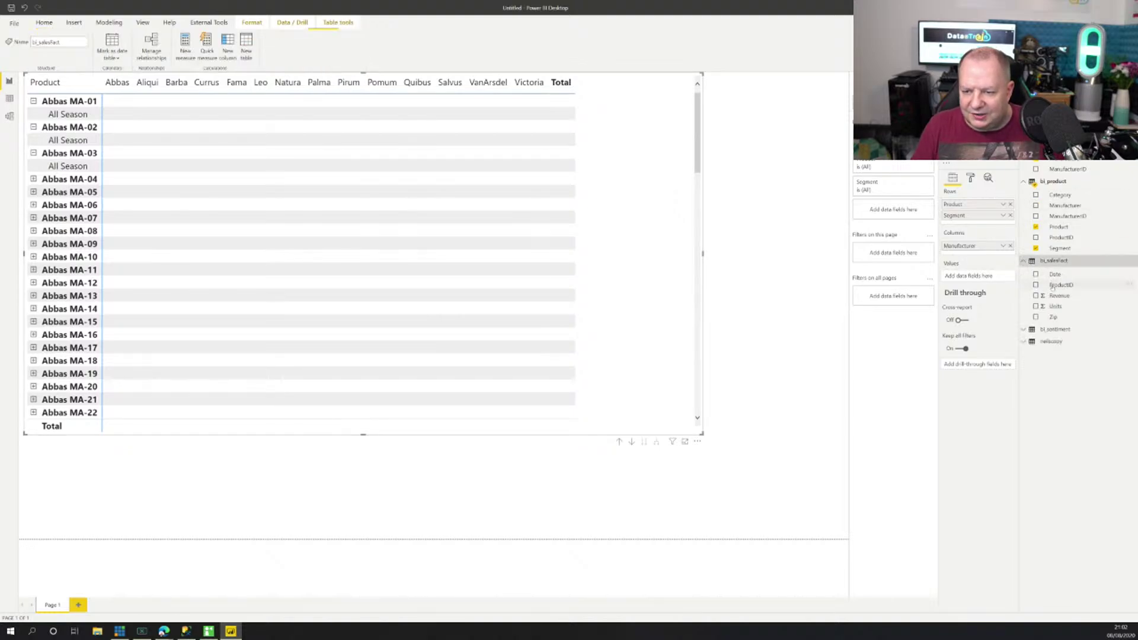
drag(1059, 295, 975, 276)
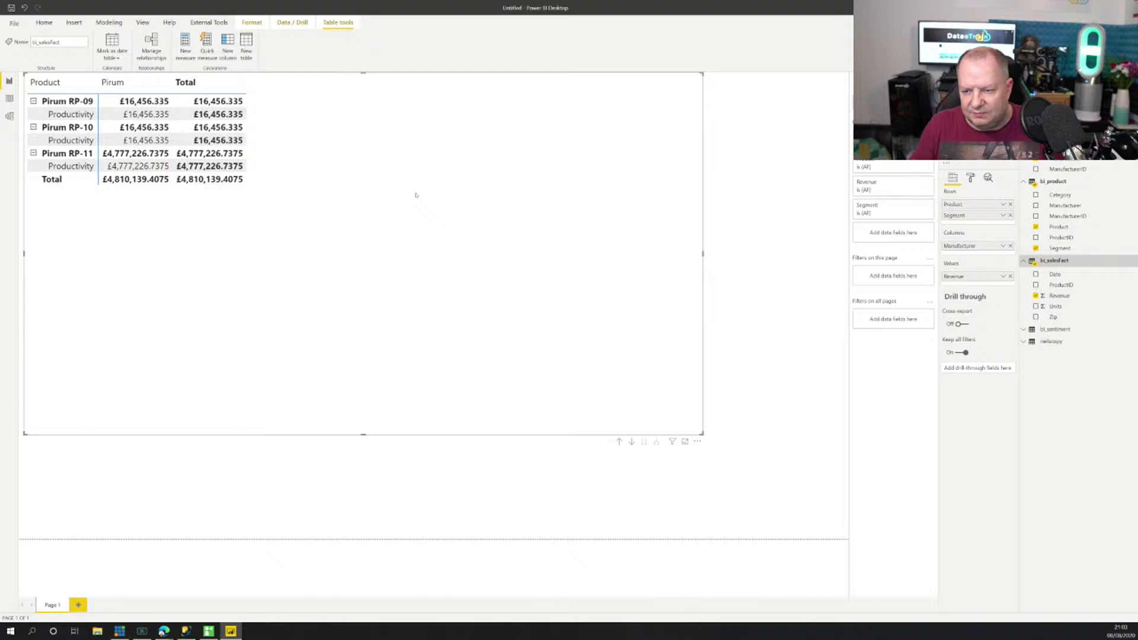
Step: Place the Date field of bi_salesFact in a new table beside the matrix, sorted ascending, and adjust the widths of both visuals
drag(1036, 277, 765, 118)
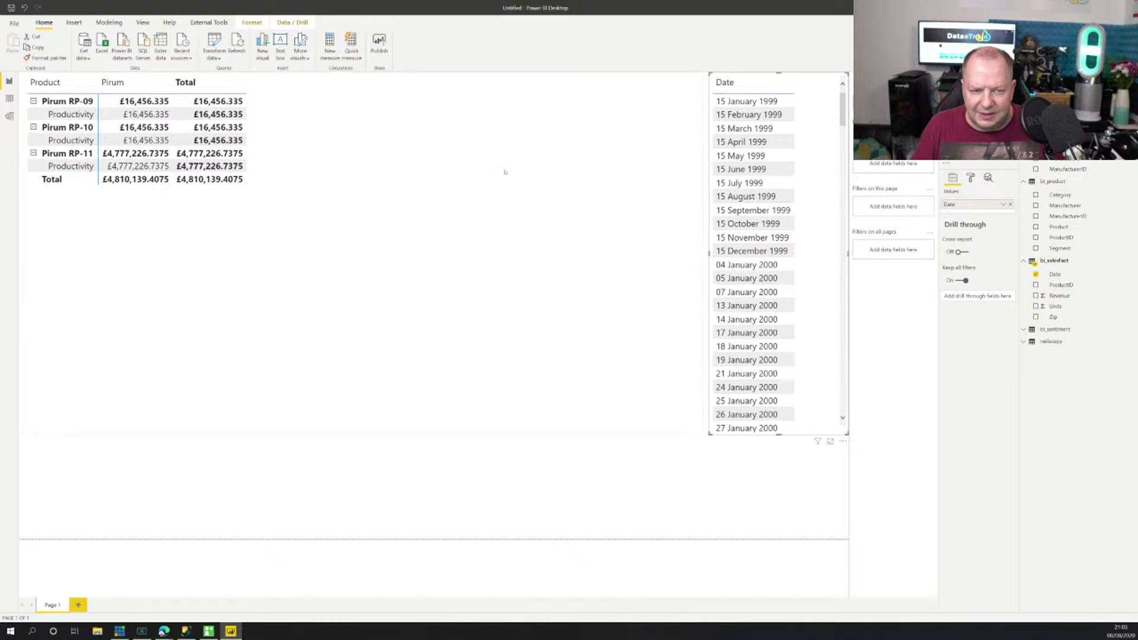
click(637, 205)
drag(703, 254, 376, 254)
click(760, 83)
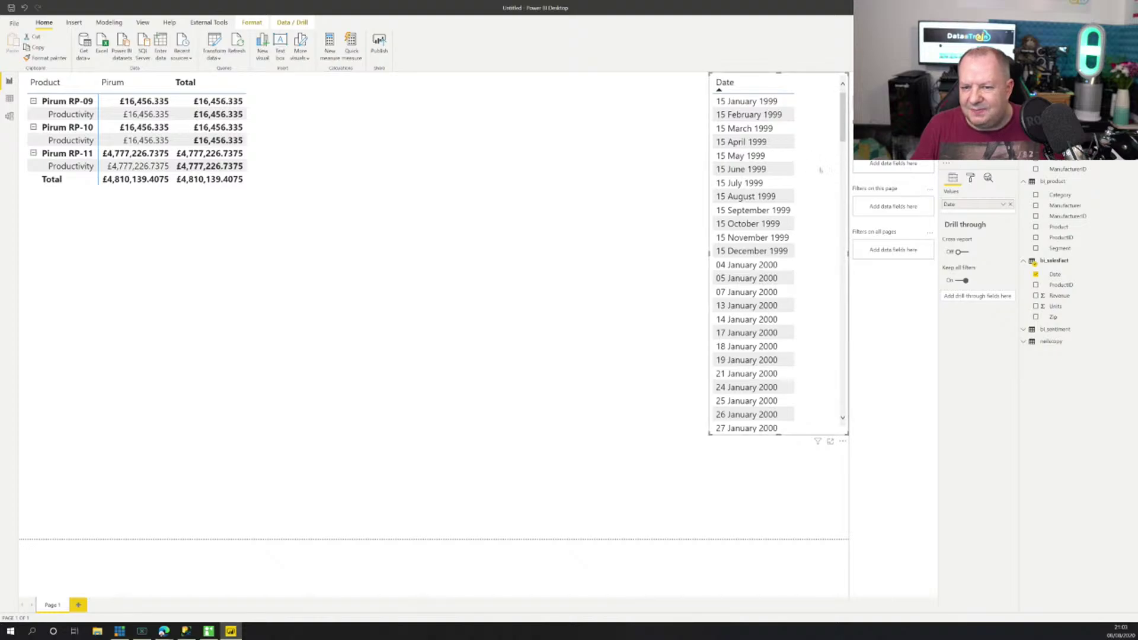
drag(710, 253, 542, 254)
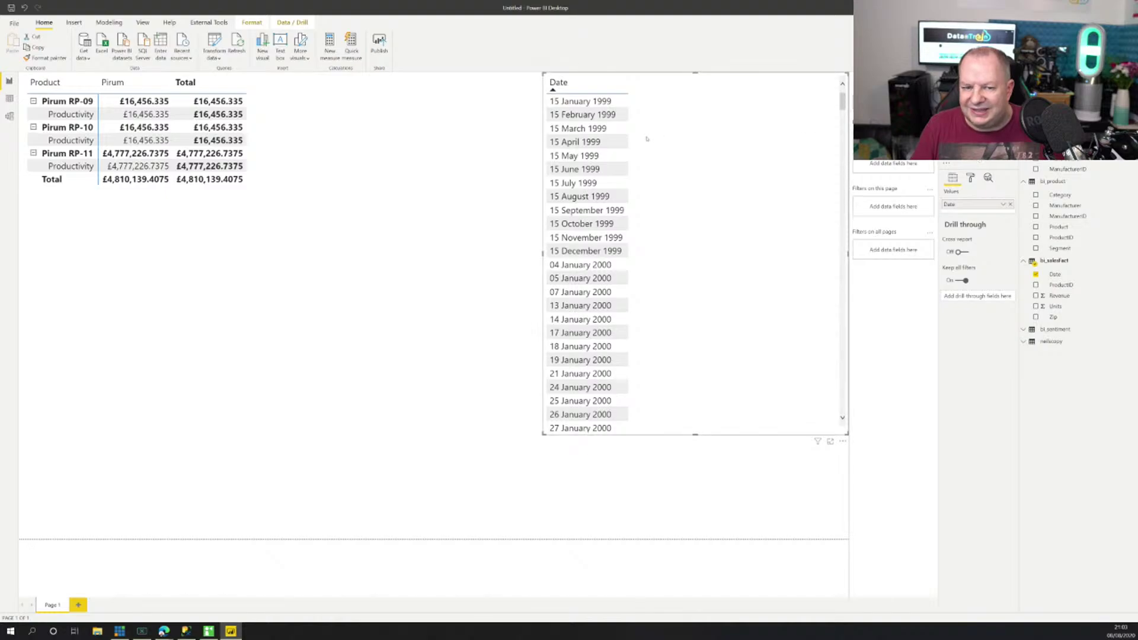
Step: Cross-filter the matrix by 15 May 1999 from the date table and clear the selection
click(578, 156)
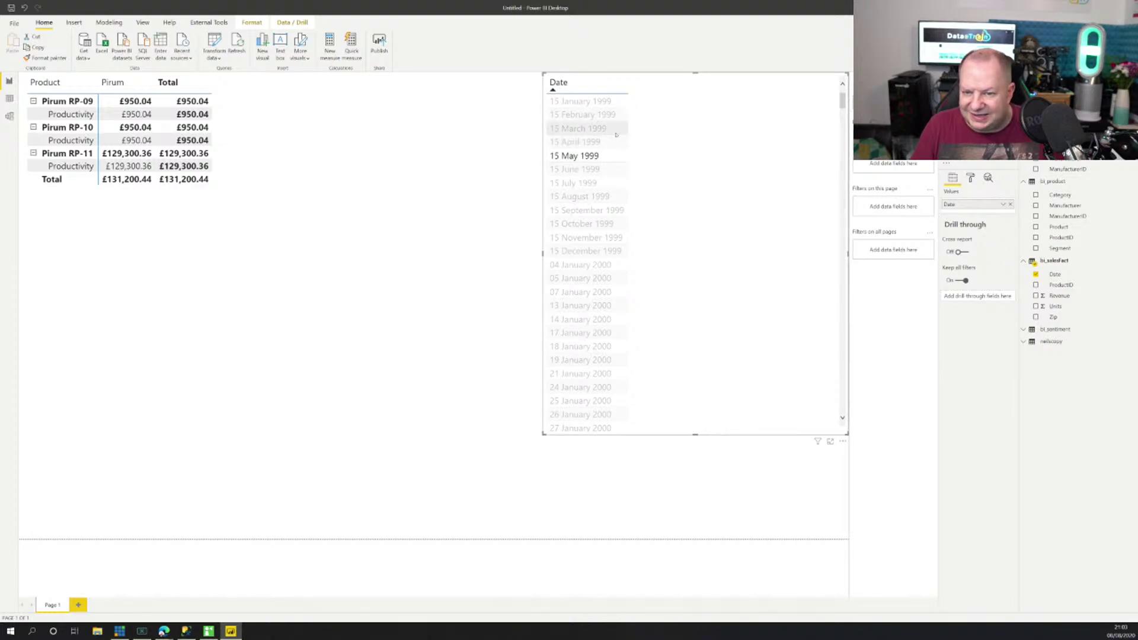
click(737, 84)
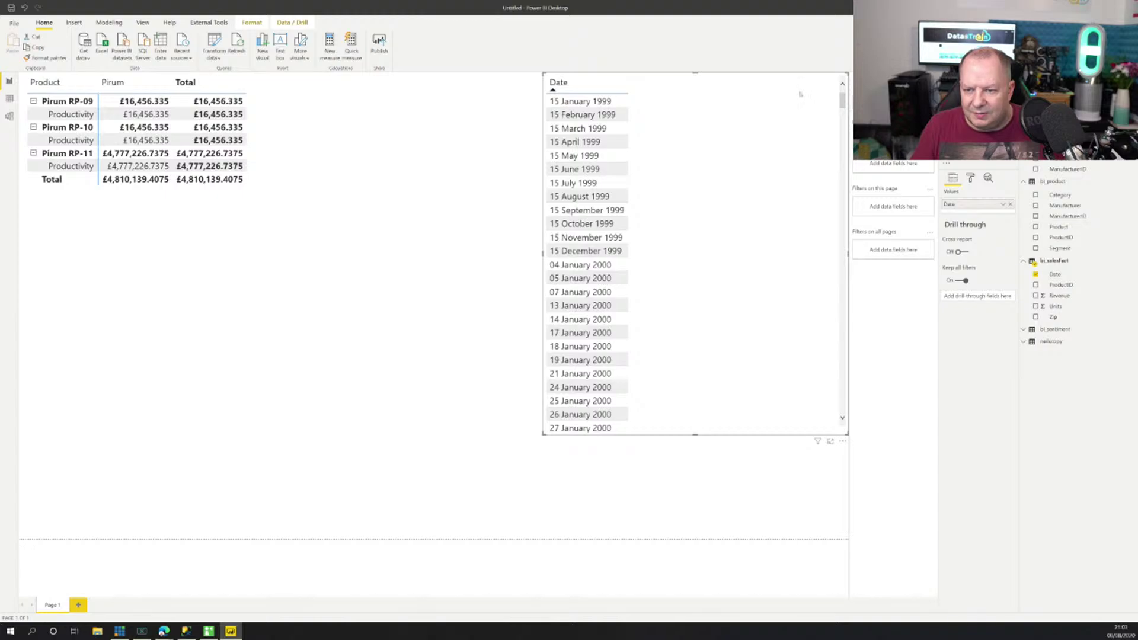
Step: Open the Style formatting options of the date table
click(970, 178)
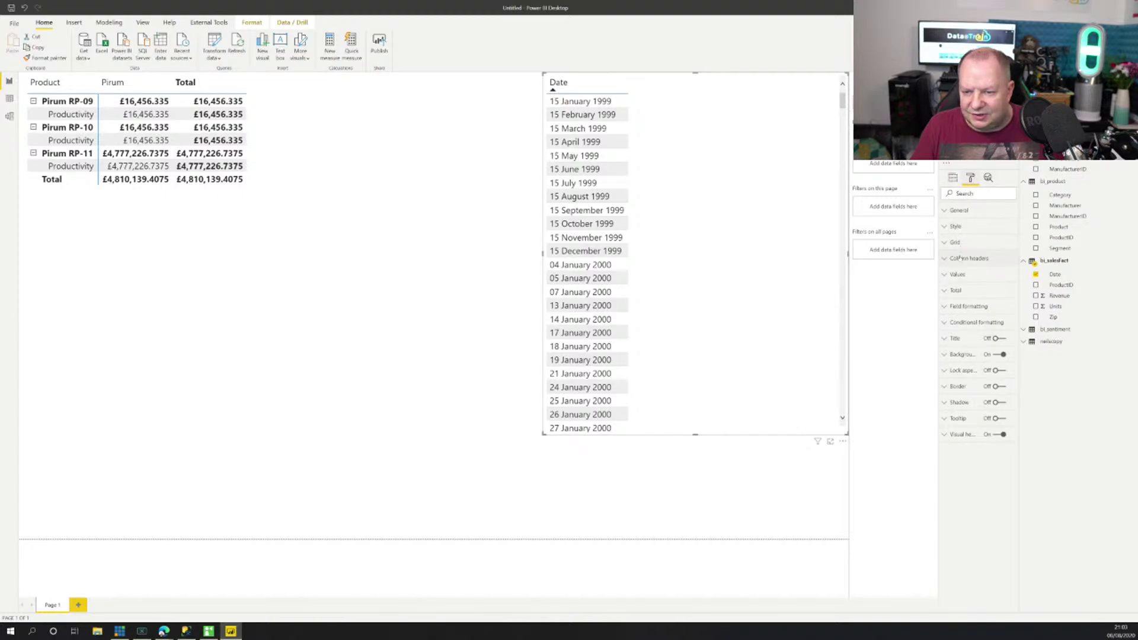
click(956, 227)
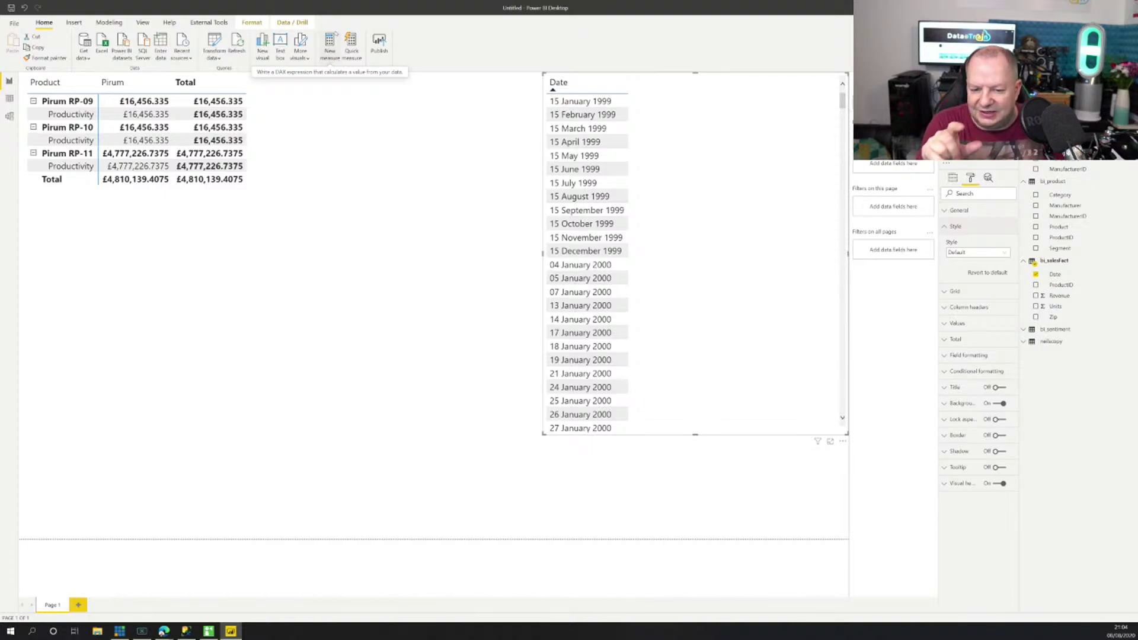
Step: Switch to the browser and review the DA-100 exam board, the data relationships module, the Power BI Learning center and the Power BI documentation
click(121, 631)
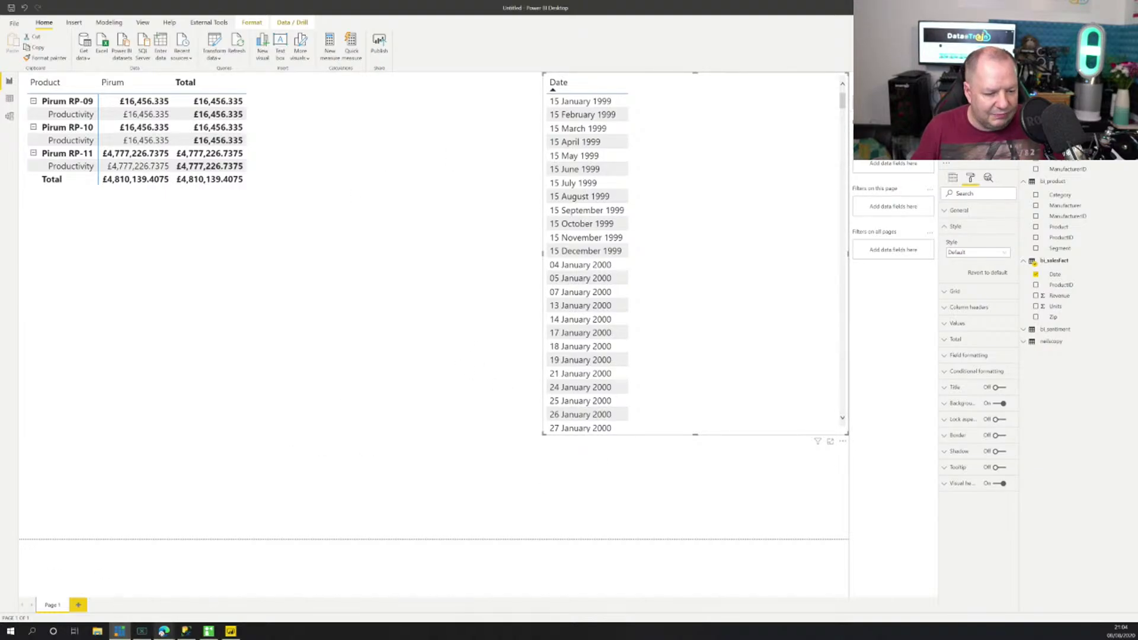
mouse_move(163, 631)
click(89, 595)
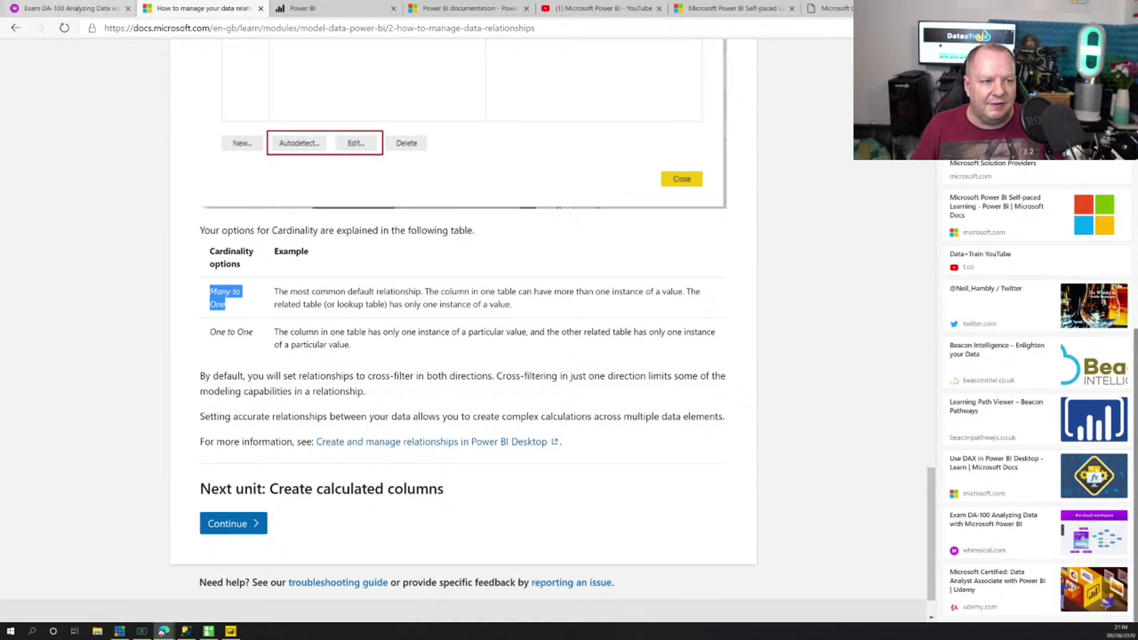
click(71, 8)
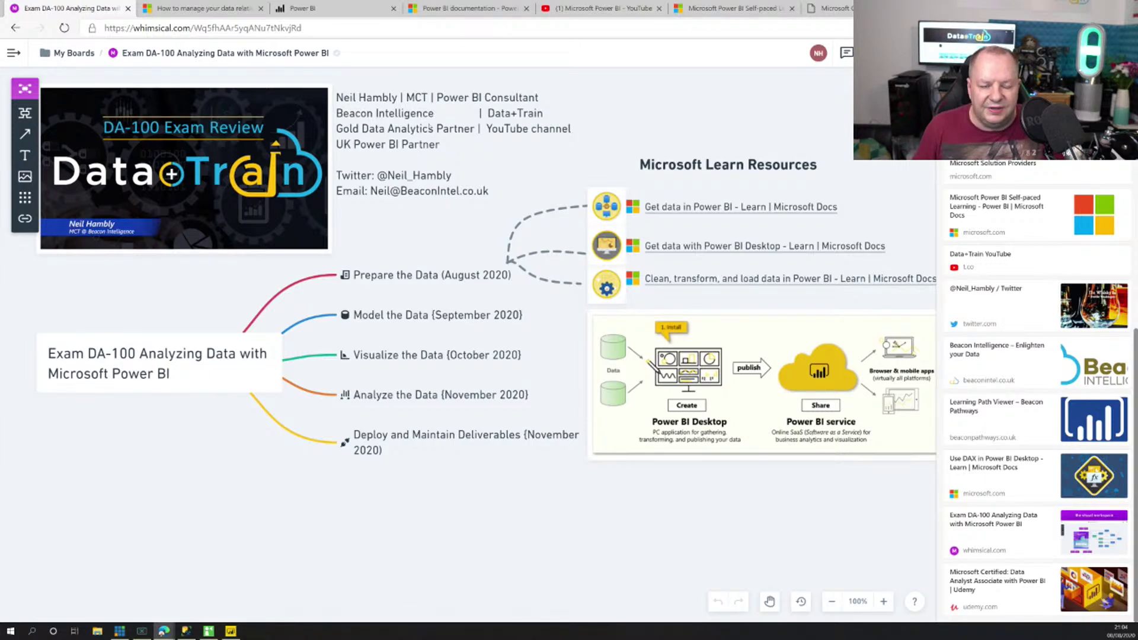
click(226, 9)
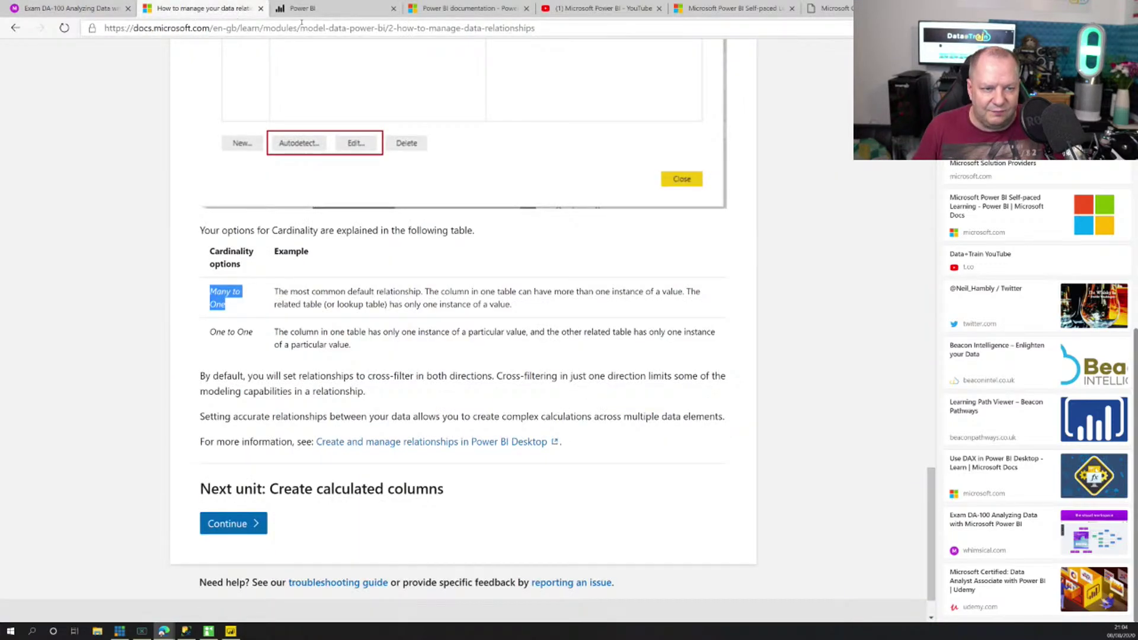
click(332, 8)
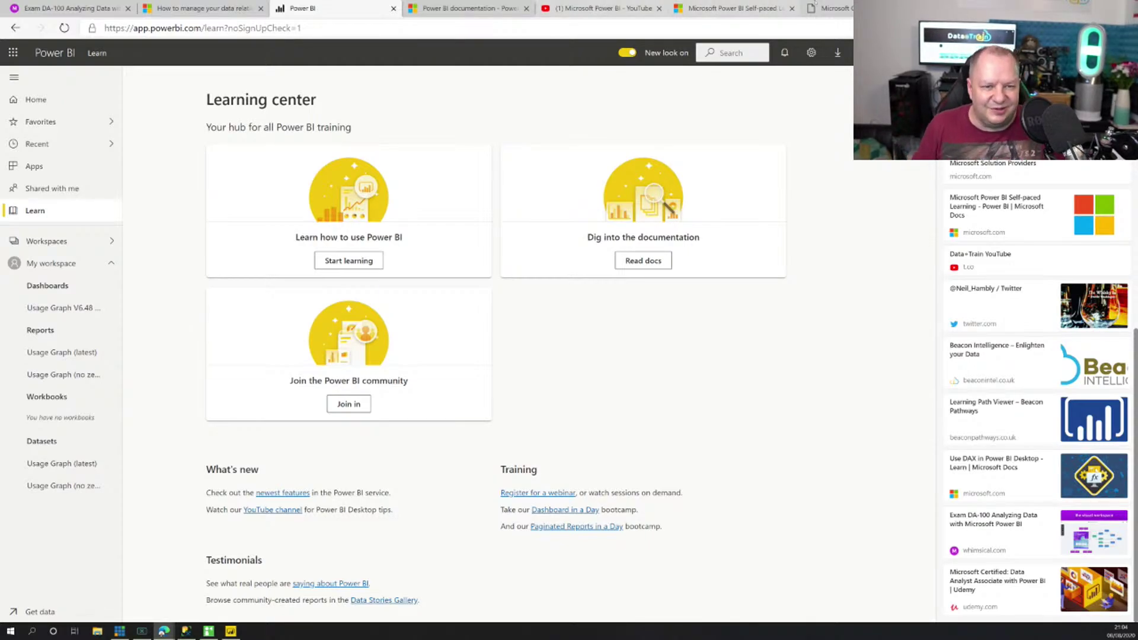
click(468, 9)
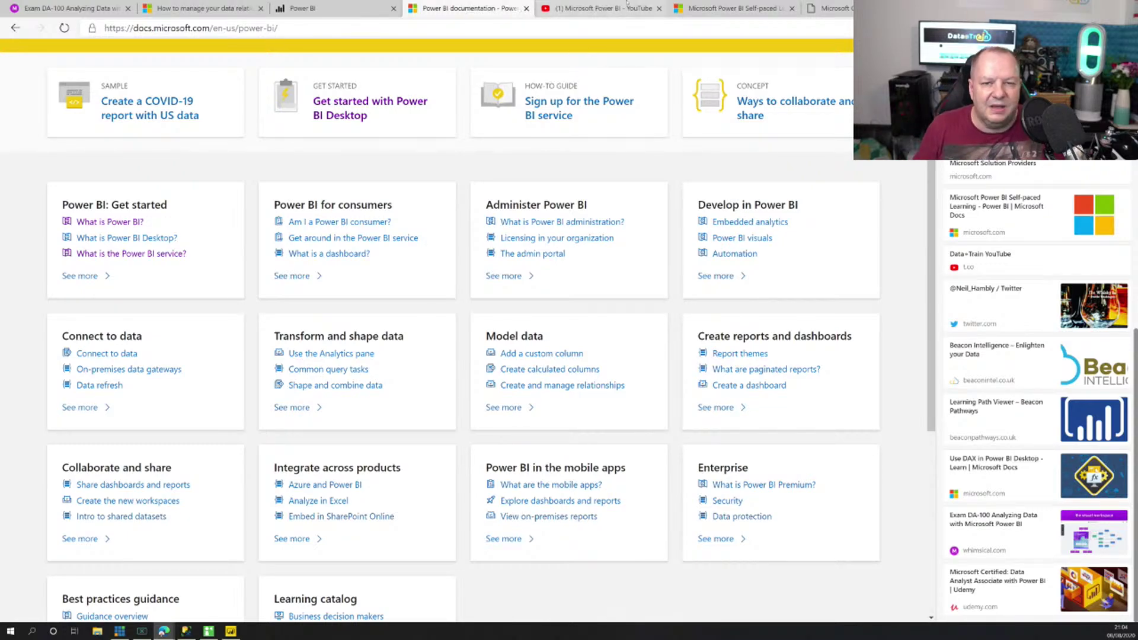
Step: View the Microsoft Power BI YouTube channel page and close it
click(633, 9)
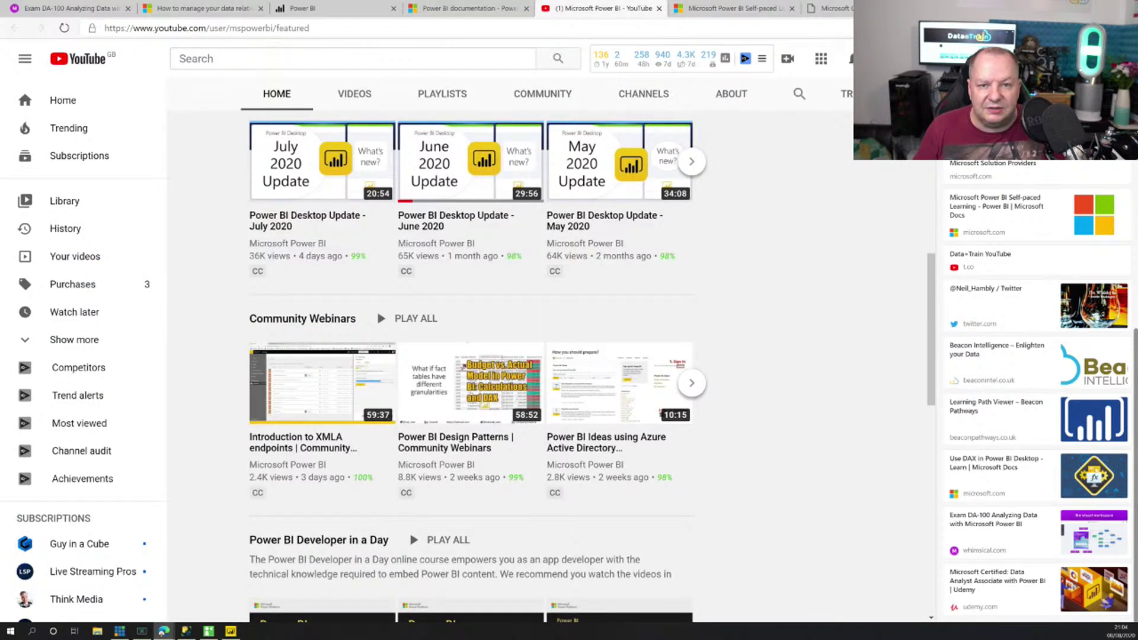
click(660, 8)
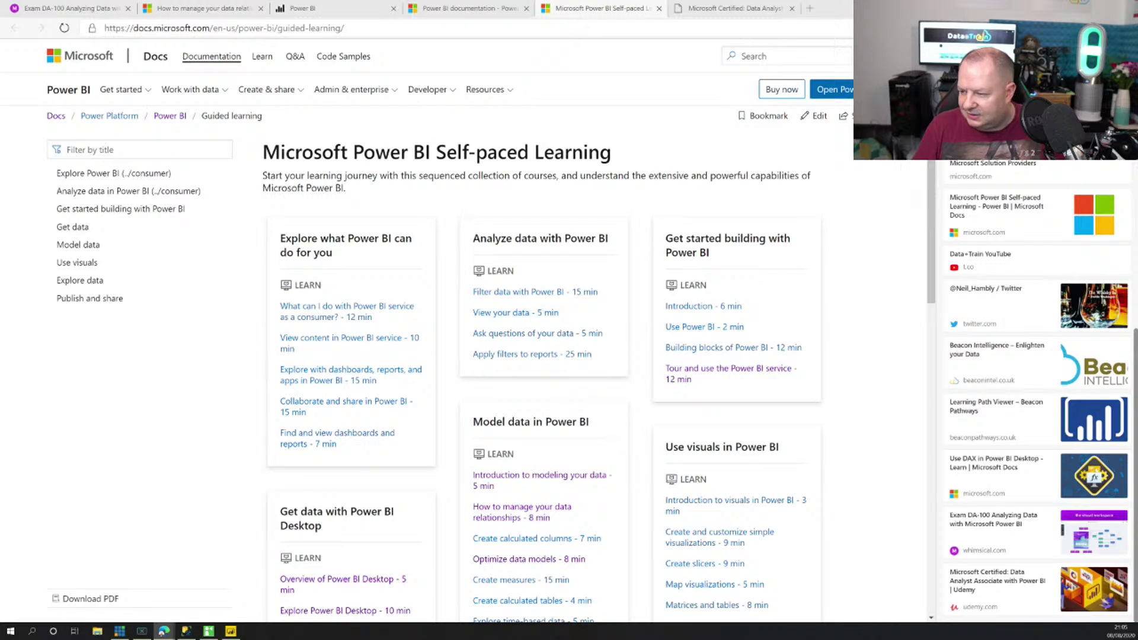
key(alt+Tab)
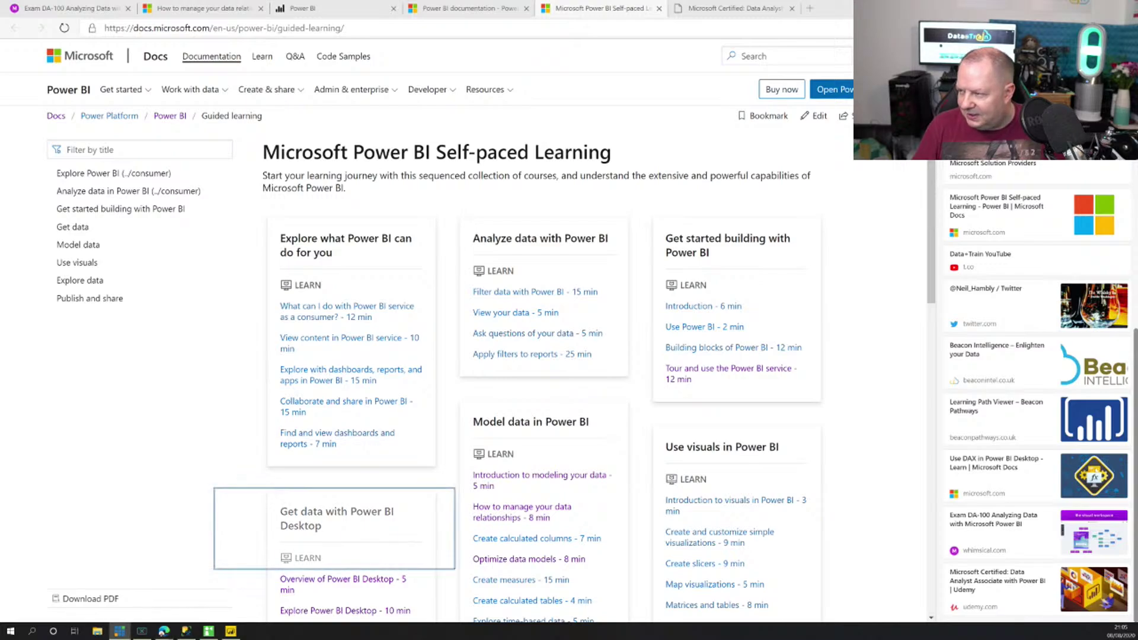